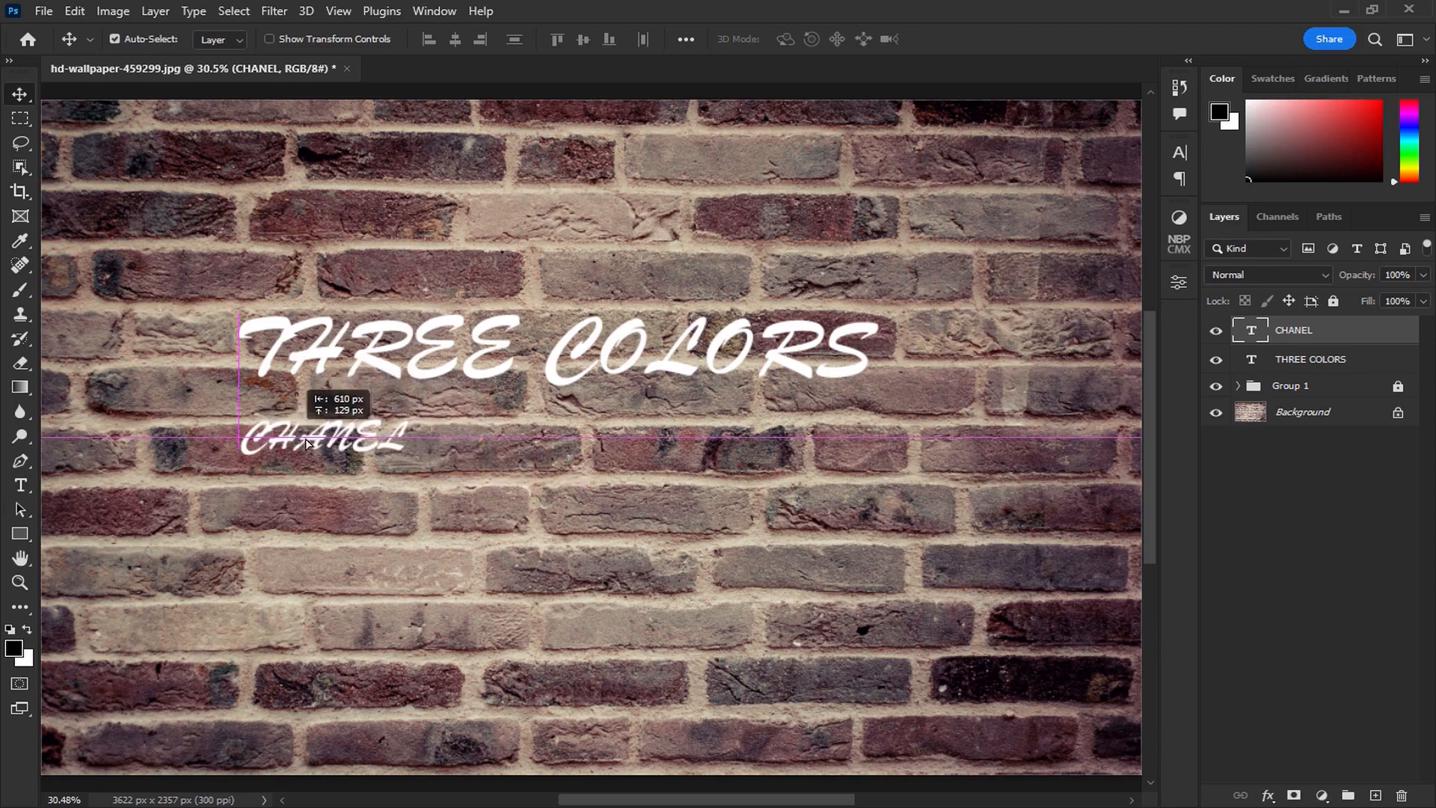
- Move the CHANEL and THREE COLORS text layers together, down and to the right, toward the middle of the wall
shift+click(1347, 367)
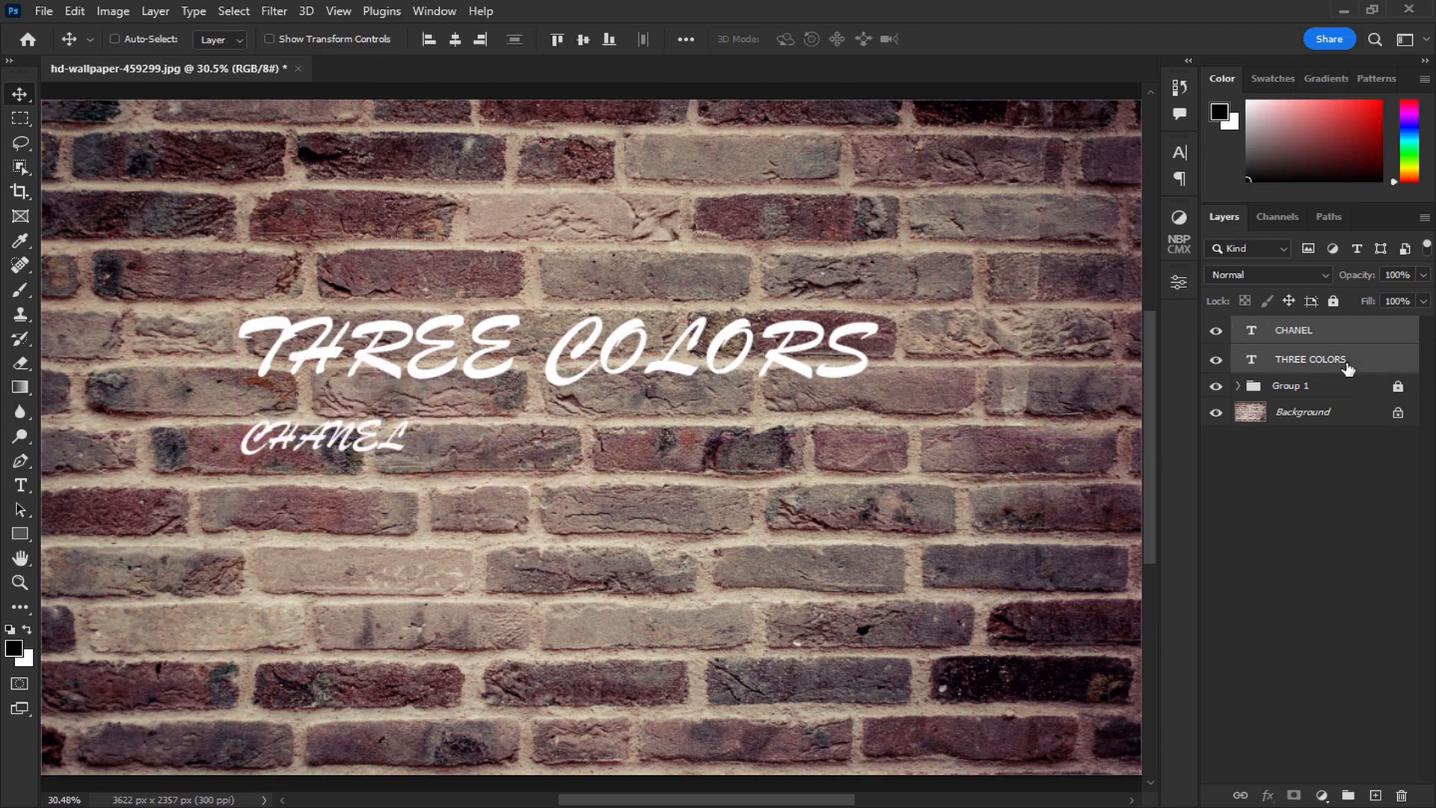
key(ctrl+t)
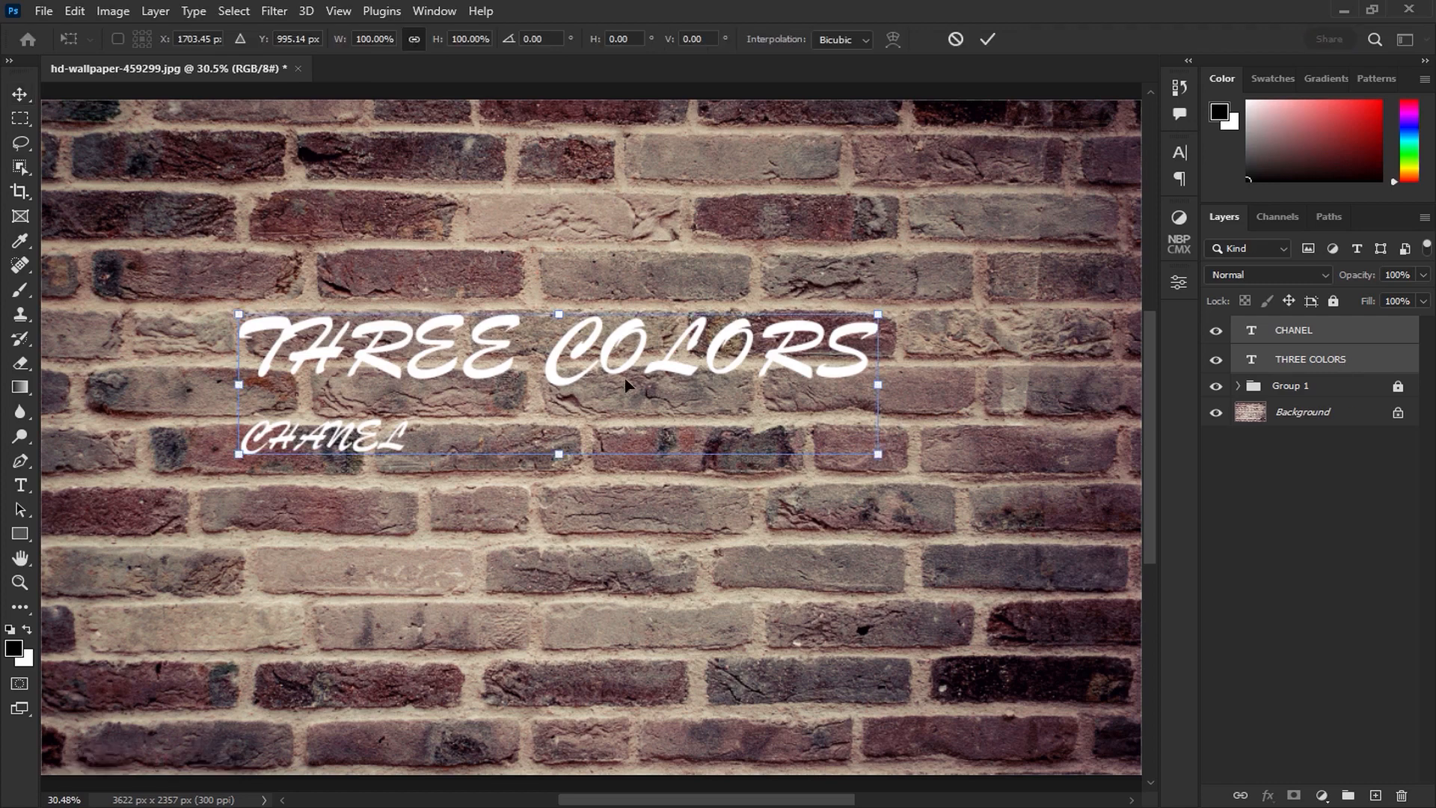
drag(567, 383, 620, 414)
key(Return)
- Draw a rectangle of about 2517 × 741 px around both texts and set its fill to none
click(20, 533)
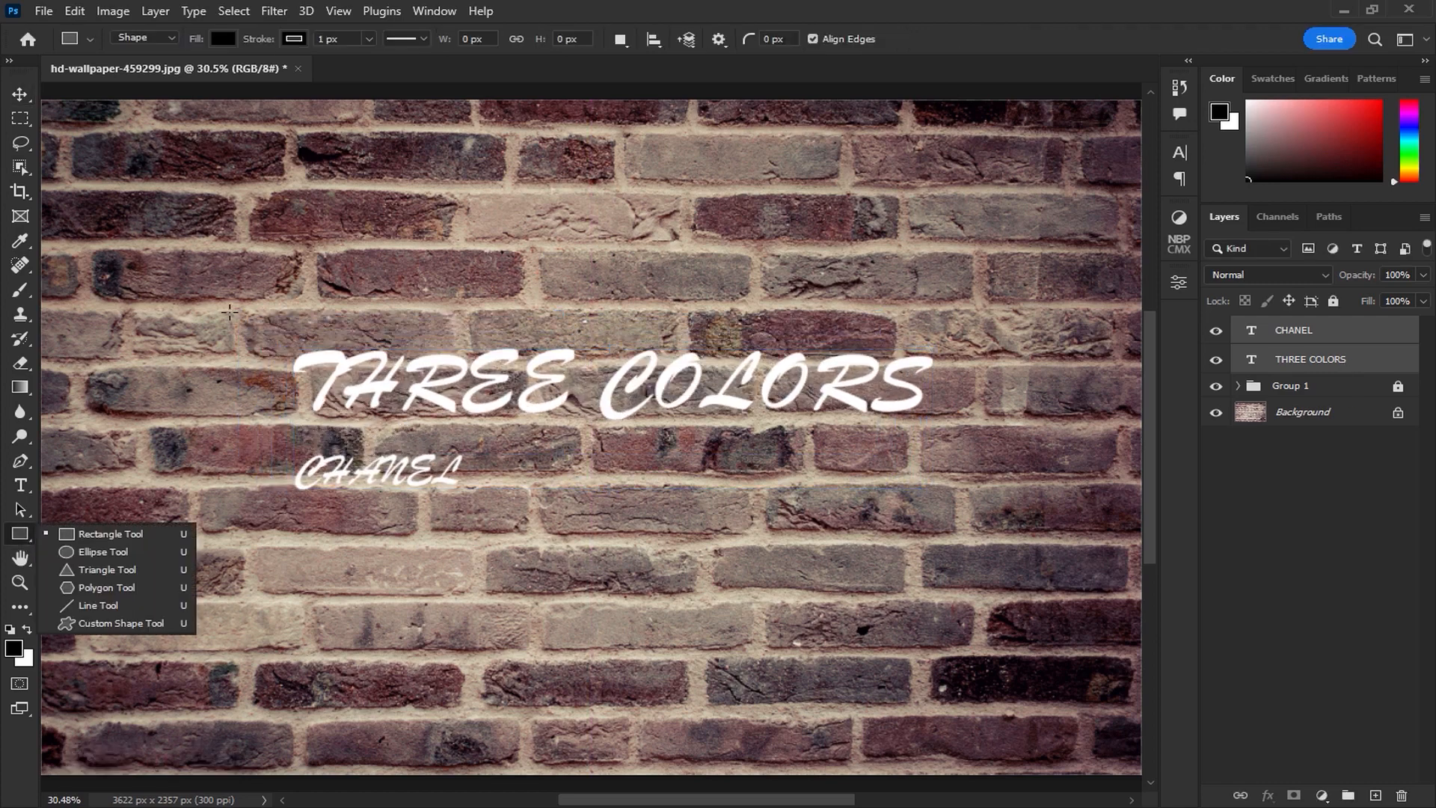
drag(227, 308, 988, 522)
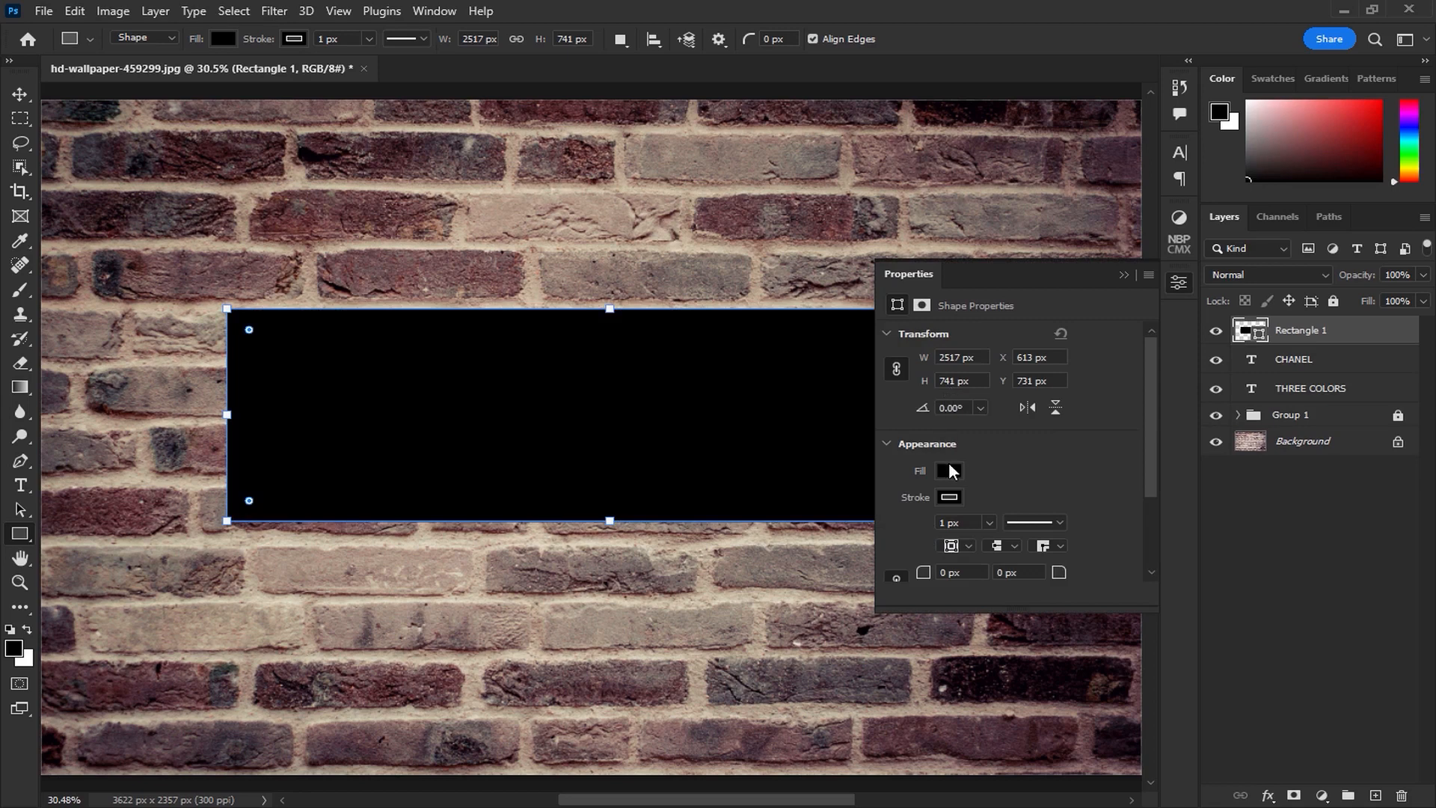
click(951, 470)
click(908, 503)
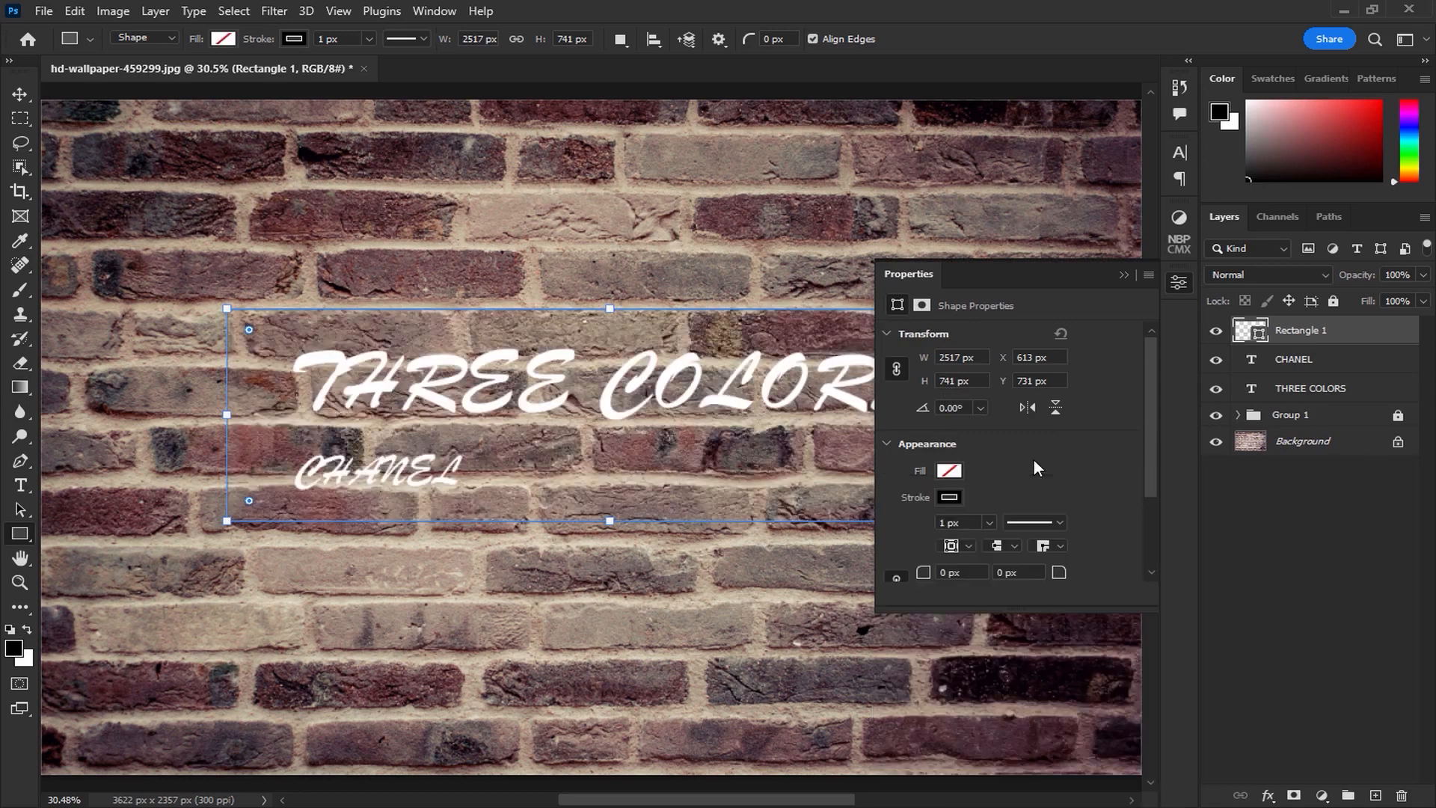
- Give the rectangle a white stroke 21.06 px wide and round its corners to about 102 px
click(946, 500)
click(1026, 564)
key(Return)
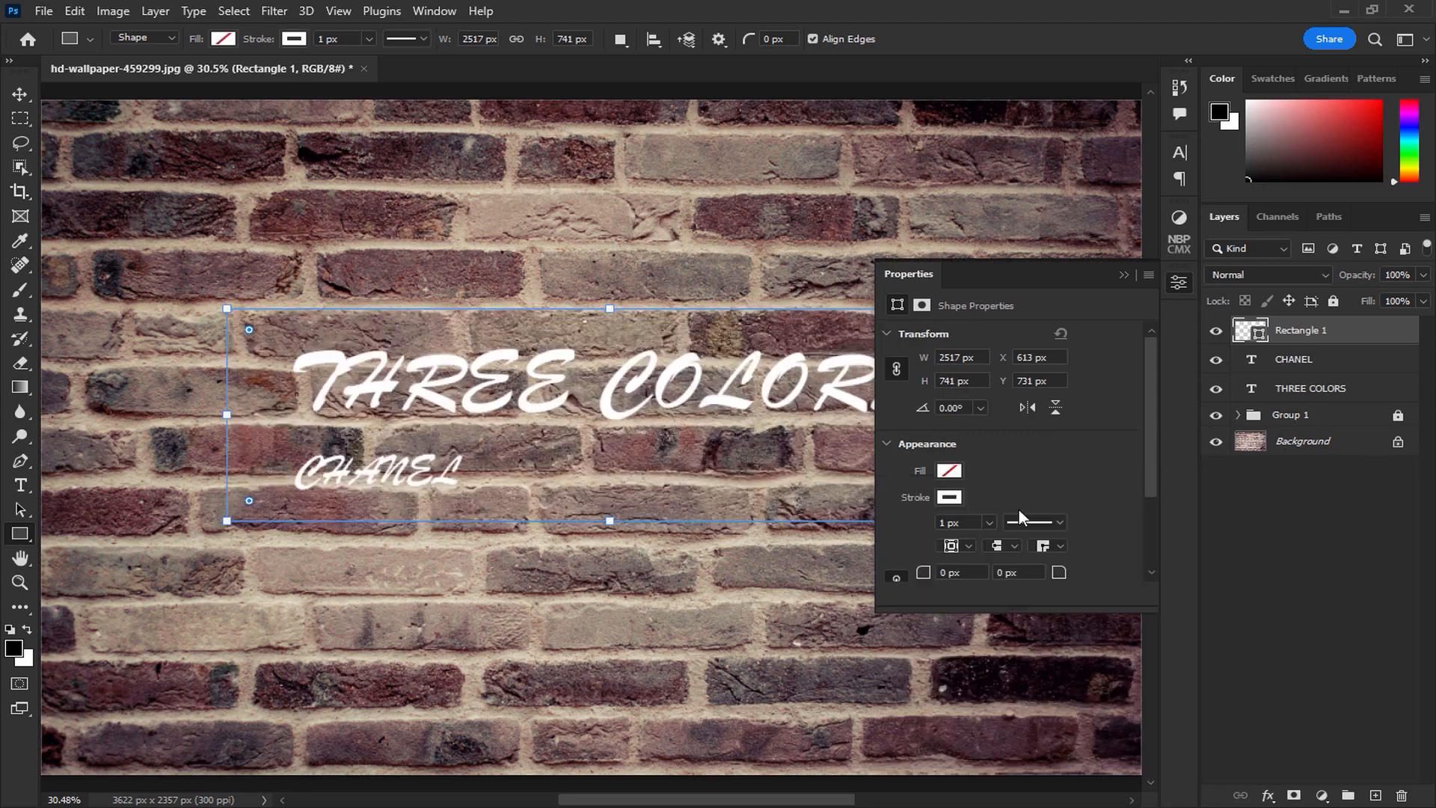
click(989, 522)
click(1014, 459)
drag(250, 330, 273, 339)
click(21, 94)
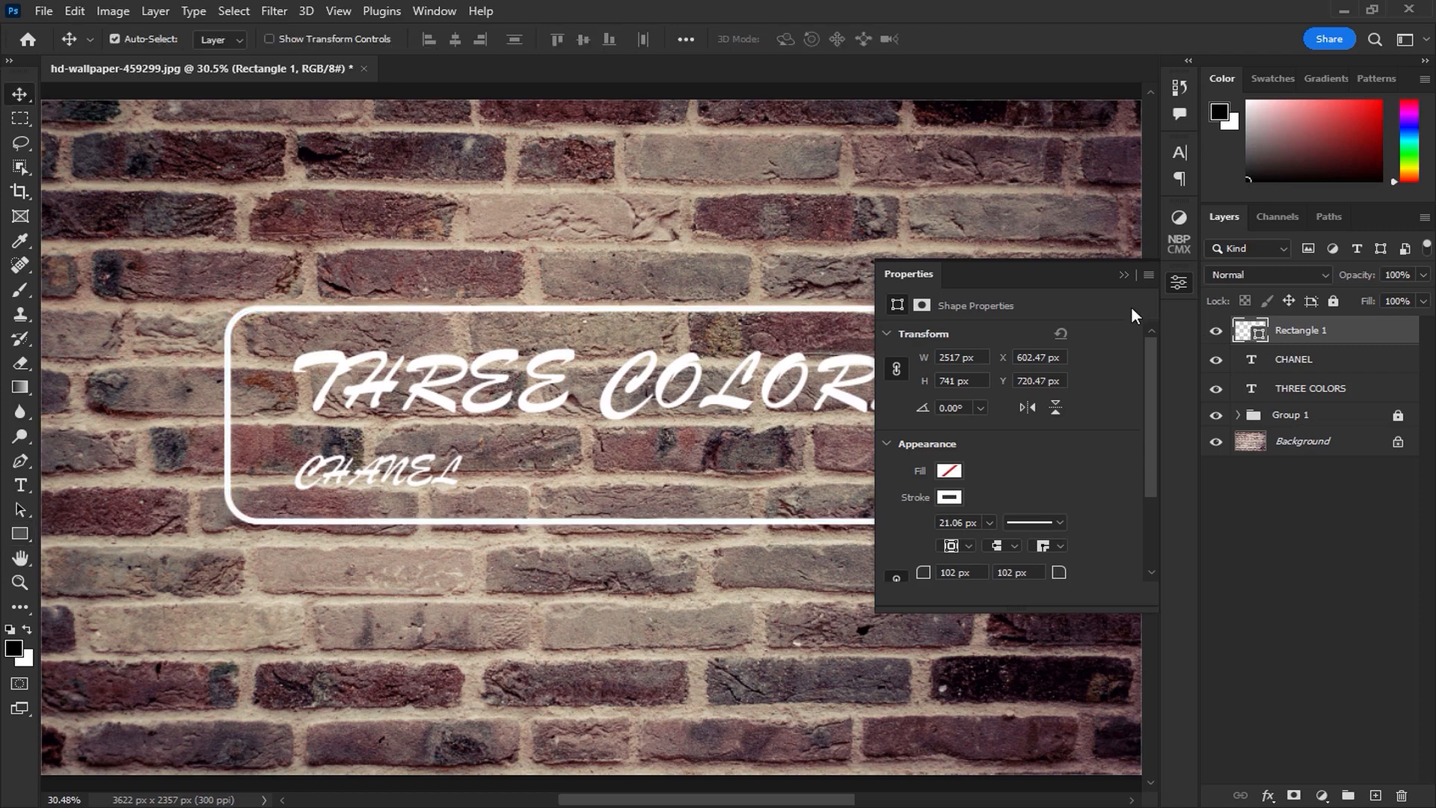
click(1124, 276)
- Put the THREE COLORS text layer in its own group and name the group "three colors"
click(1336, 391)
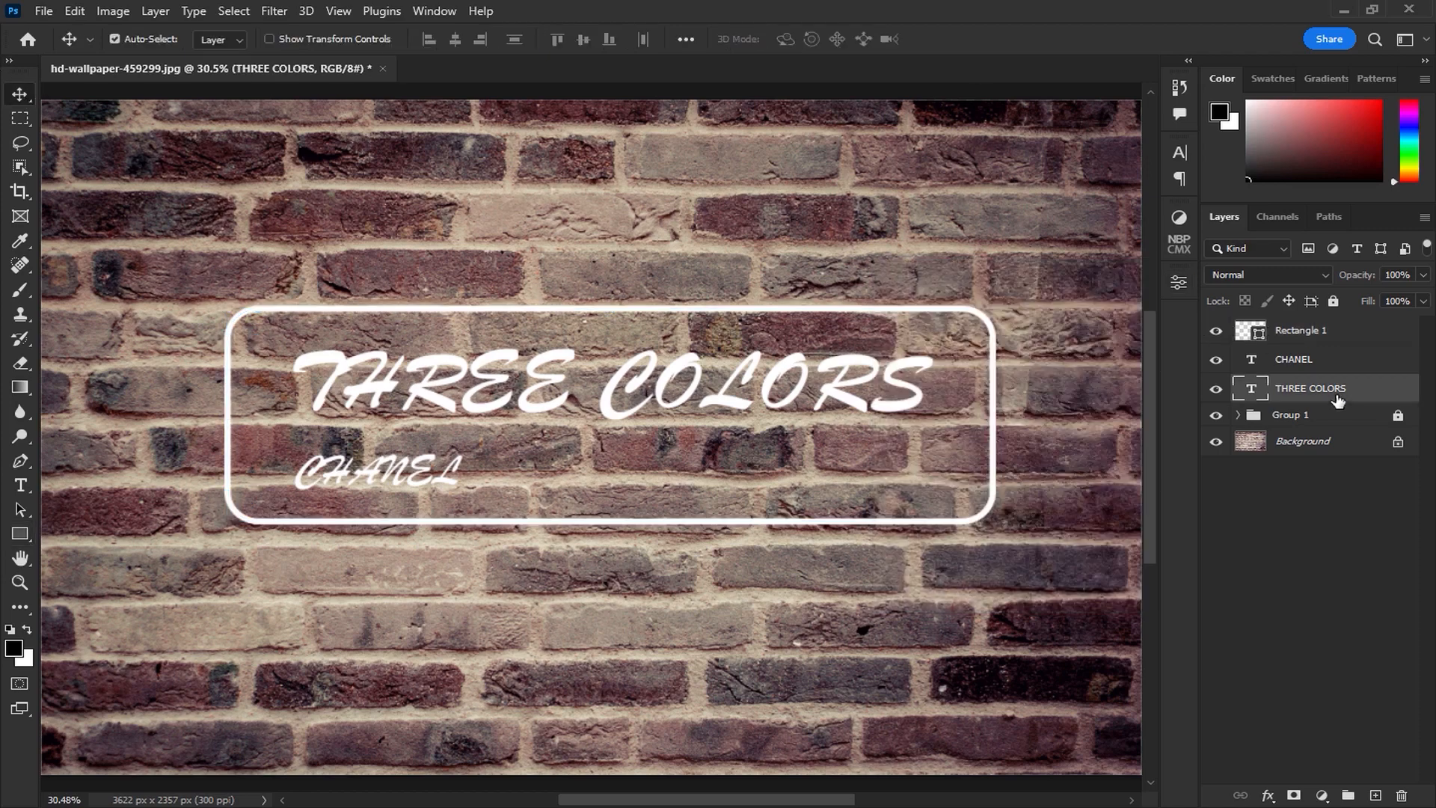
key(ctrl+g)
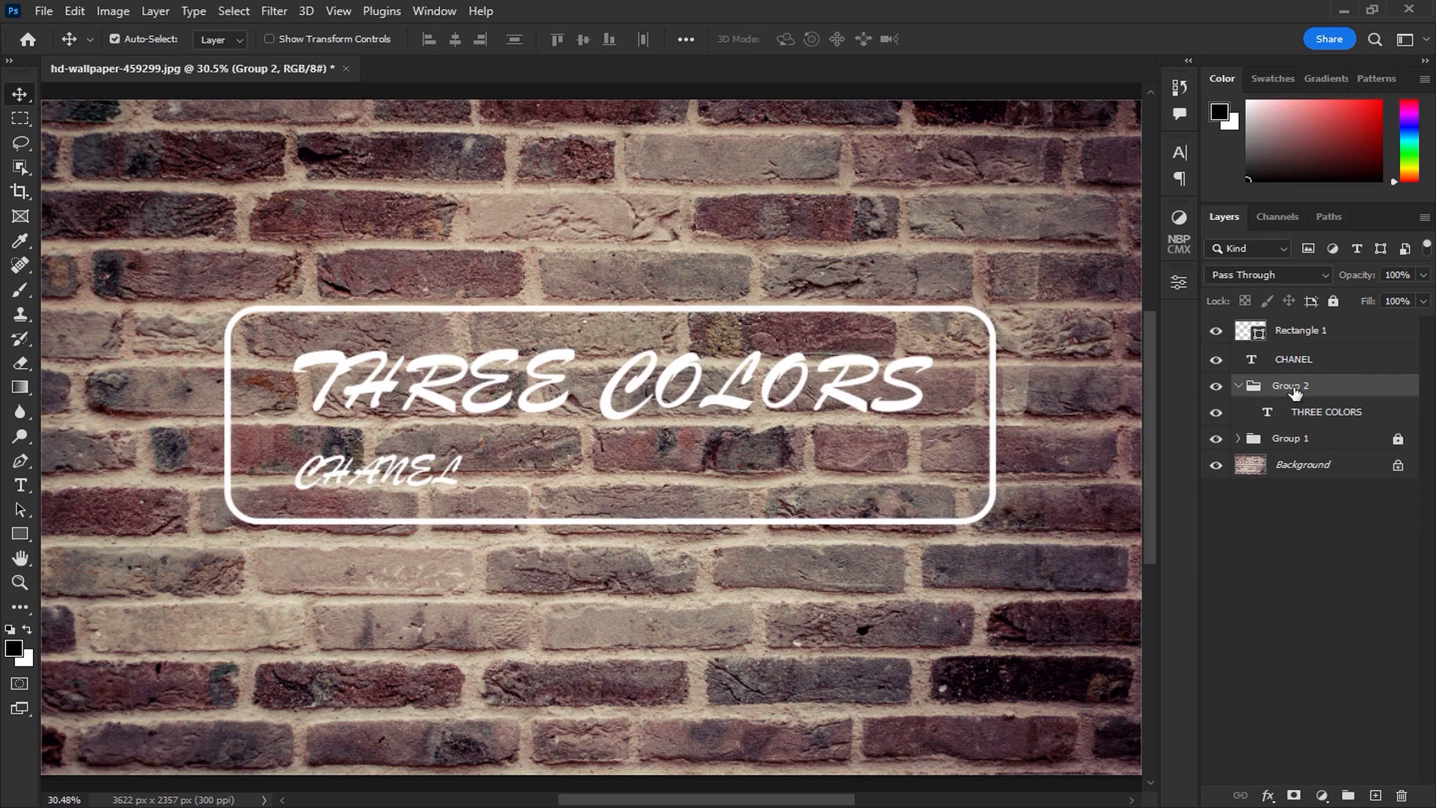
double_click(1293, 386)
text(t)
key(Return)
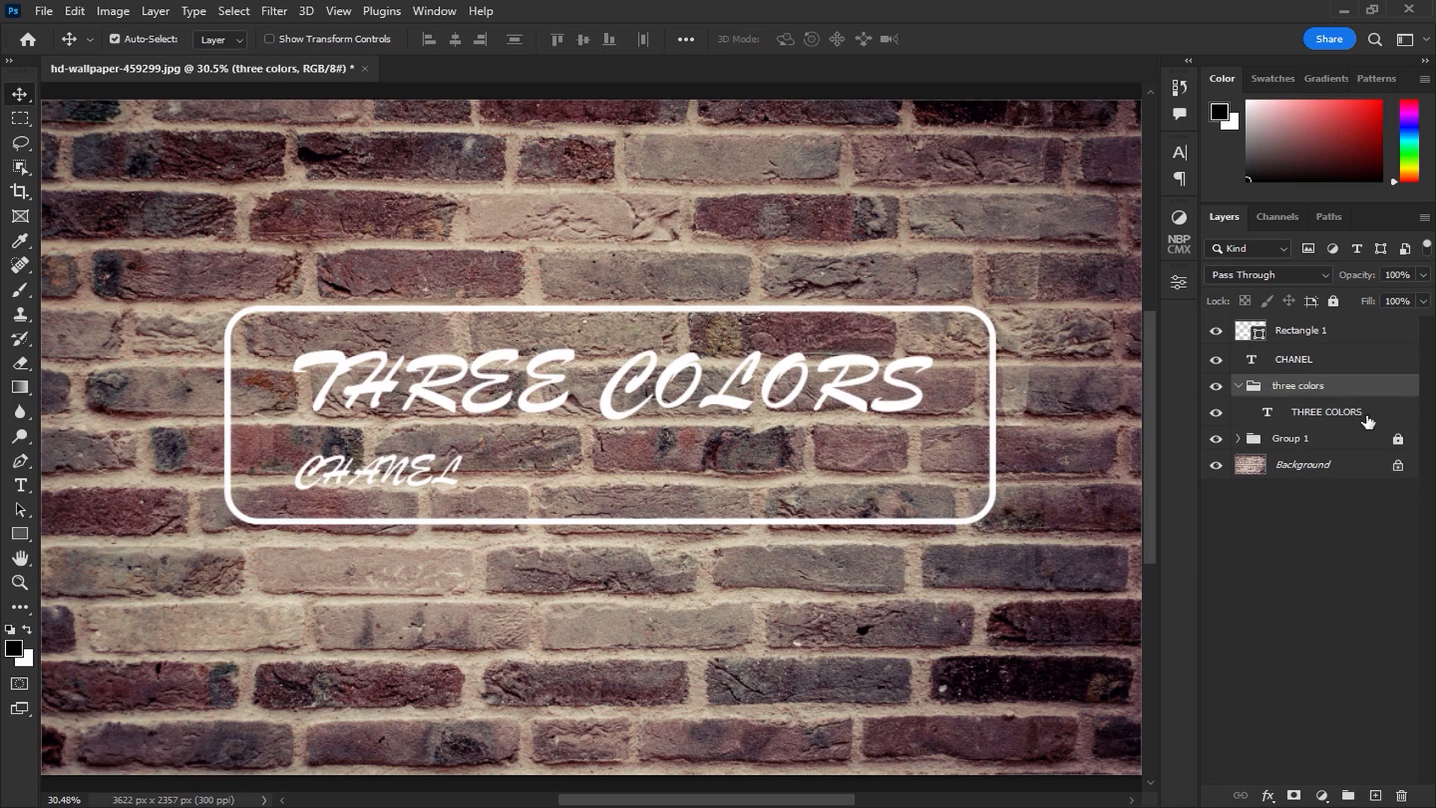
- Add an Inner Glow in colour ff00e4 to the THREE COLORS text layer
click(1317, 411)
scroll(471, 431, up, 4)
scroll(472, 434, up, 3)
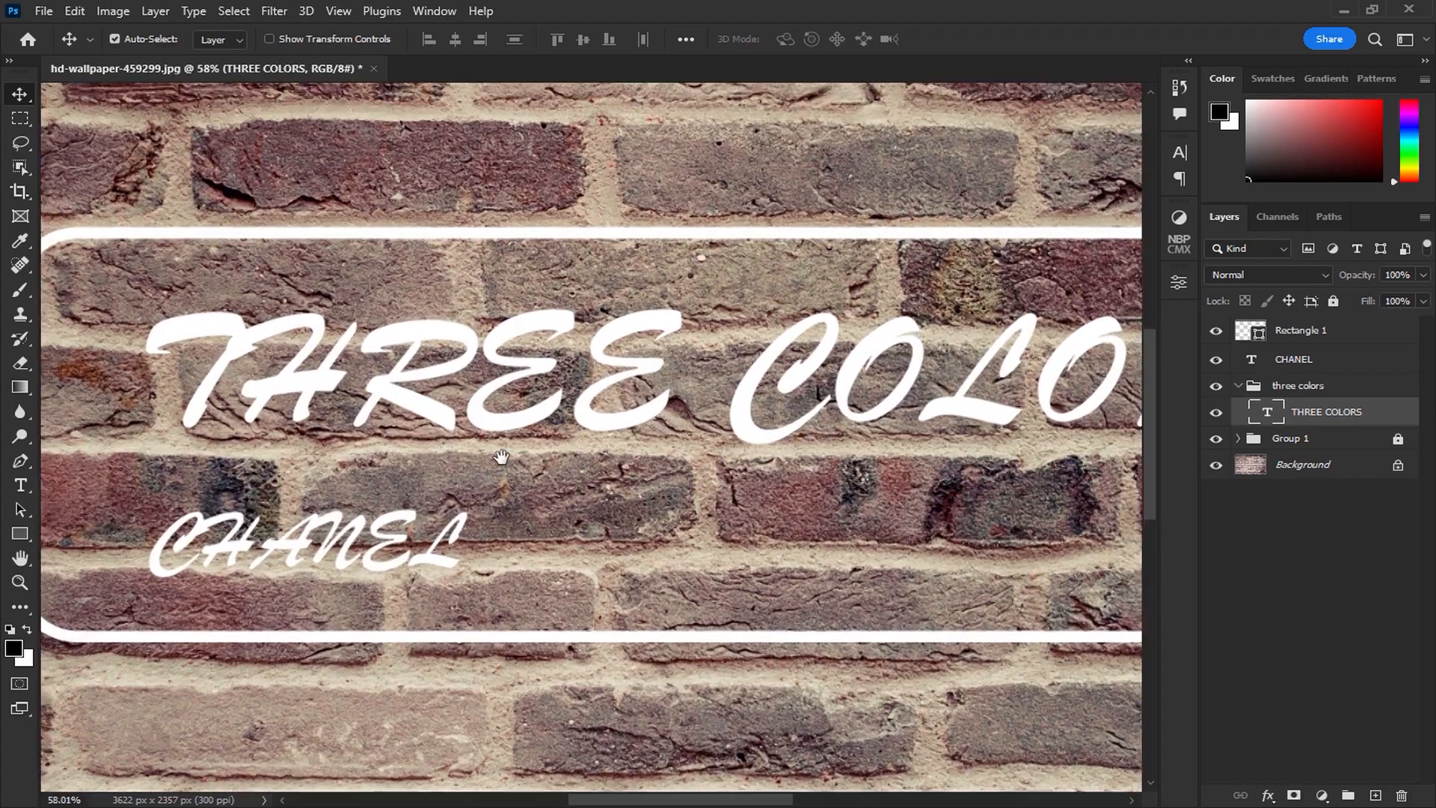
double_click(1389, 423)
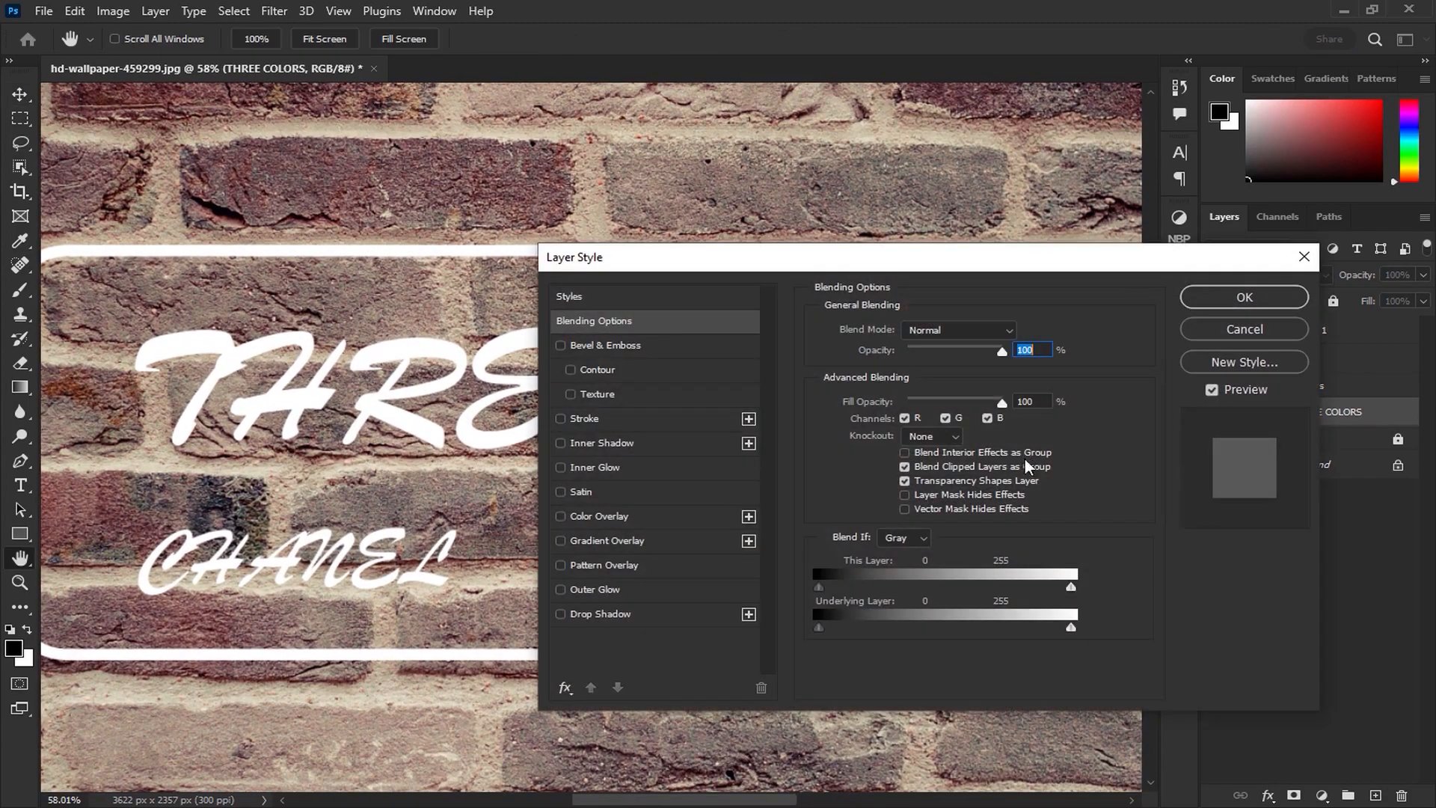
click(583, 468)
click(864, 395)
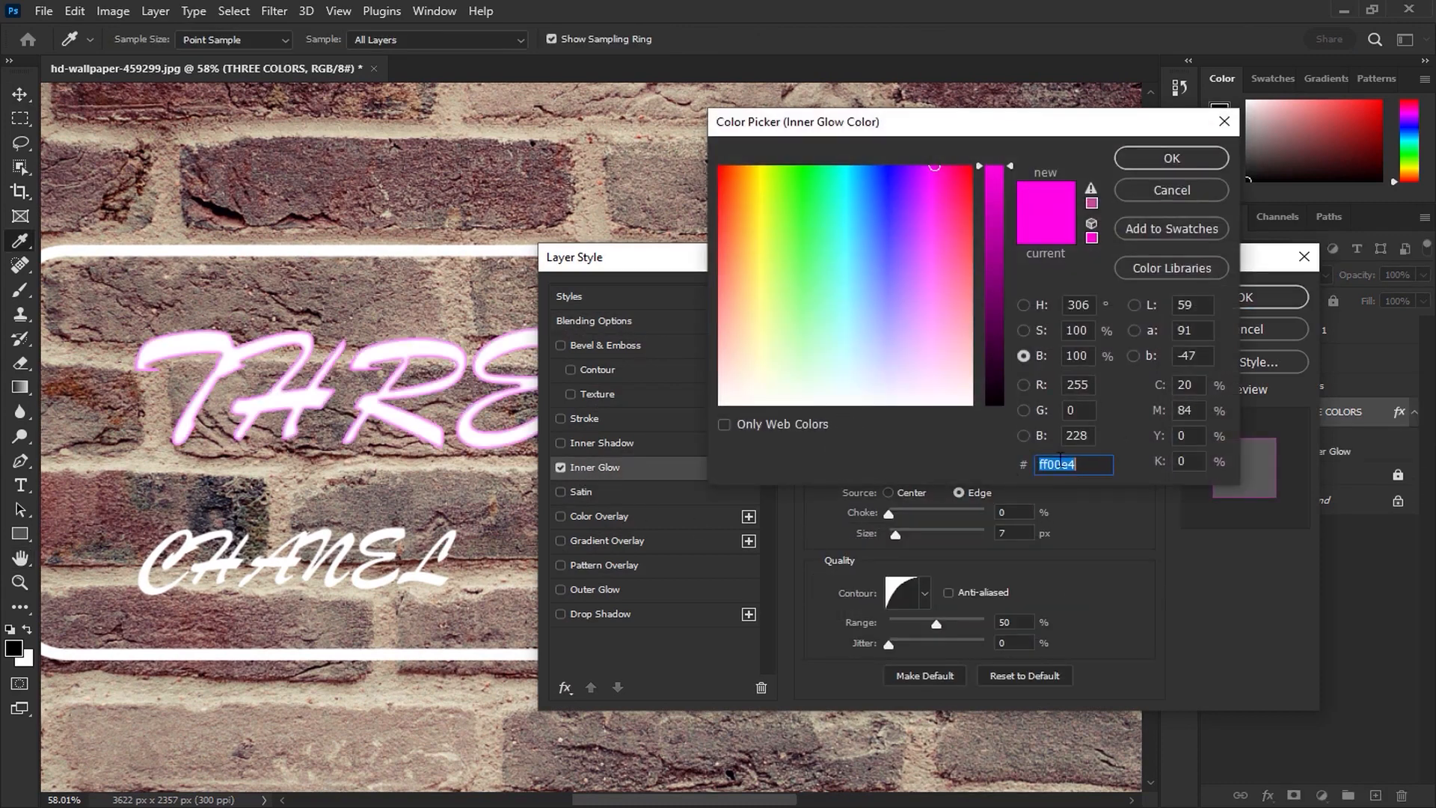
click(1189, 159)
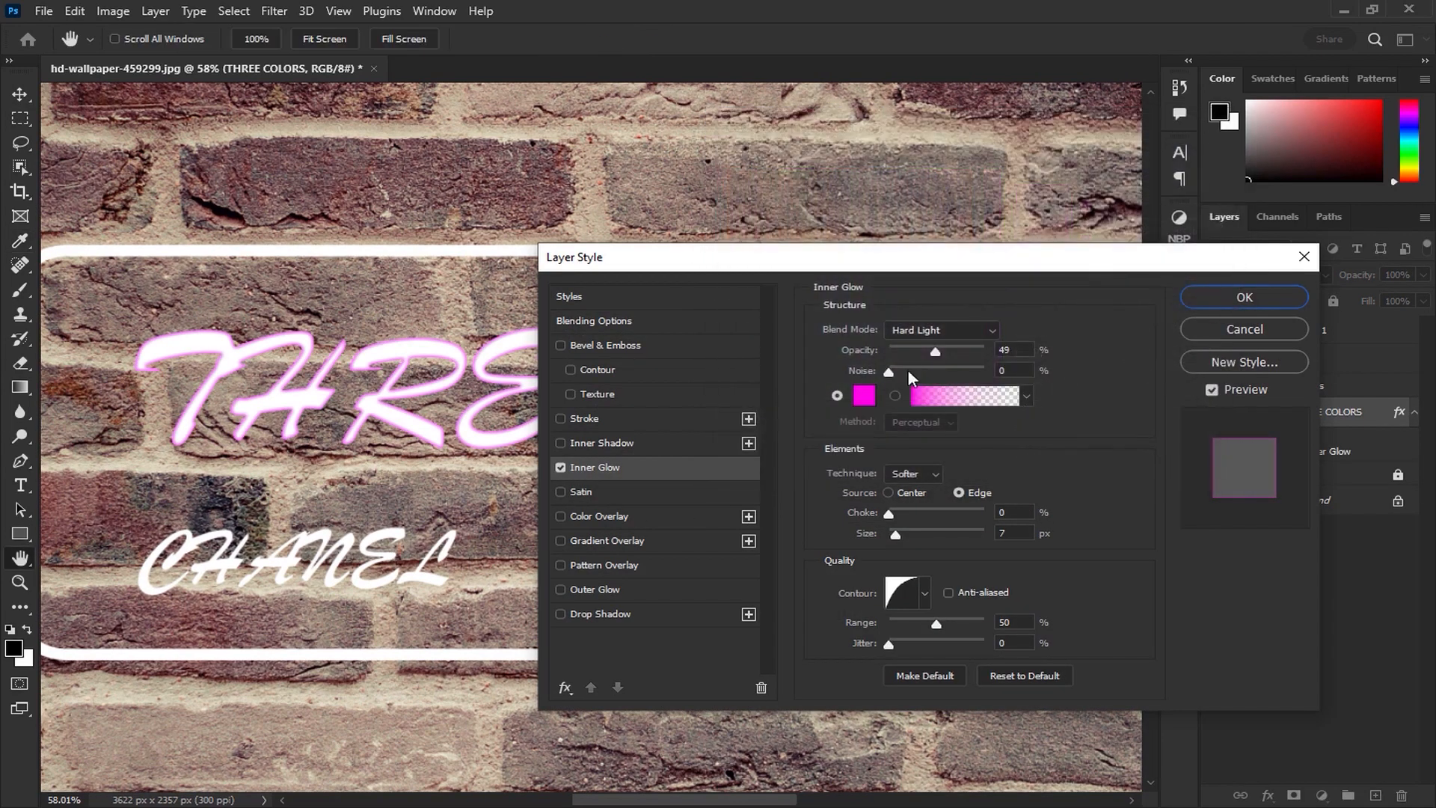
- Set the inner glow to Hard Light blending at 50% opacity with the convex rounded contour
click(934, 333)
click(926, 582)
drag(941, 353, 937, 353)
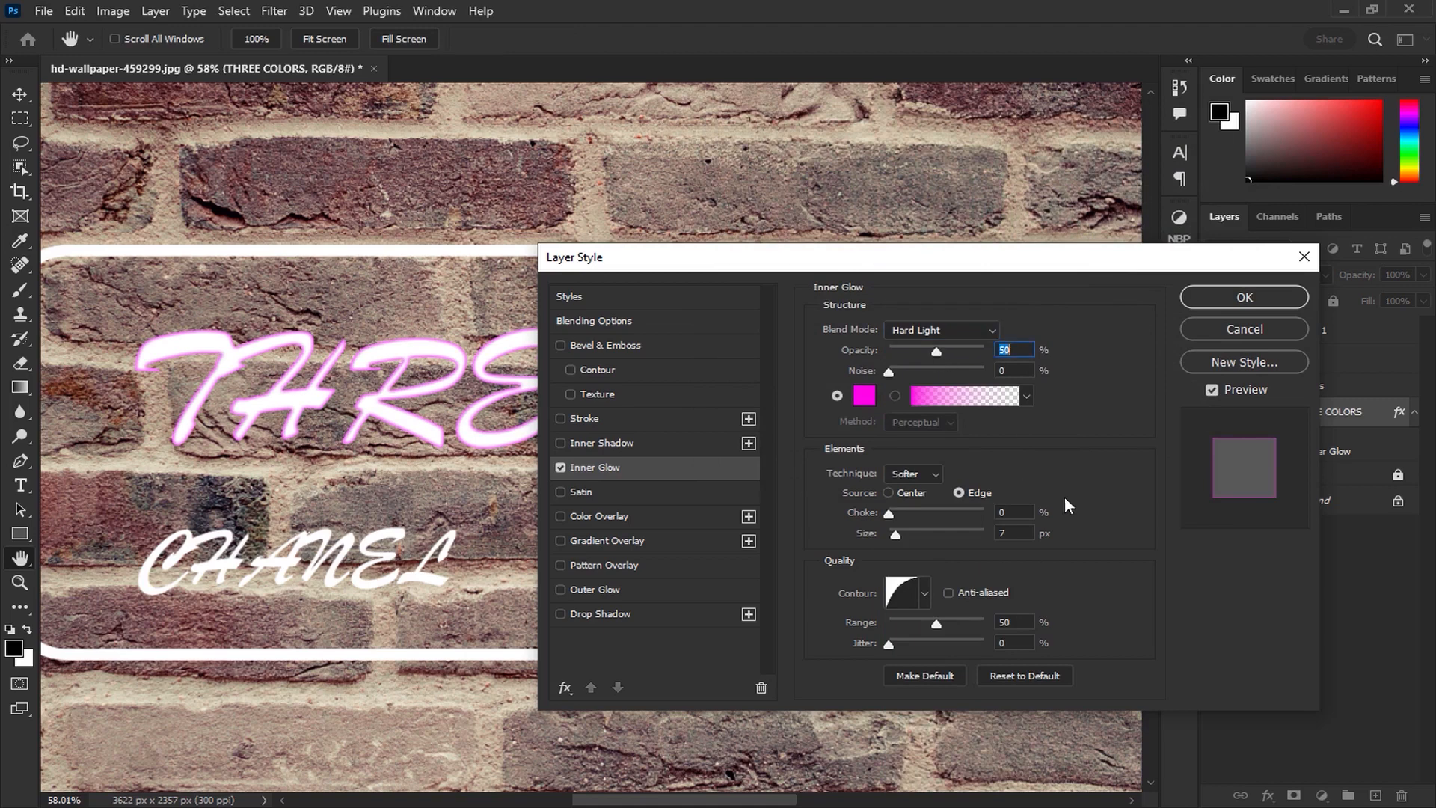
click(926, 594)
click(805, 641)
click(807, 667)
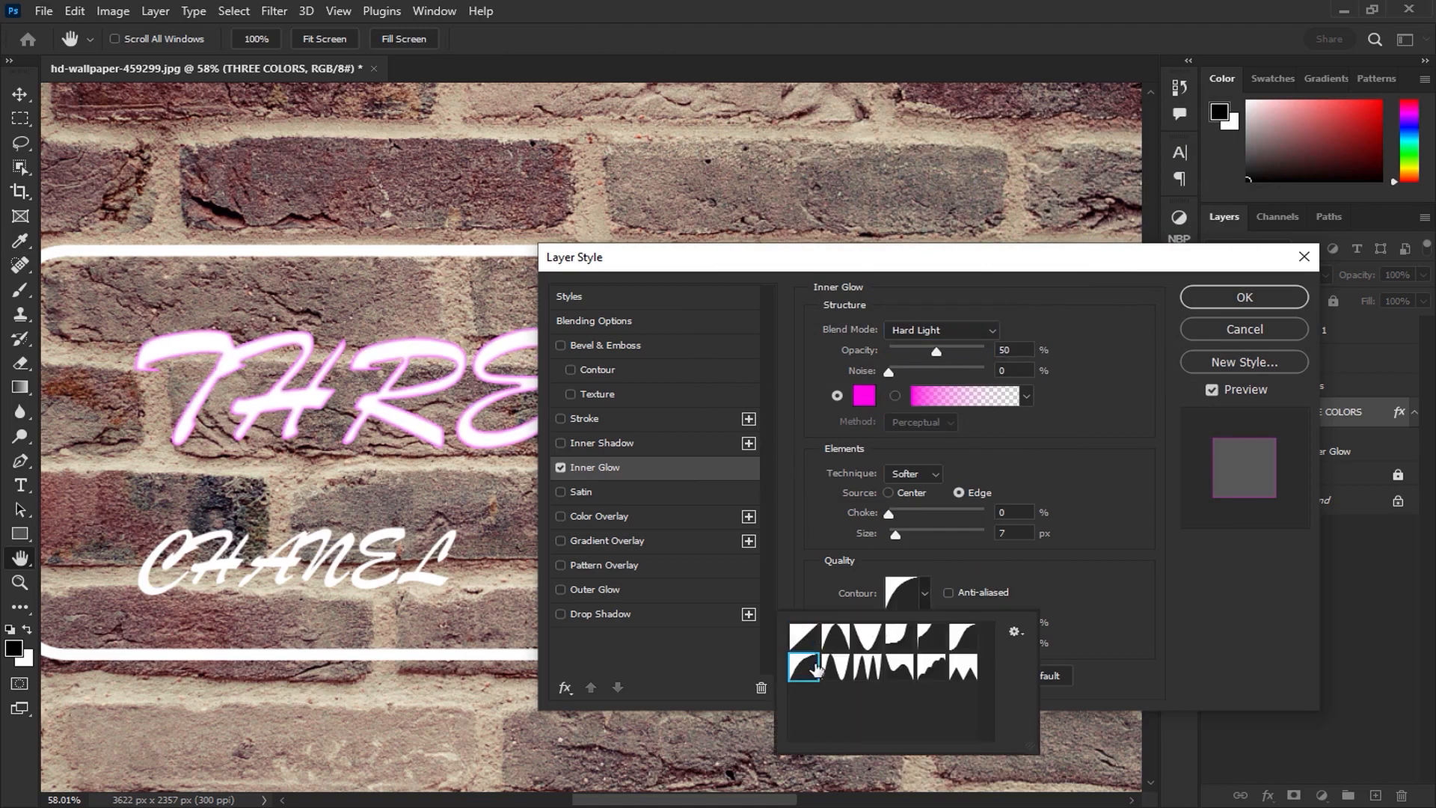
click(1109, 596)
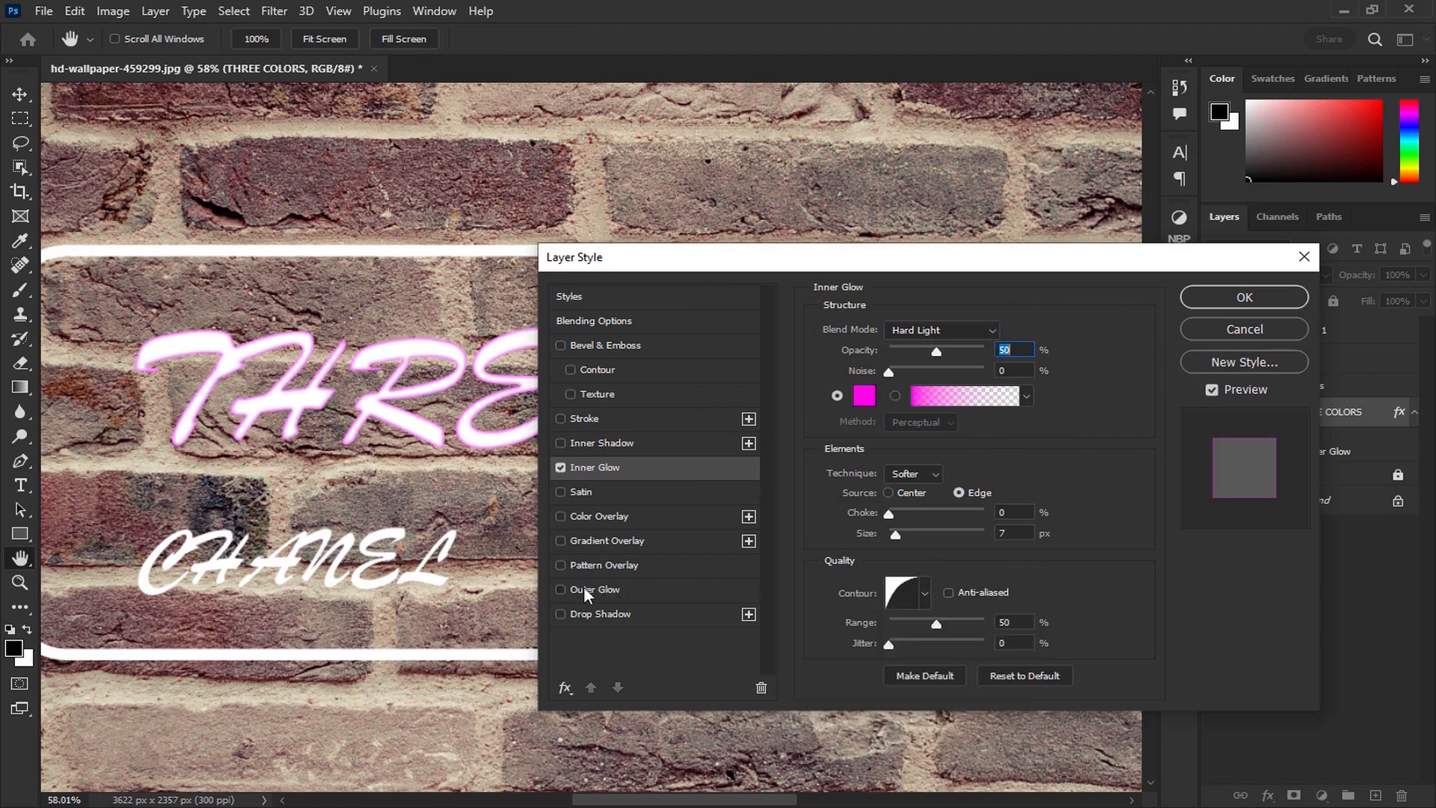
- Add an Outer Glow in colour e200ca with Linear Light blending to the THREE COLORS text
click(584, 588)
click(864, 395)
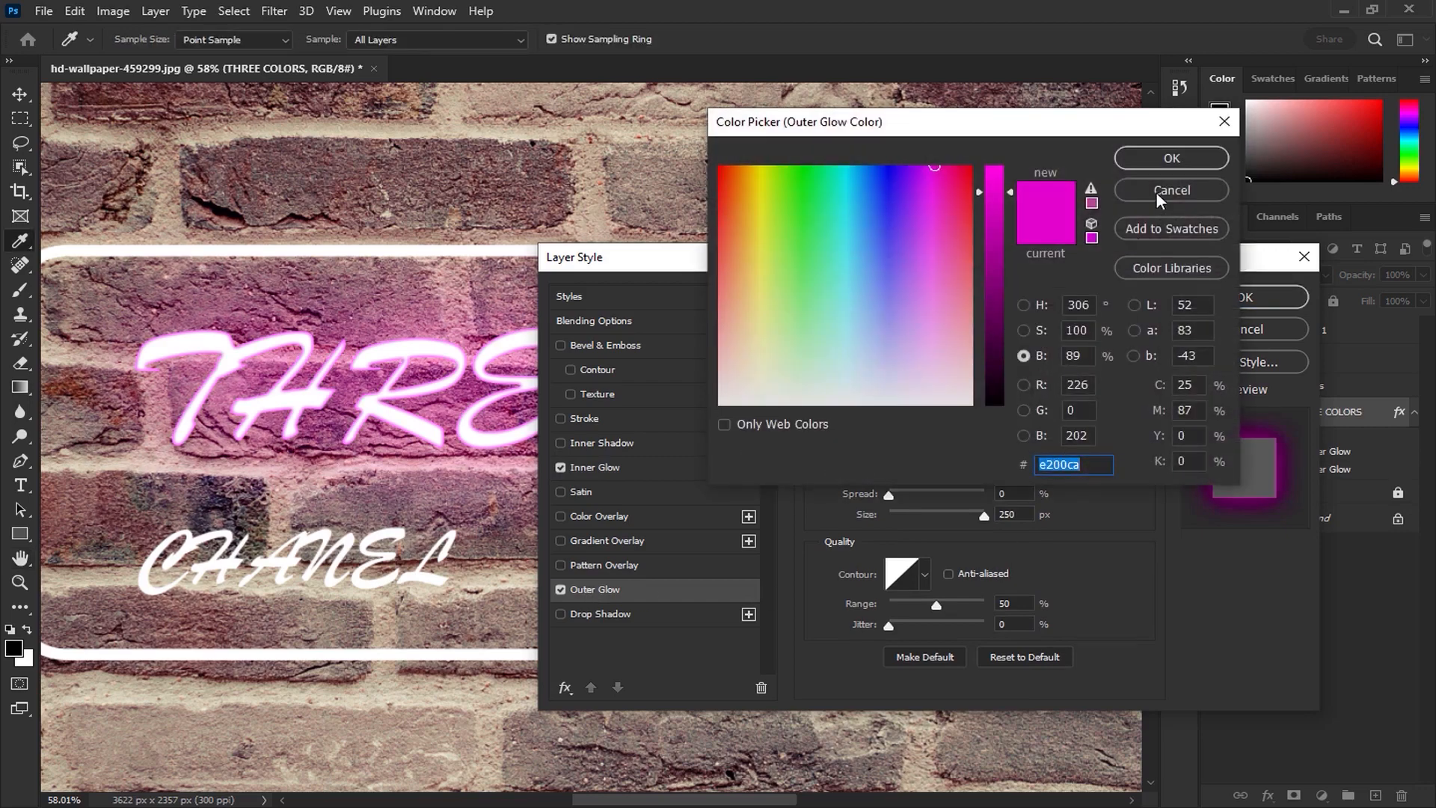
click(1172, 159)
click(935, 330)
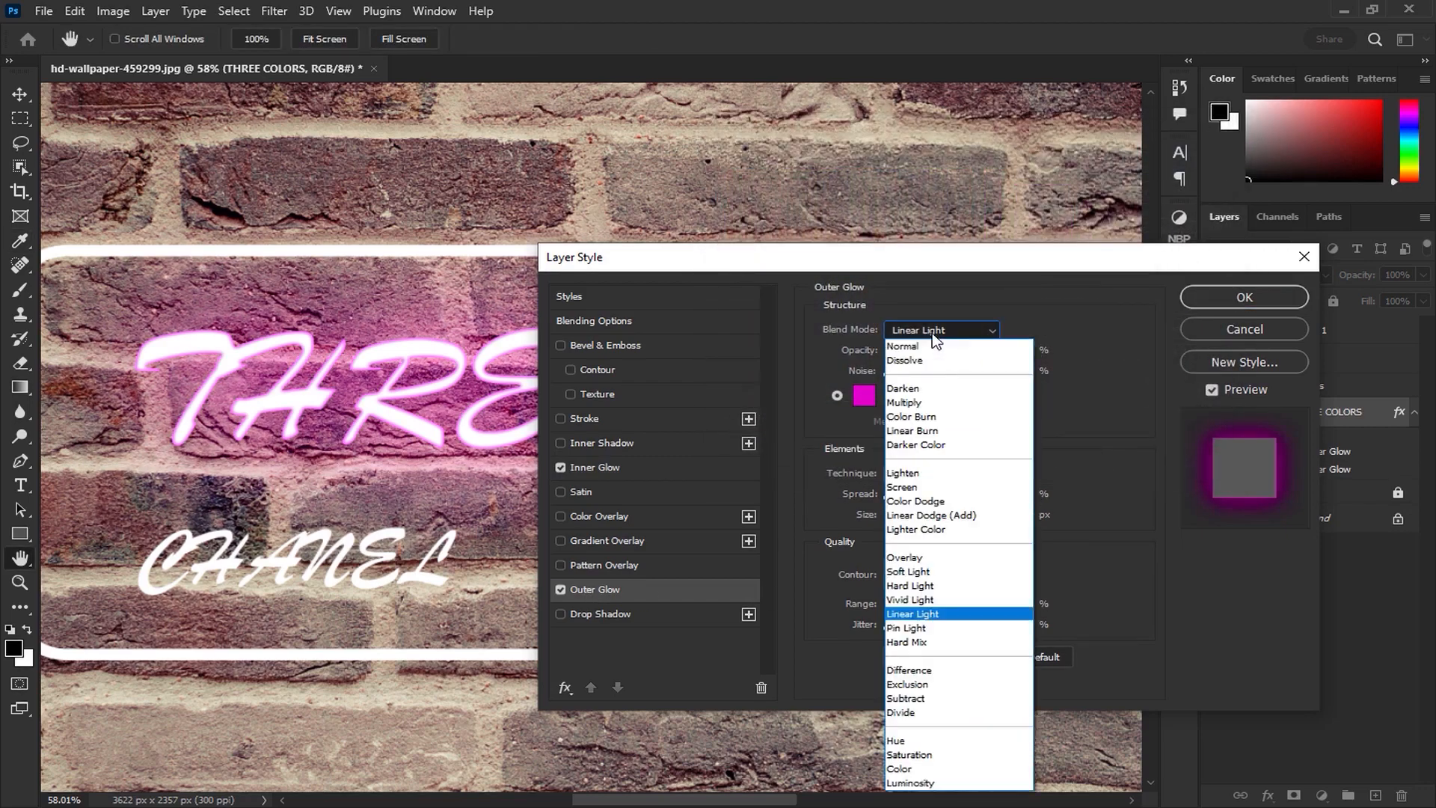
click(934, 613)
- Set the outer glow's size to 30 px and its opacity to 45%, and apply the layer style
double_click(1015, 516)
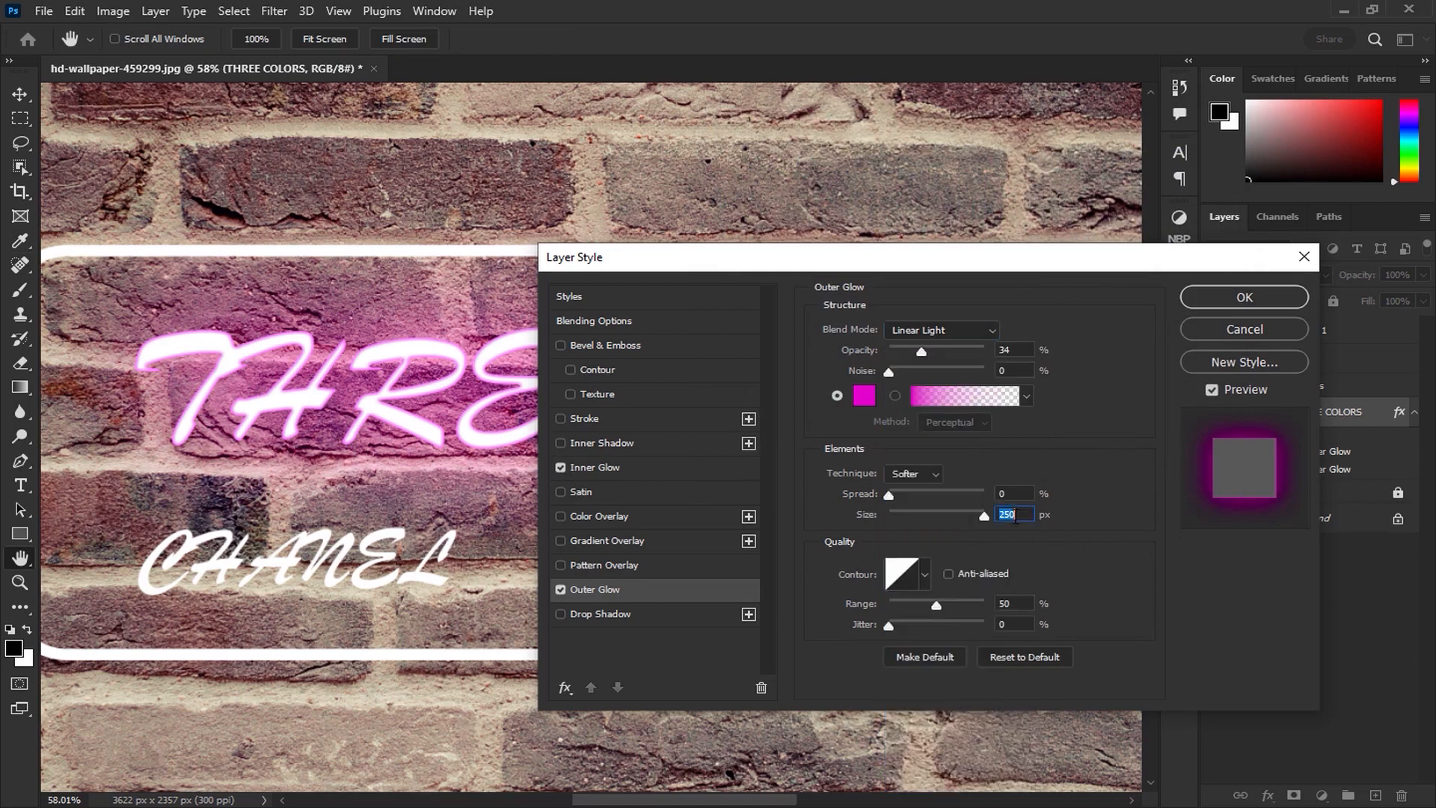
text(30)
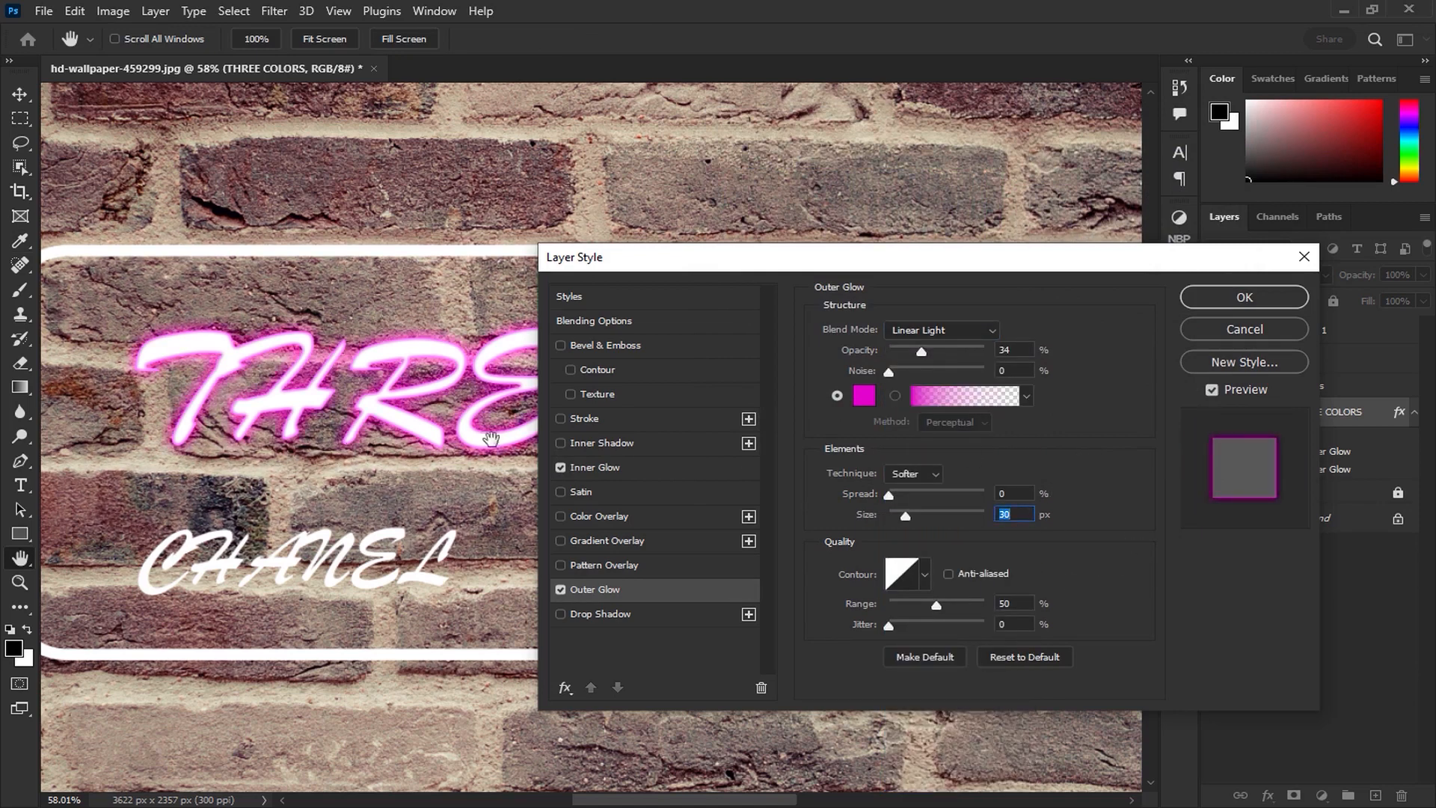
drag(928, 359, 931, 360)
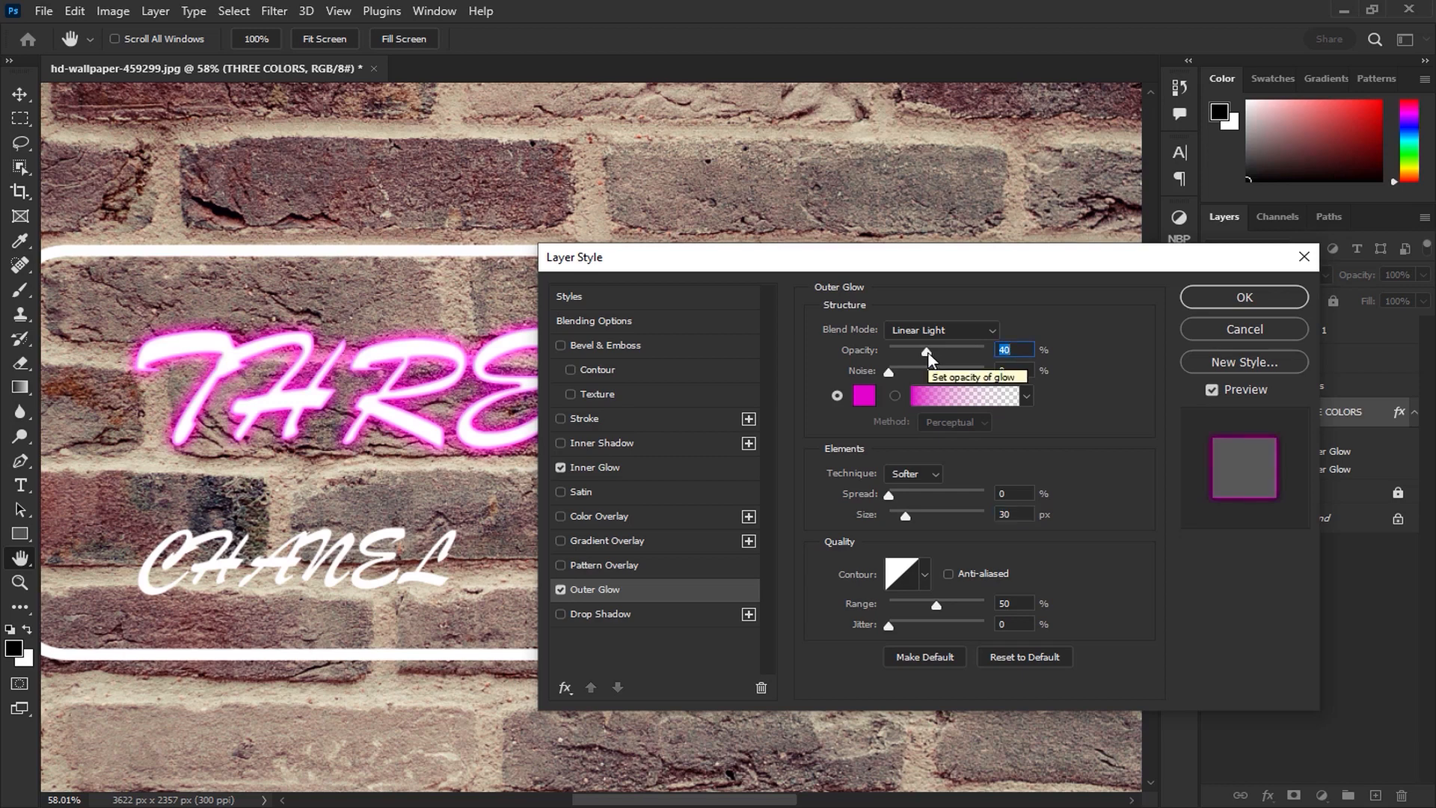
text(45)
click(1227, 297)
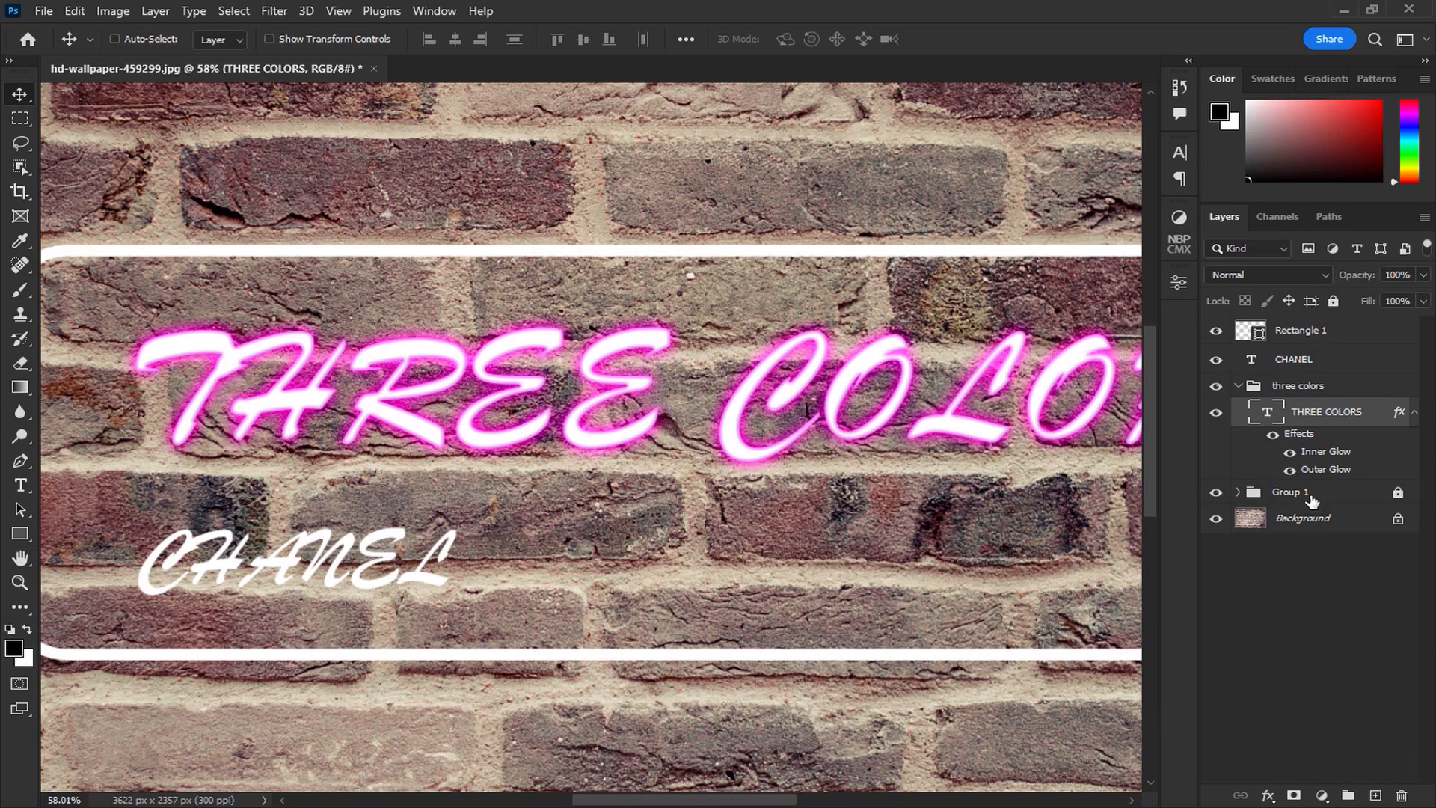
- Duplicate the THREE COLORS layer and turn off the Inner Glow on the lower, original layer
key(ctrl+j)
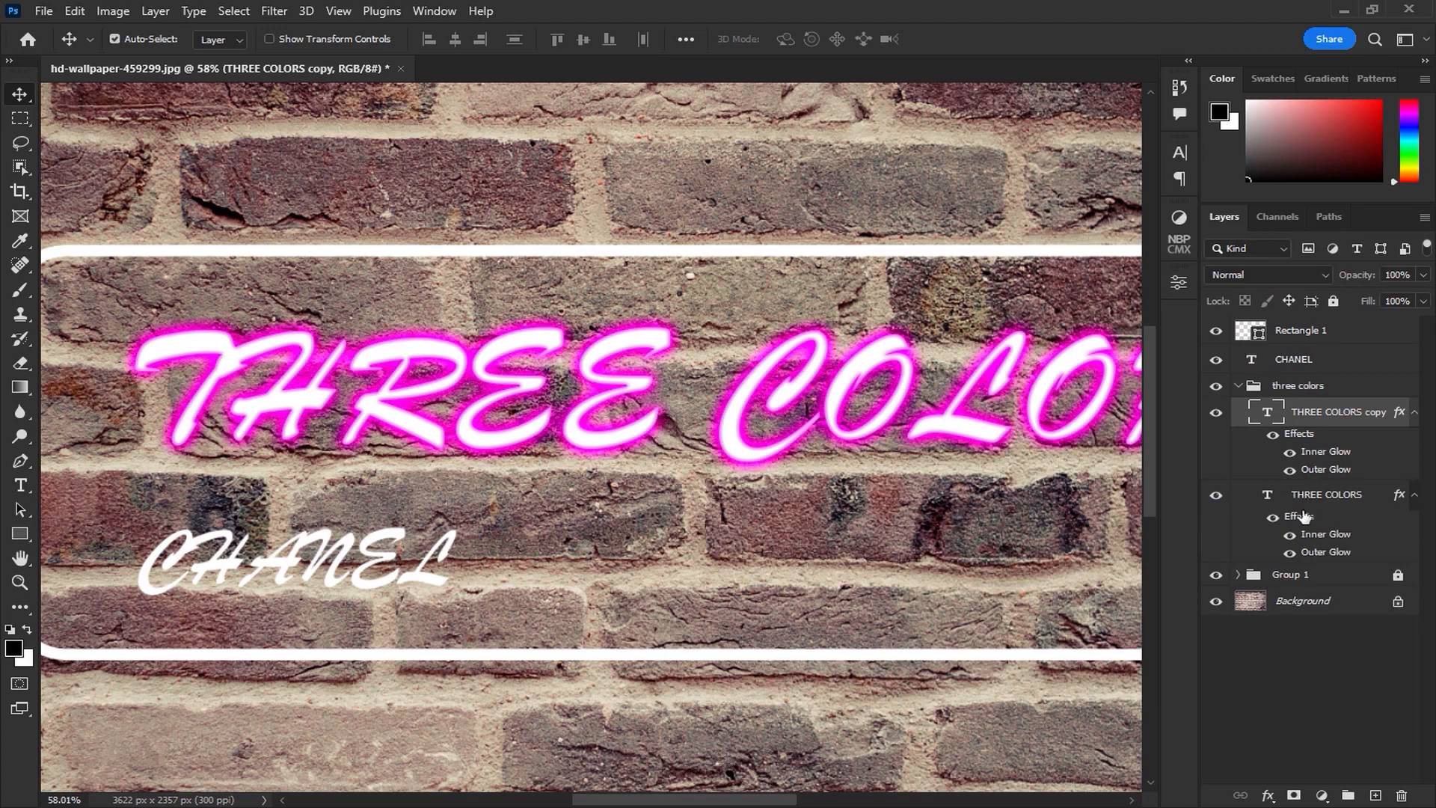
double_click(1302, 516)
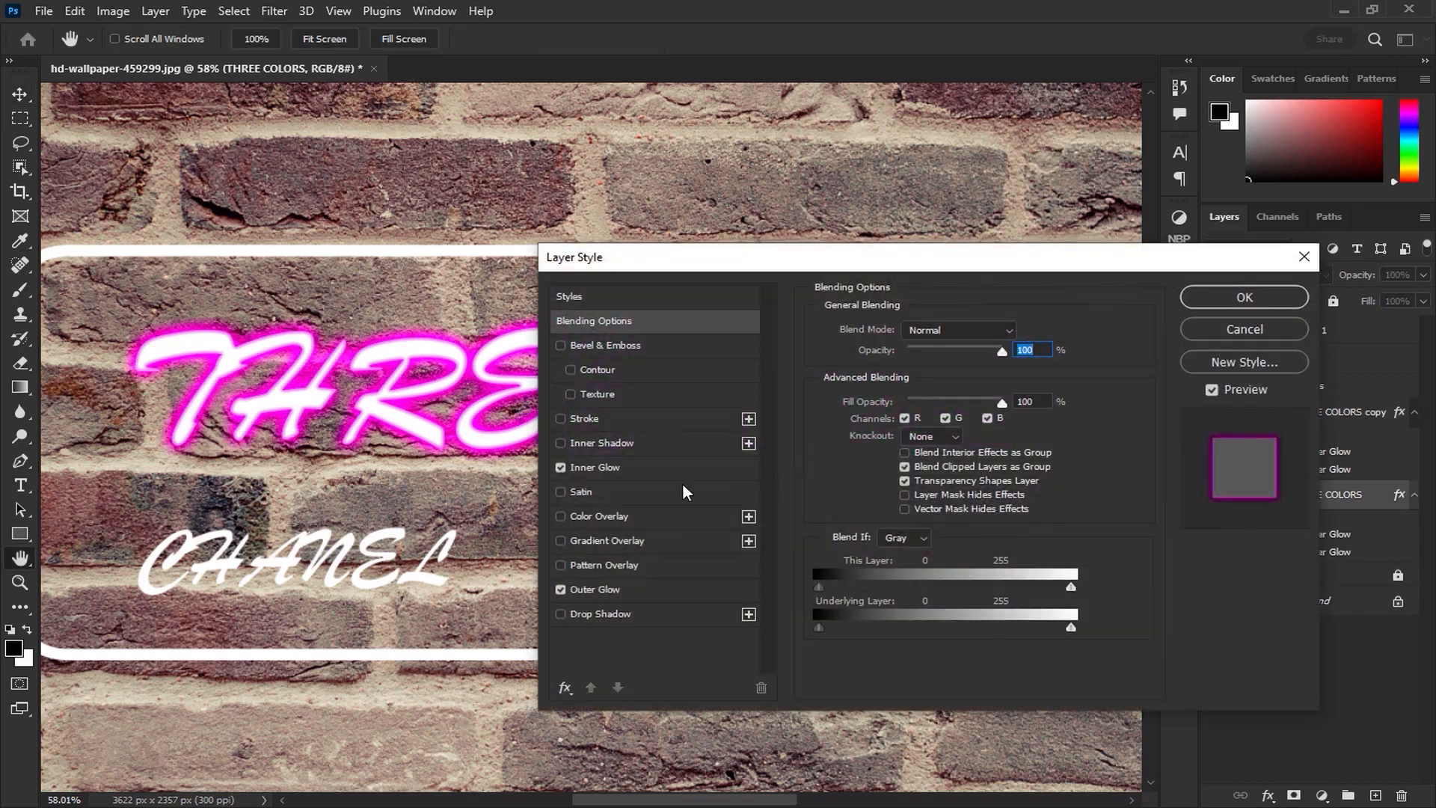
click(561, 467)
- Set the original THREE COLORS layer's Outer Glow to a size of 250 px and an opacity of 35%
click(598, 588)
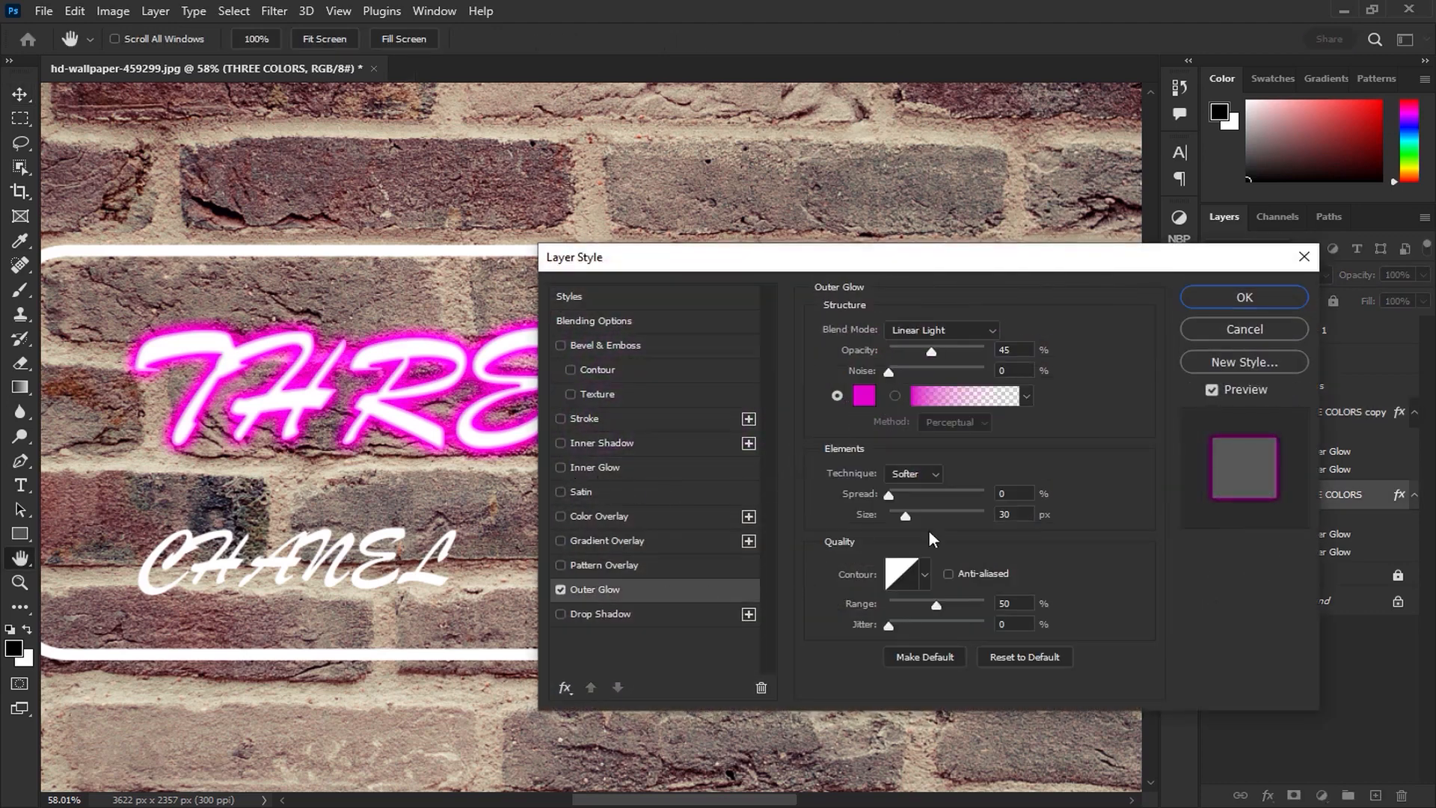
double_click(1006, 515)
text(250)
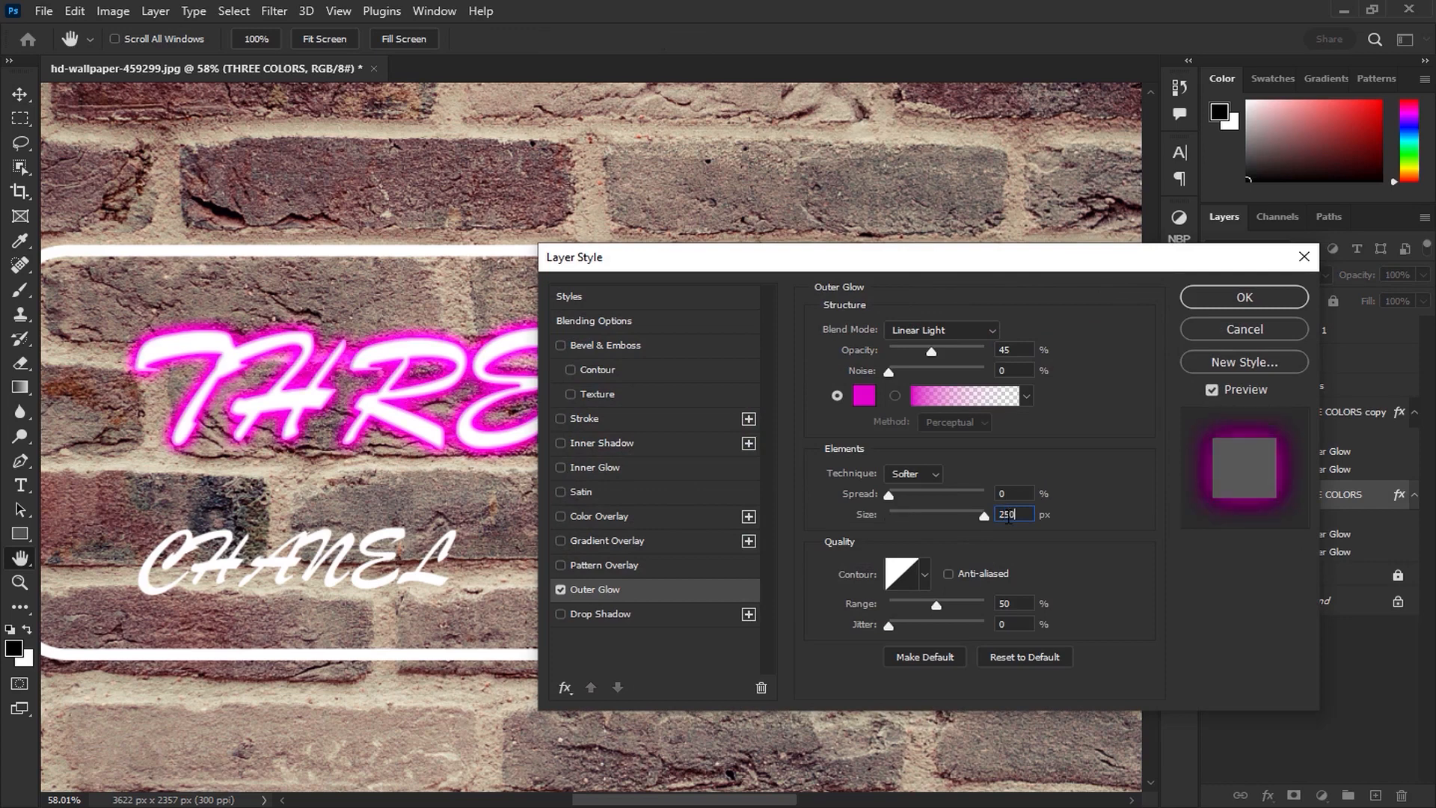
drag(932, 353, 927, 353)
click(1012, 350)
key(Down)
key(Down)
key(Down)
key(Down)
key(Down)
key(Down)
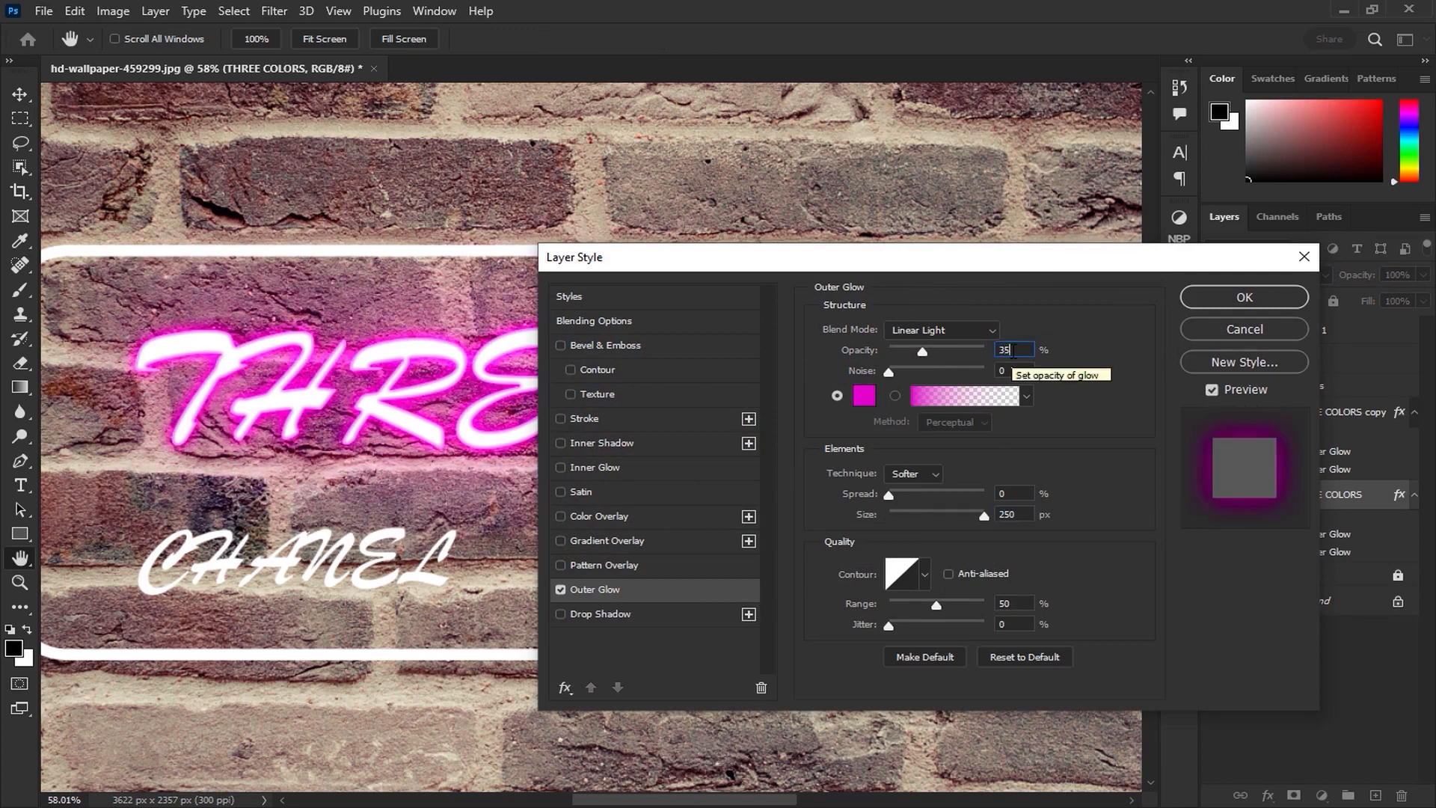
- Add a Drop Shadow in colour bd00a9 with Linear Dodge (Add) blending and an angle of -90° to the original text layer
click(591, 618)
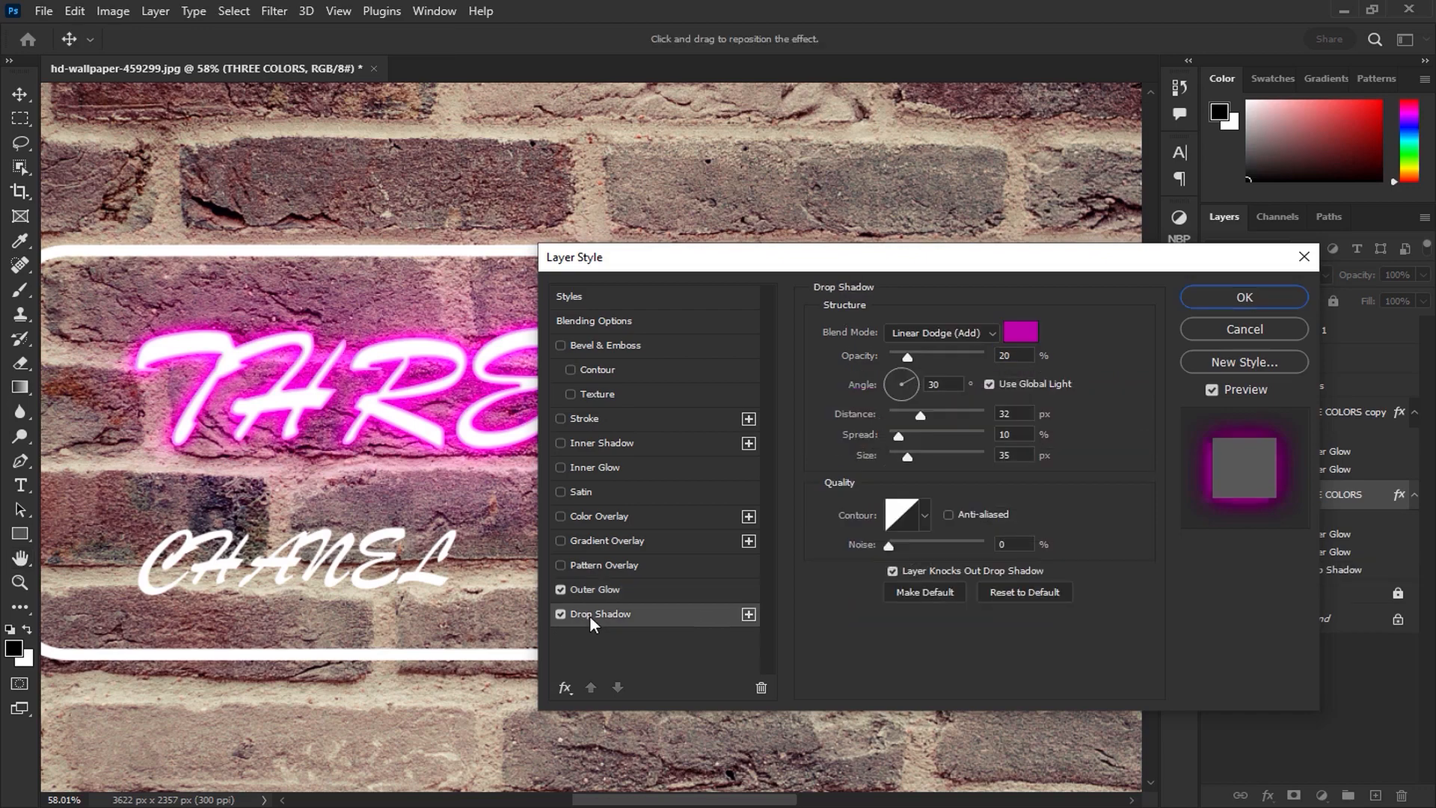
click(1021, 332)
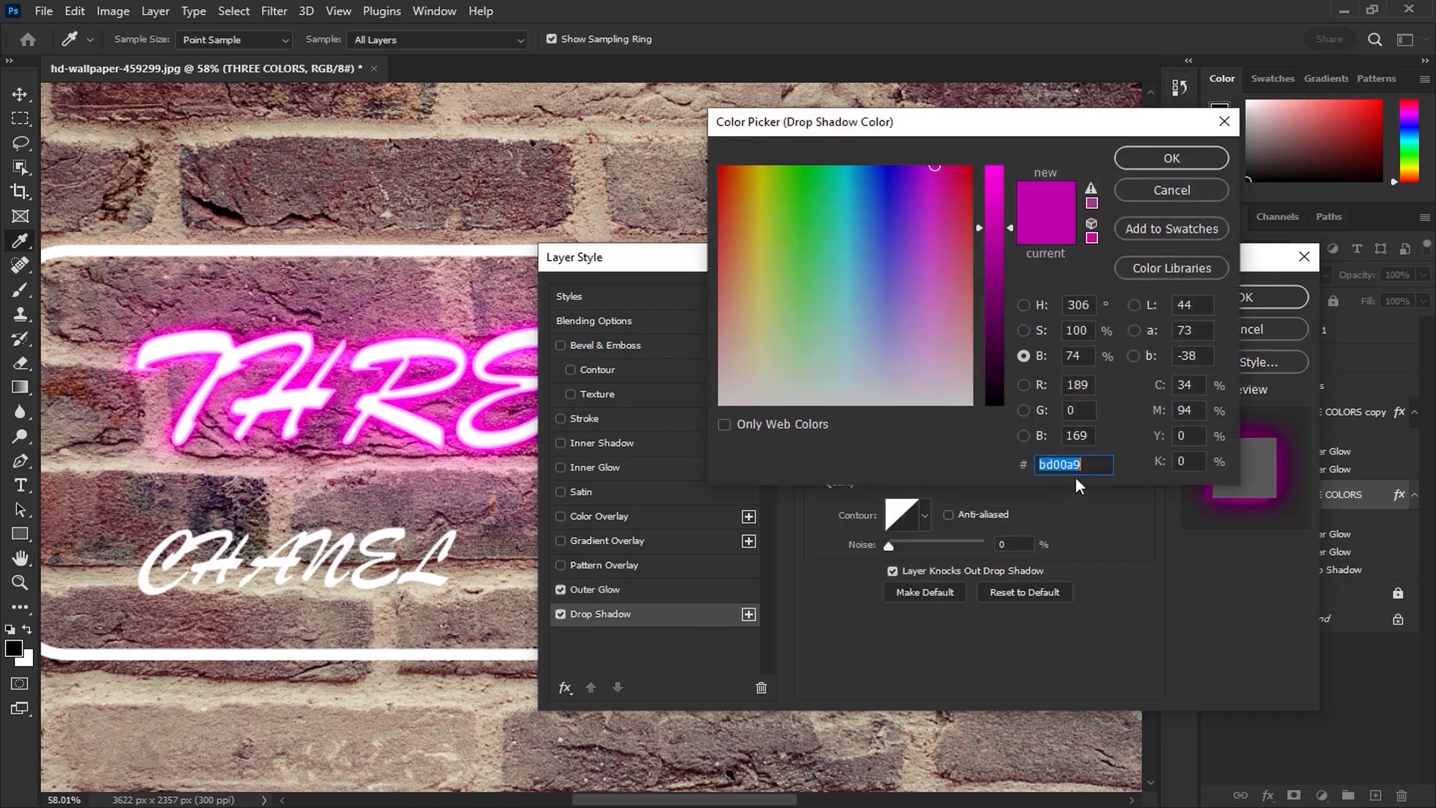
click(1149, 158)
click(949, 333)
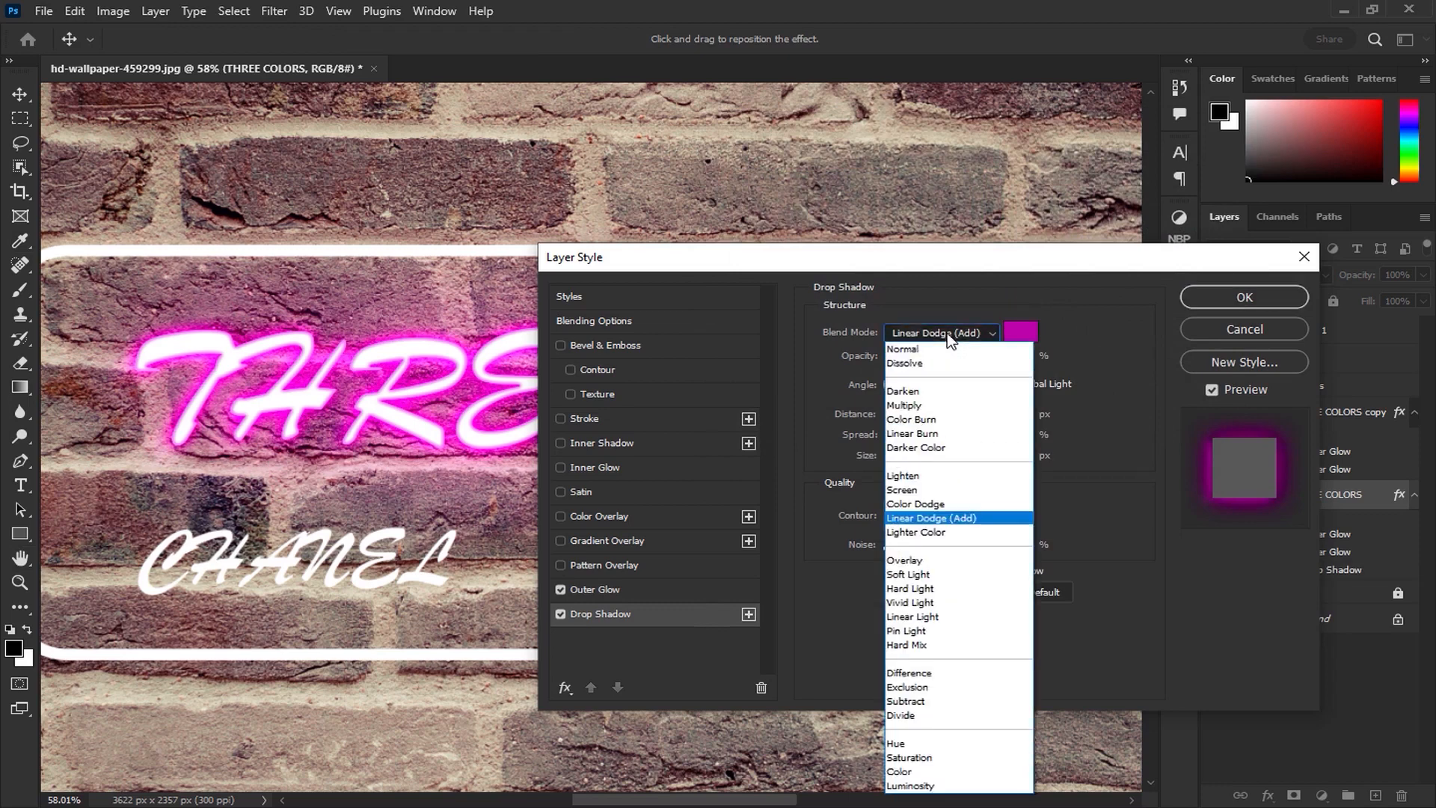
click(956, 518)
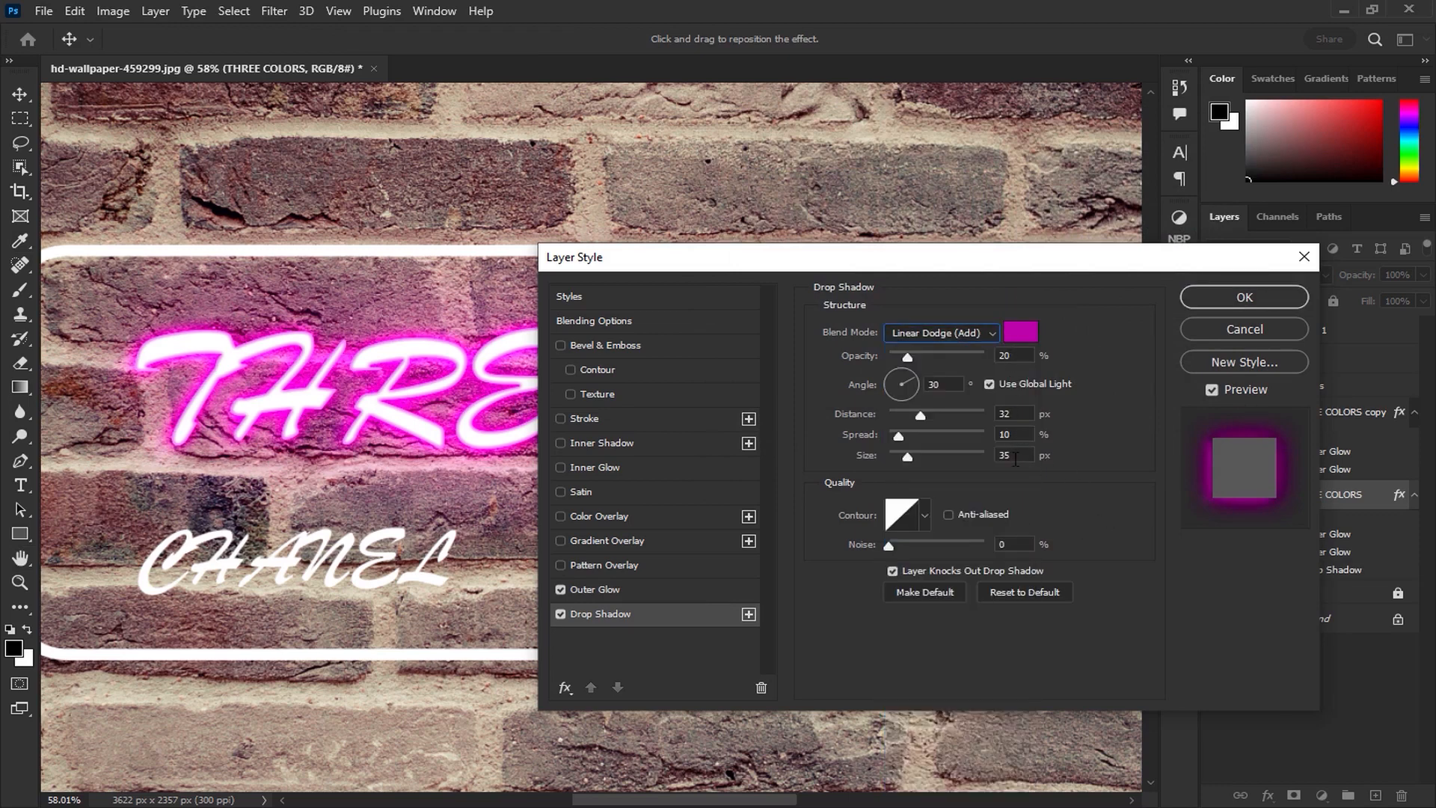
drag(944, 393, 924, 391)
text(-90)
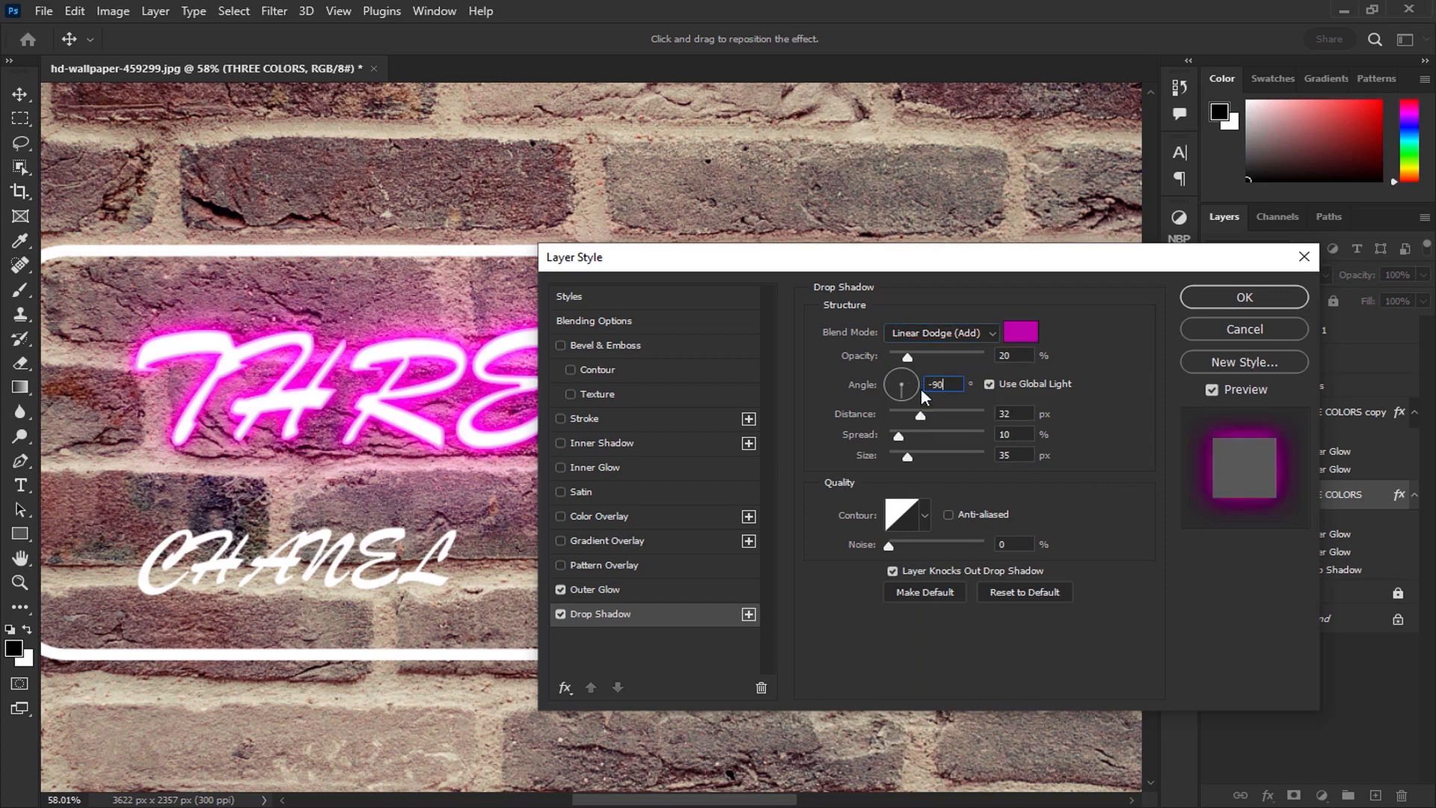
key(Return)
- Add a second Drop Shadow to the original THREE COLORS layer in black with Multiply blending and 41% opacity
click(748, 615)
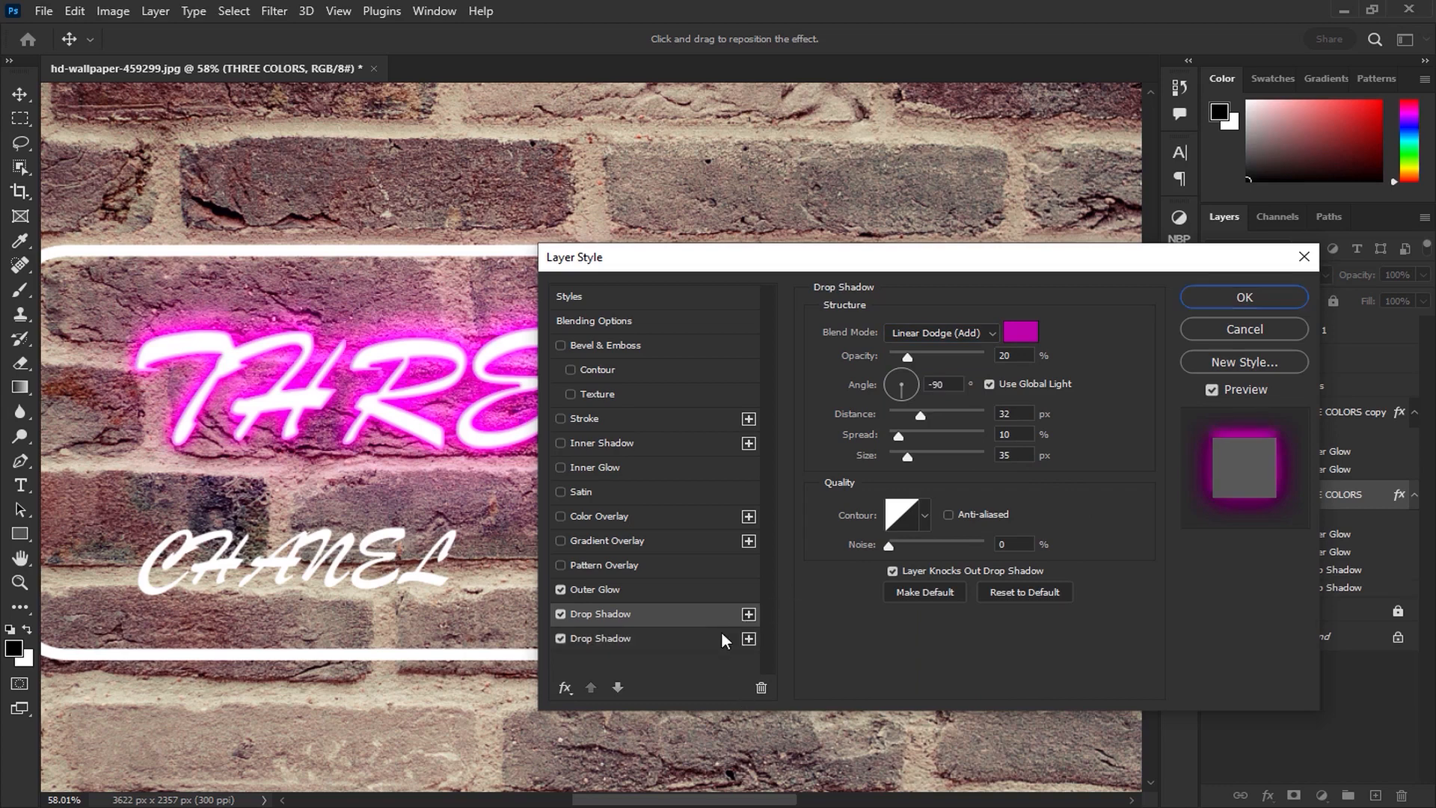
click(938, 333)
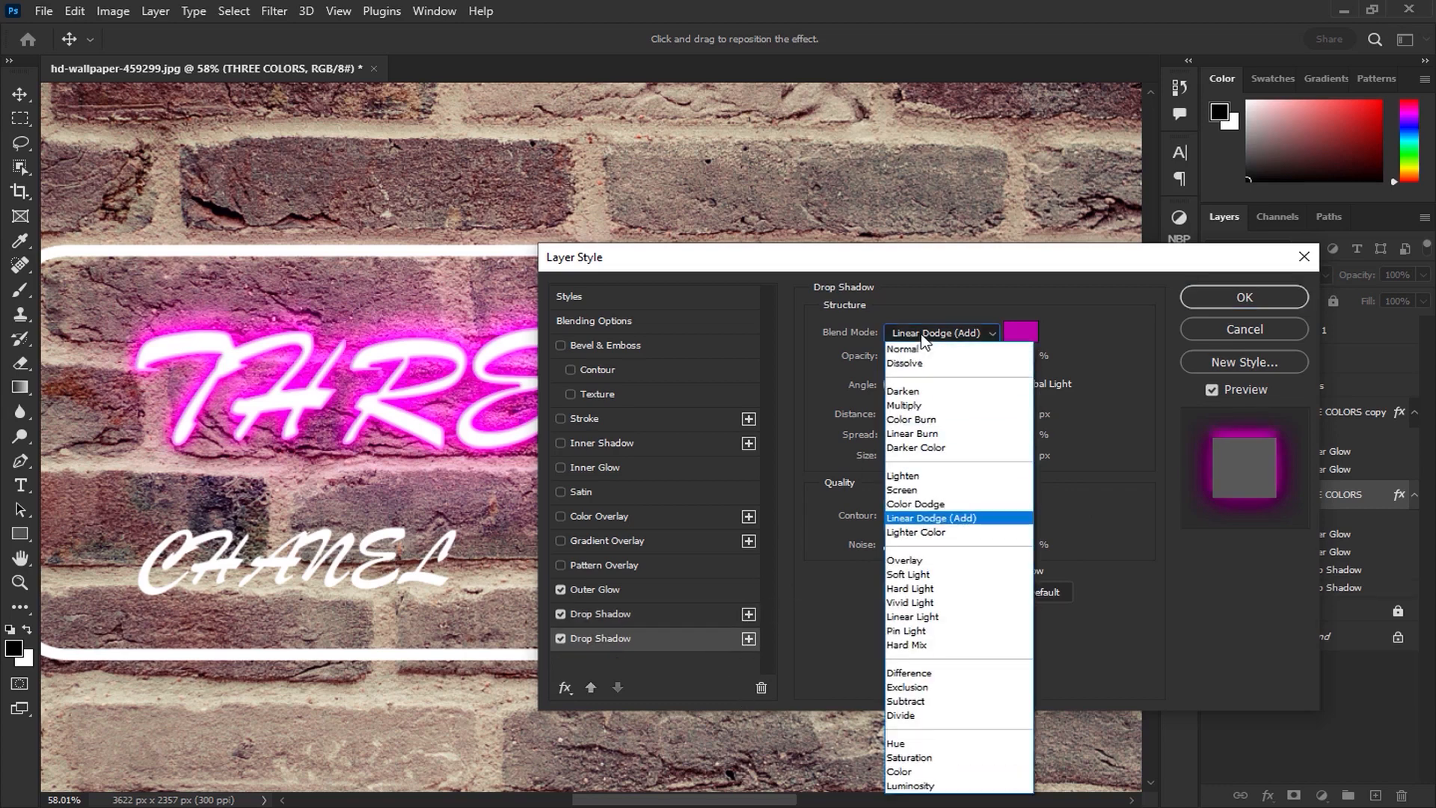
click(914, 401)
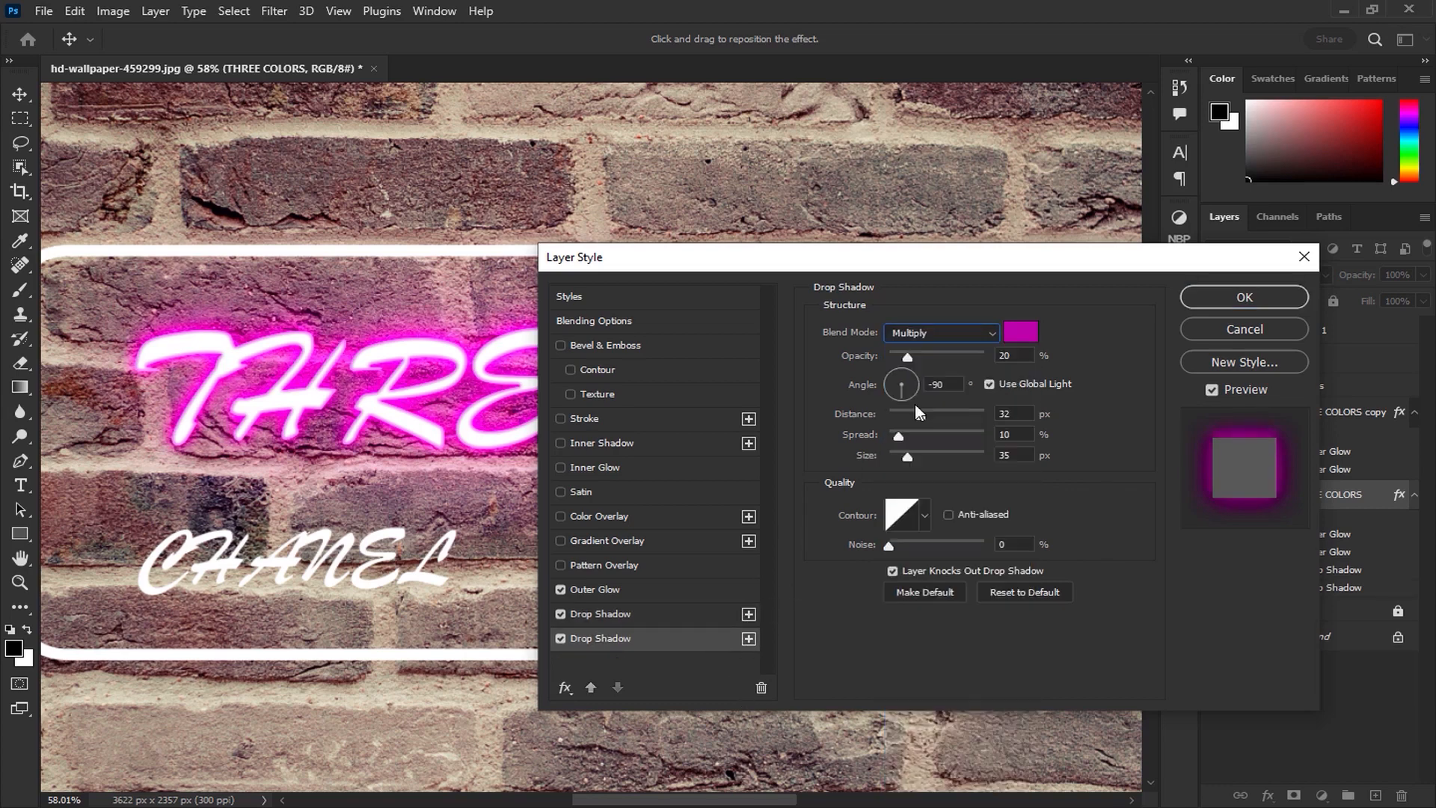
click(1022, 332)
click(1023, 305)
click(721, 403)
click(1145, 157)
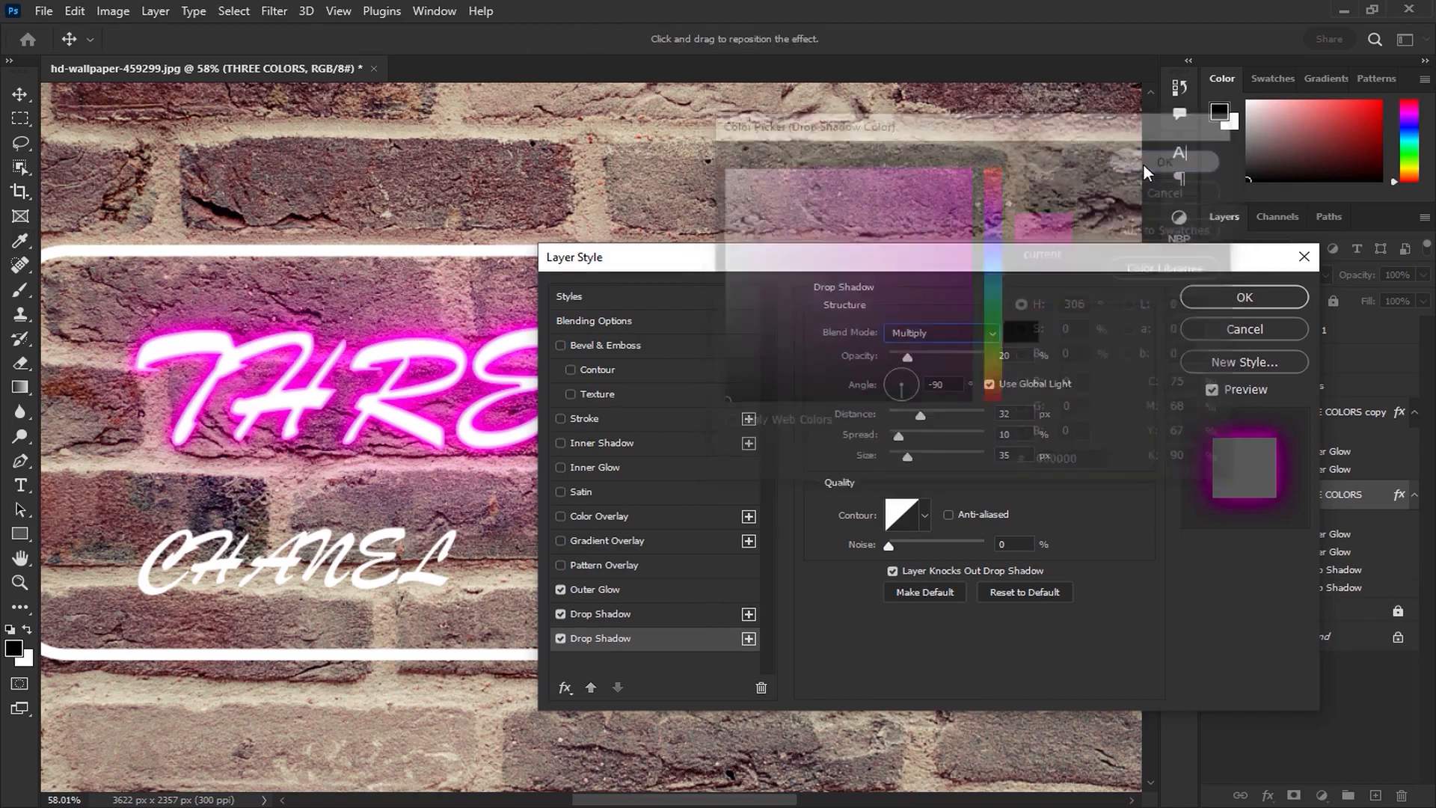
drag(935, 353, 929, 358)
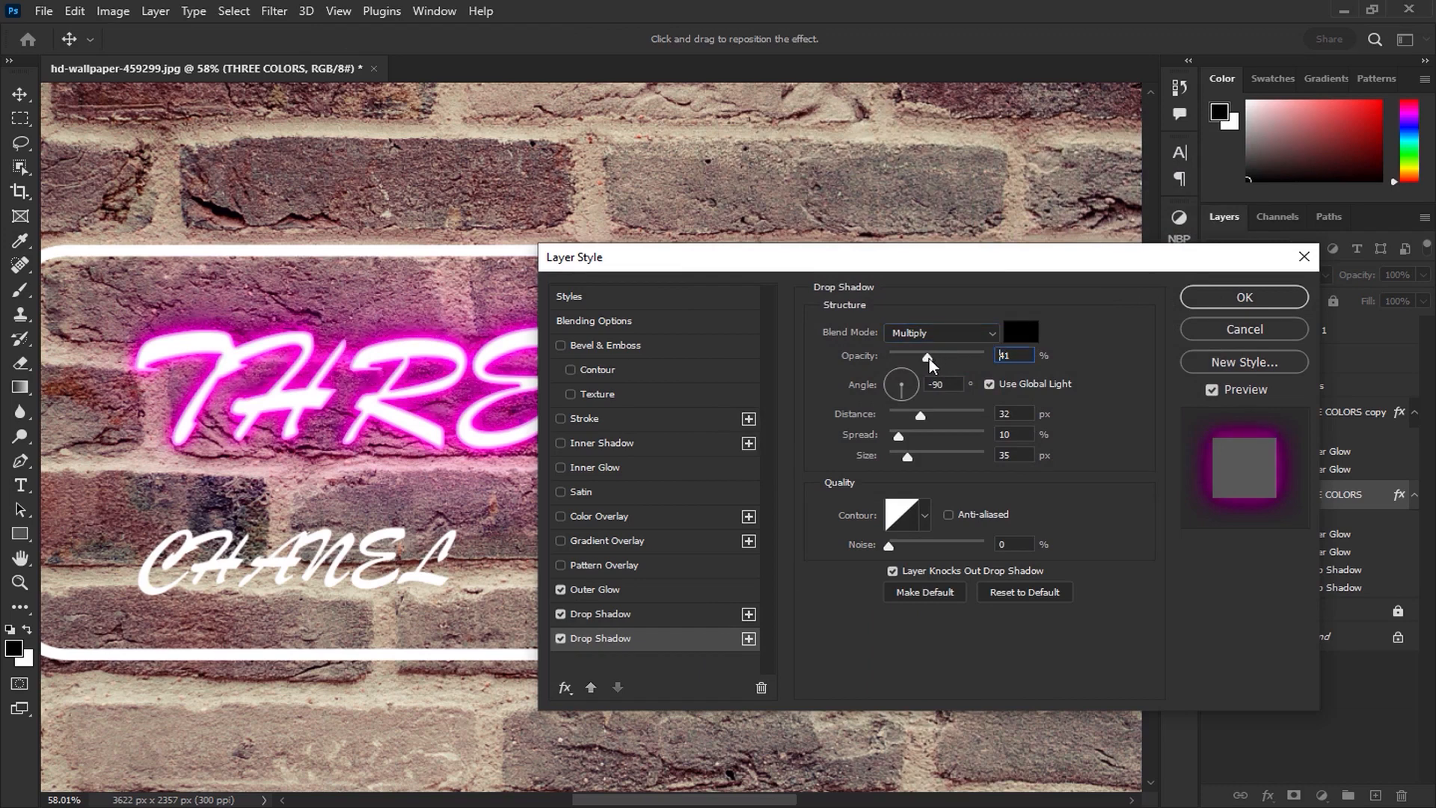
- Split the Underlying Layer's dark Blend If slider to 37 / 106 and apply the layer style
click(583, 320)
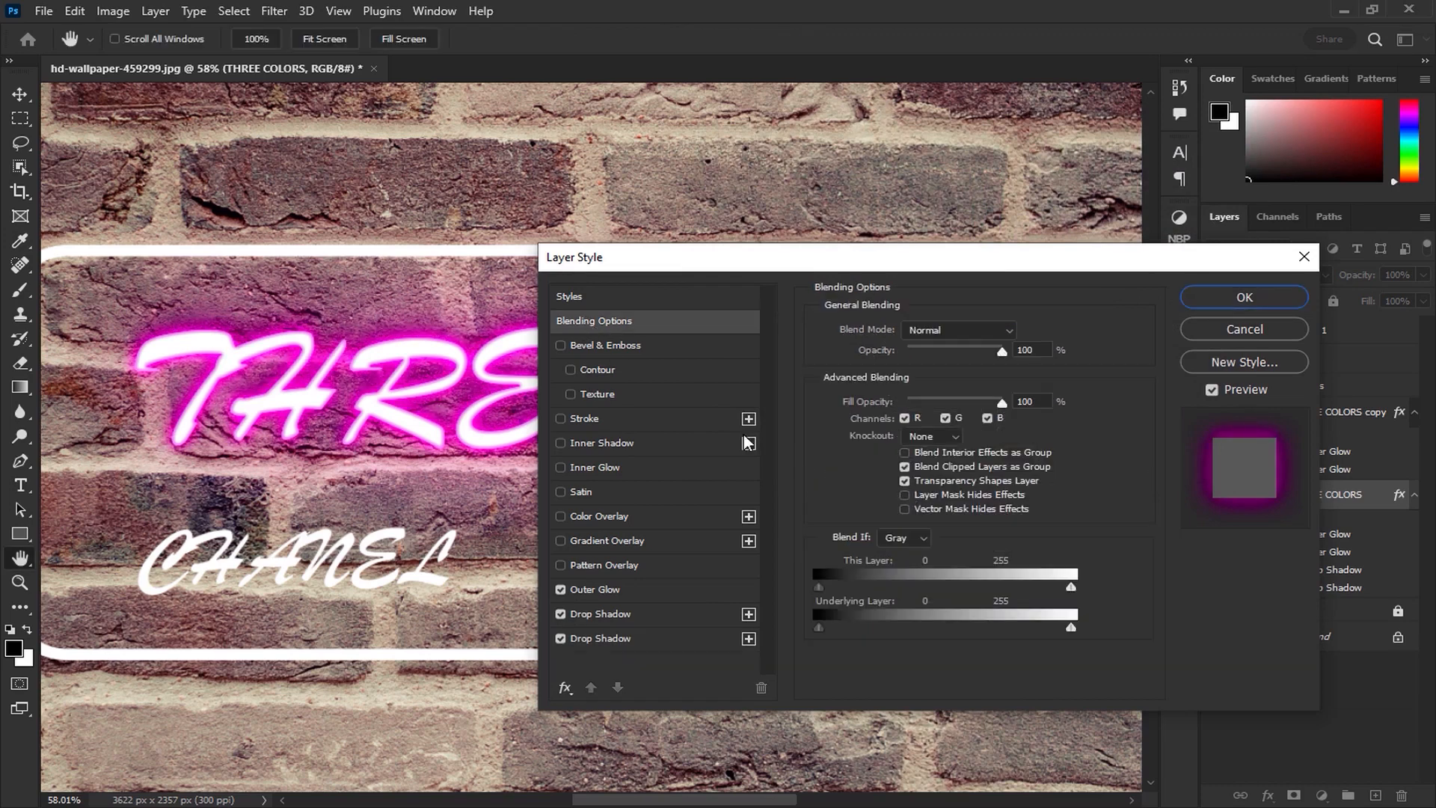
drag(882, 625, 908, 633)
drag(1008, 627, 949, 632)
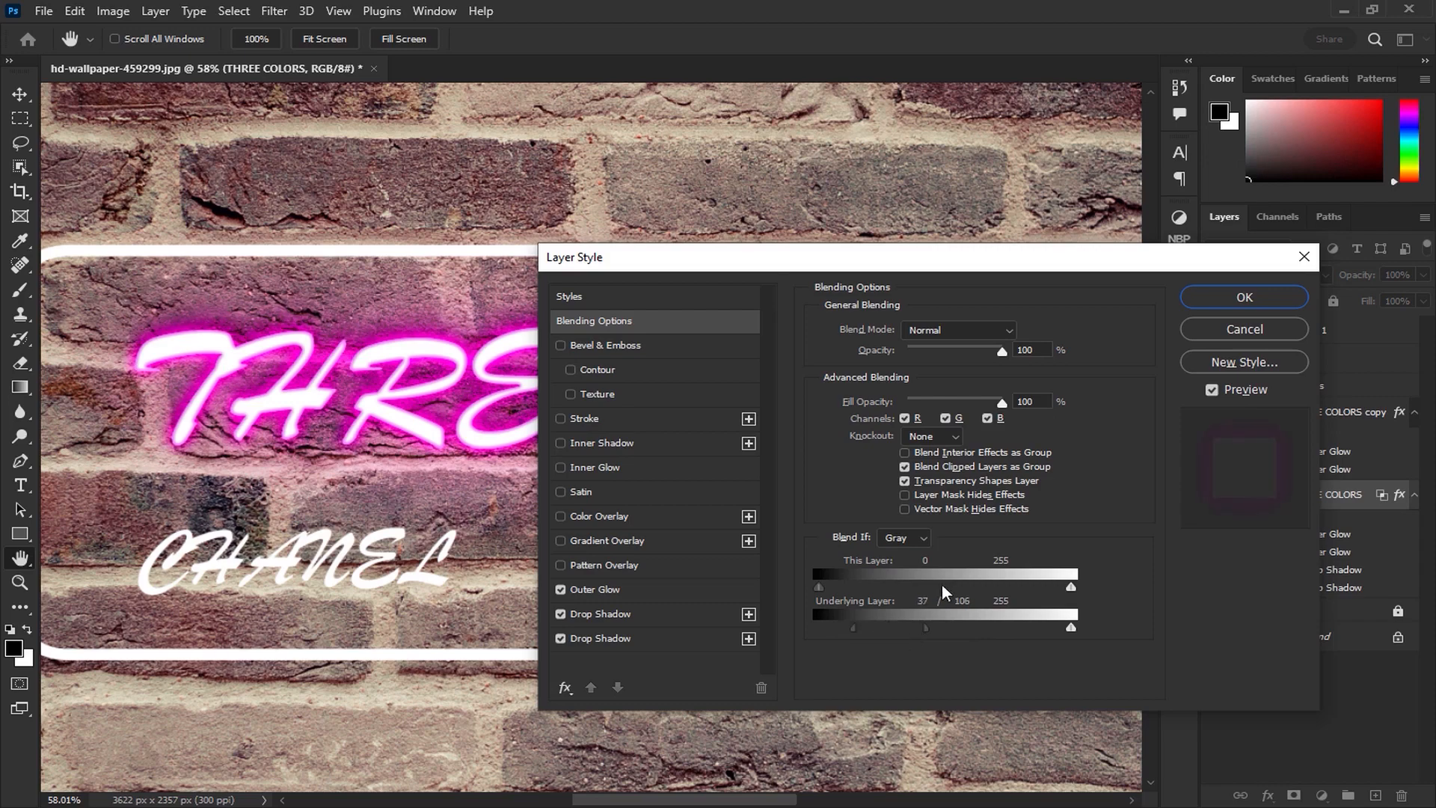
click(1258, 298)
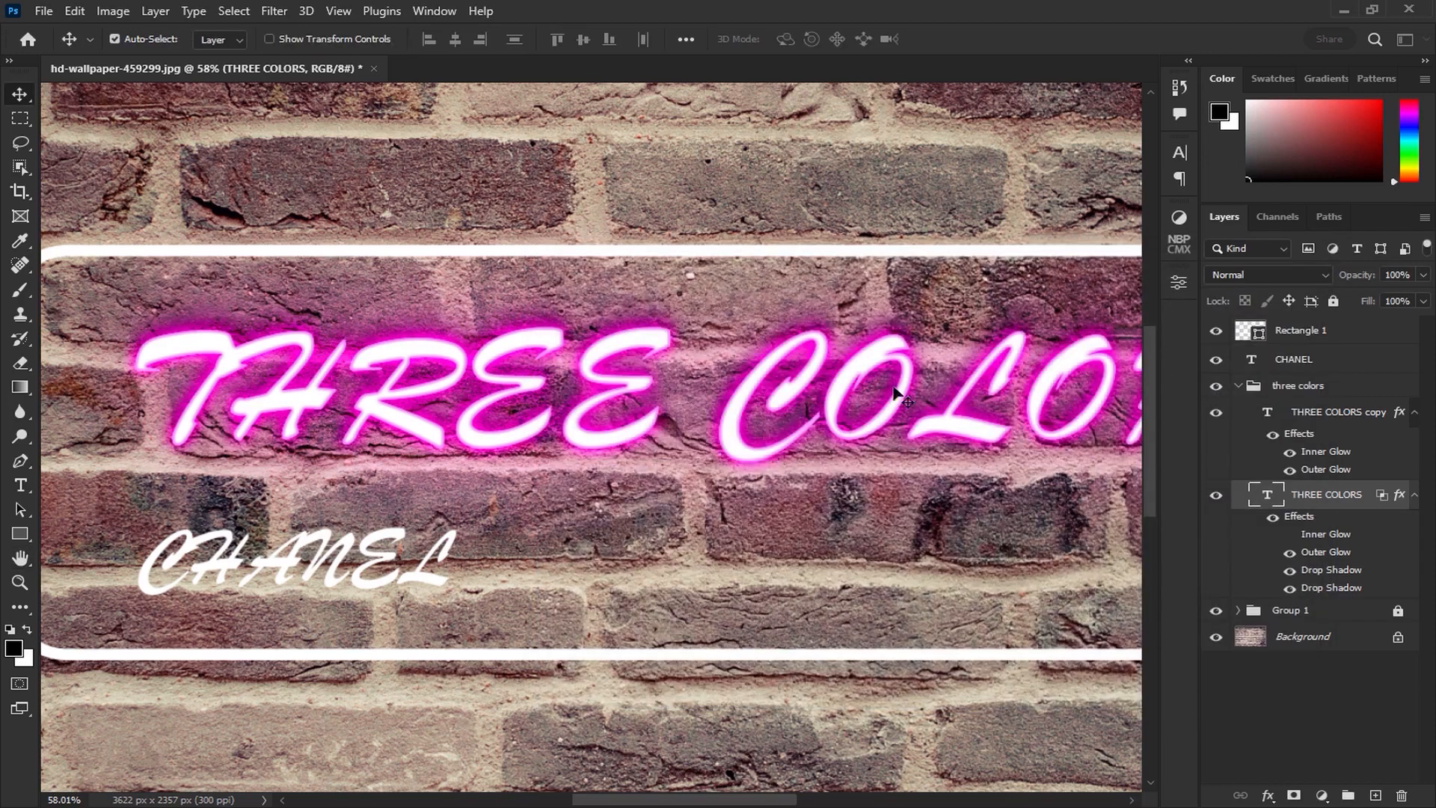
- Put the CHANEL text layer in its own group and name the group "chanel"
click(1283, 370)
key(ctrl+g)
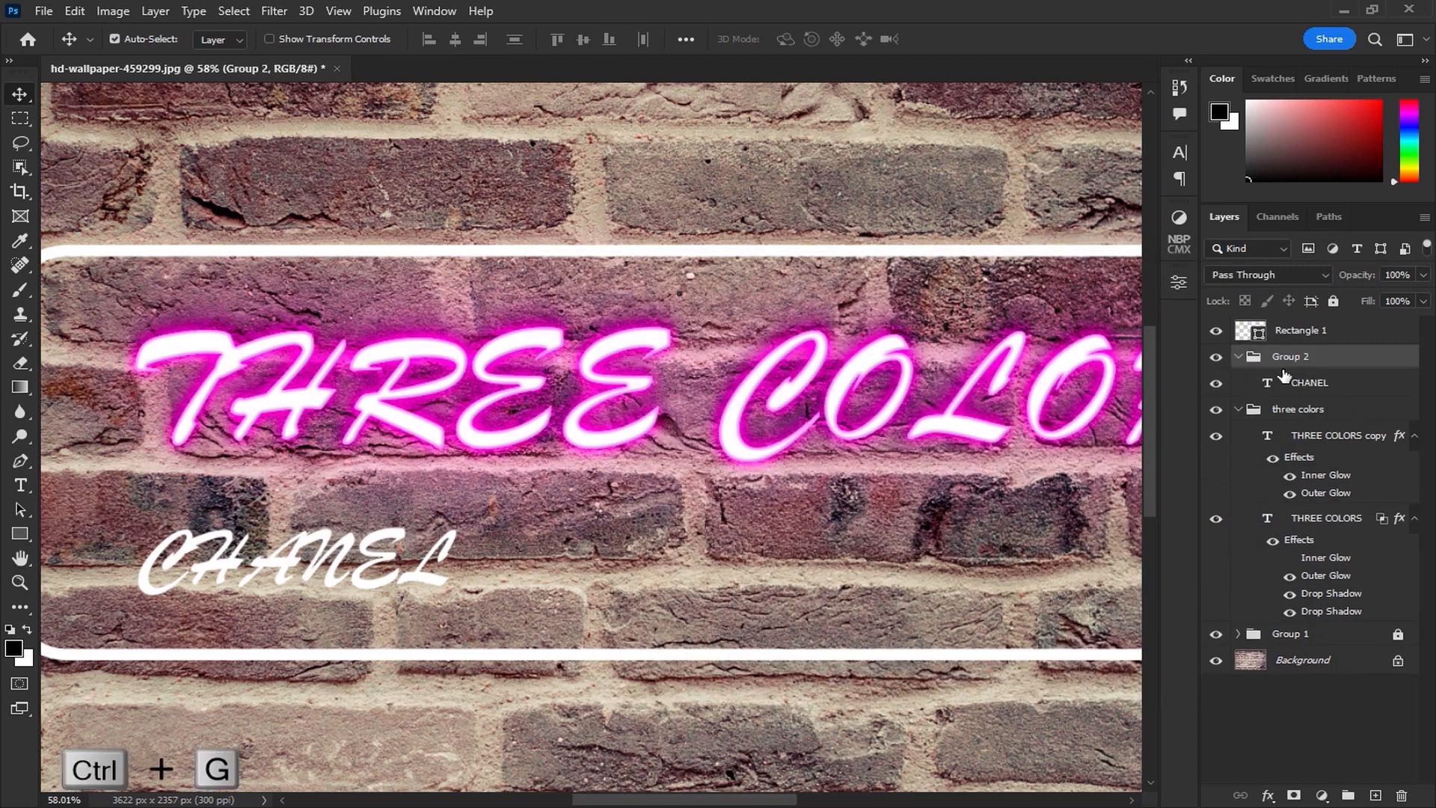
double_click(1285, 357)
text(chanel)
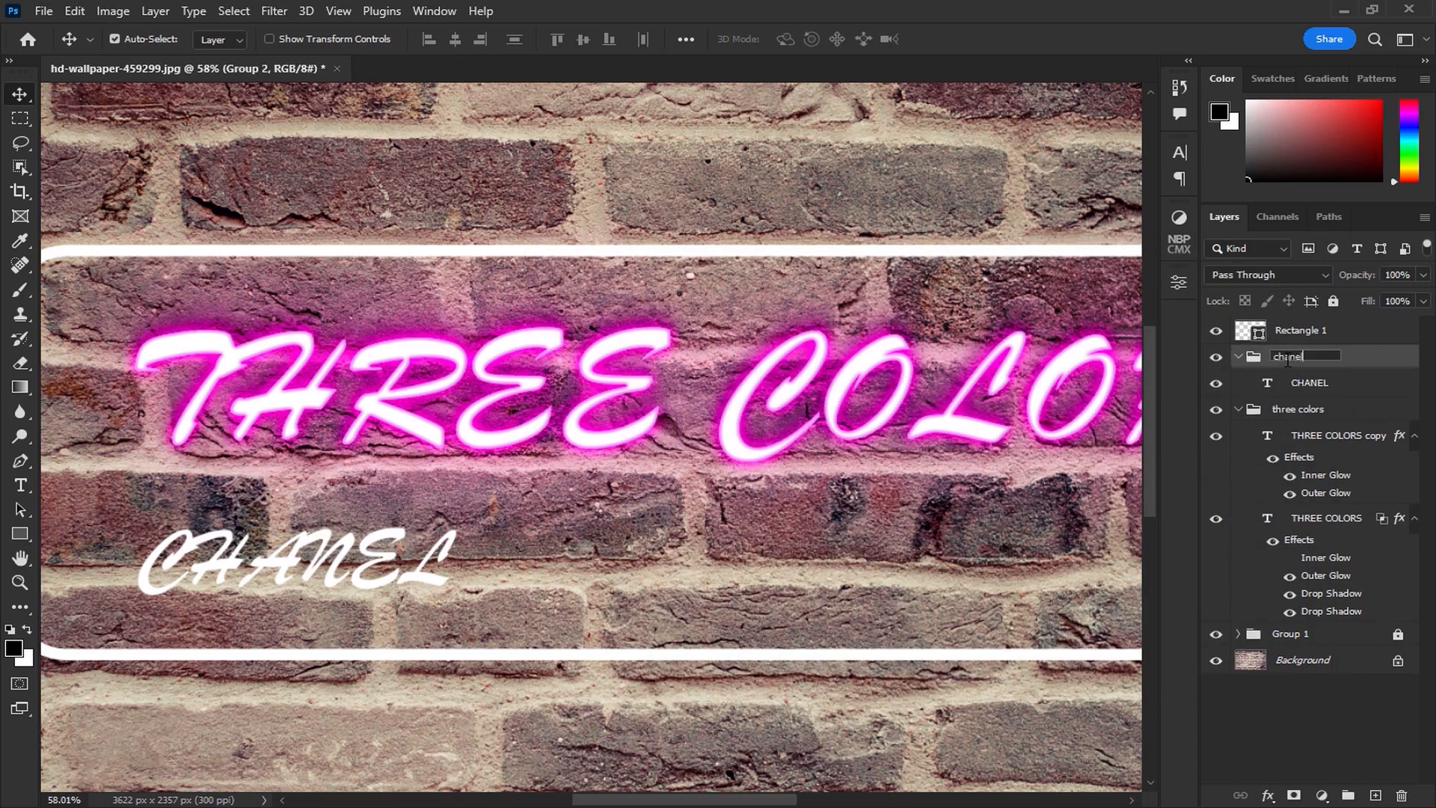
- Duplicate the CHANEL layer, then transfer the effects of THREE COLORS copy to CHANEL copy and those of THREE COLORS to CHANEL
click(1390, 395)
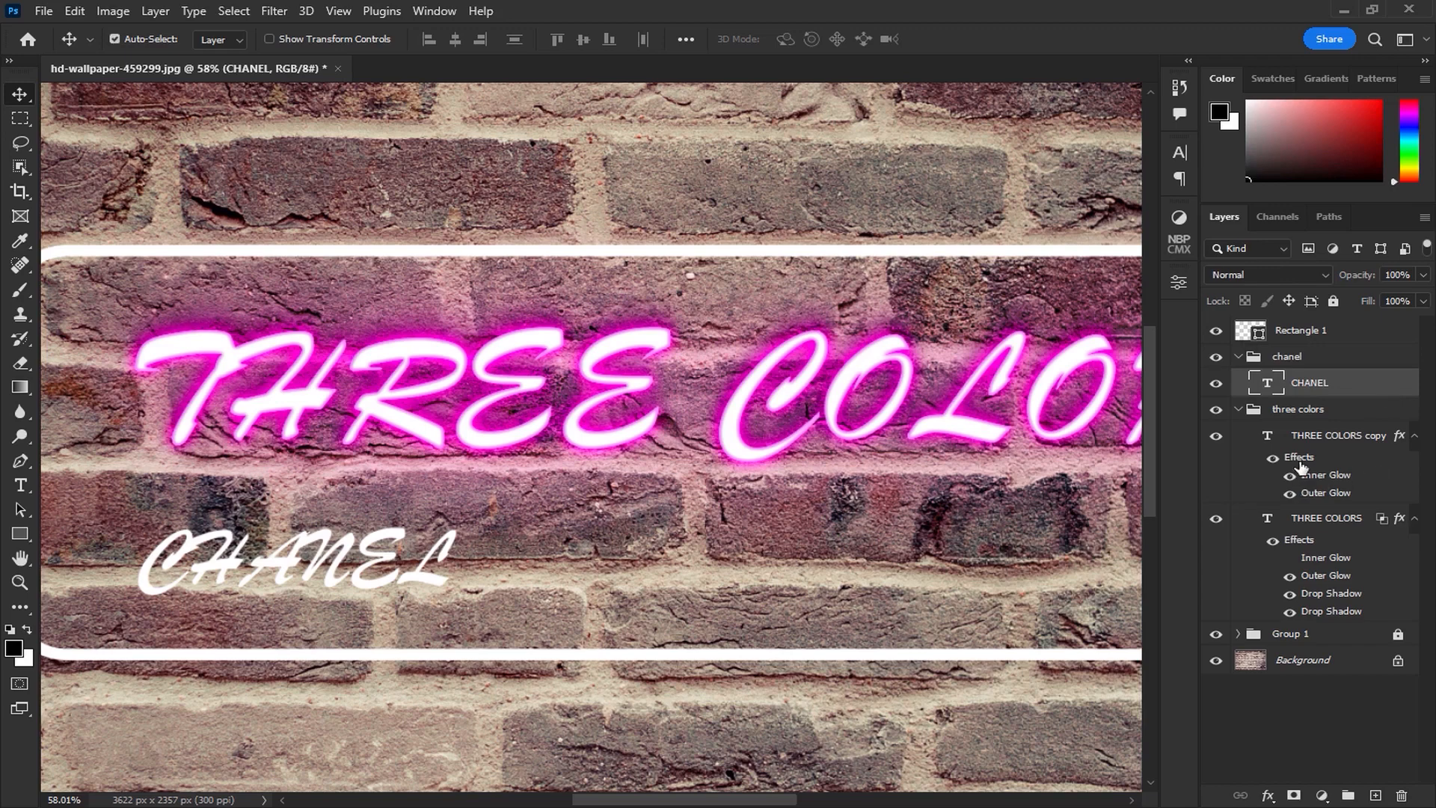
key(ctrl+j)
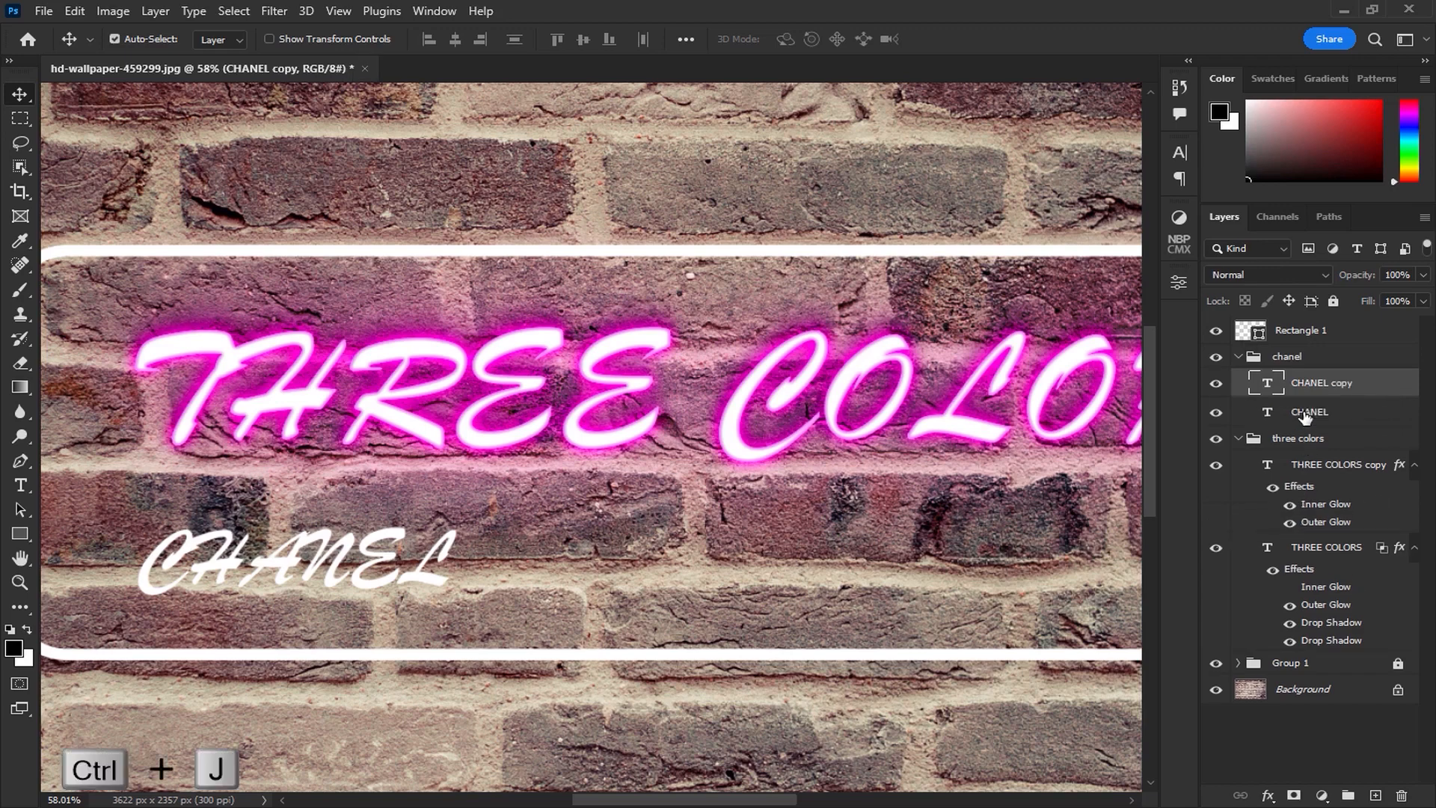
click(1300, 487)
drag(1300, 490, 1335, 382)
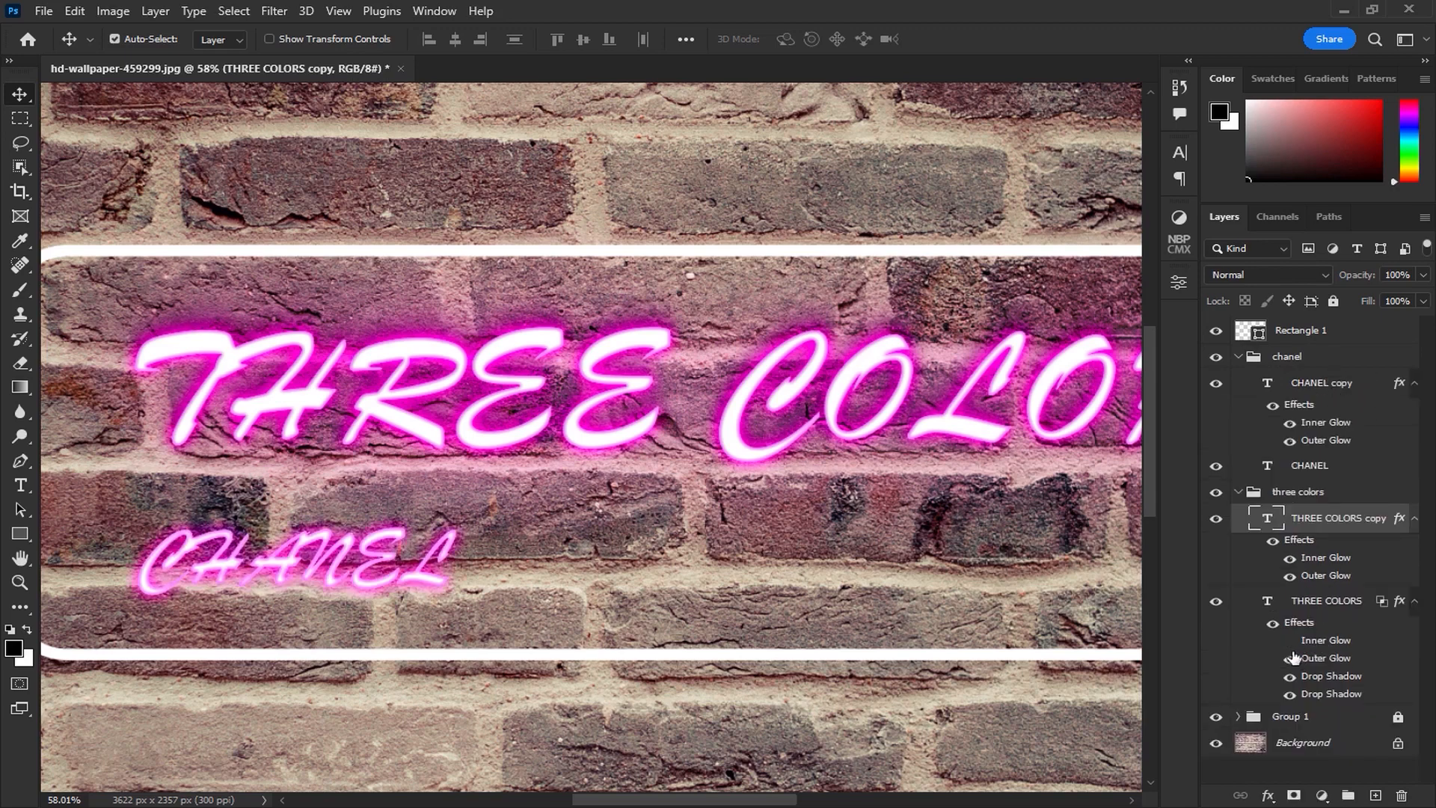
click(1299, 626)
drag(1298, 625, 1311, 483)
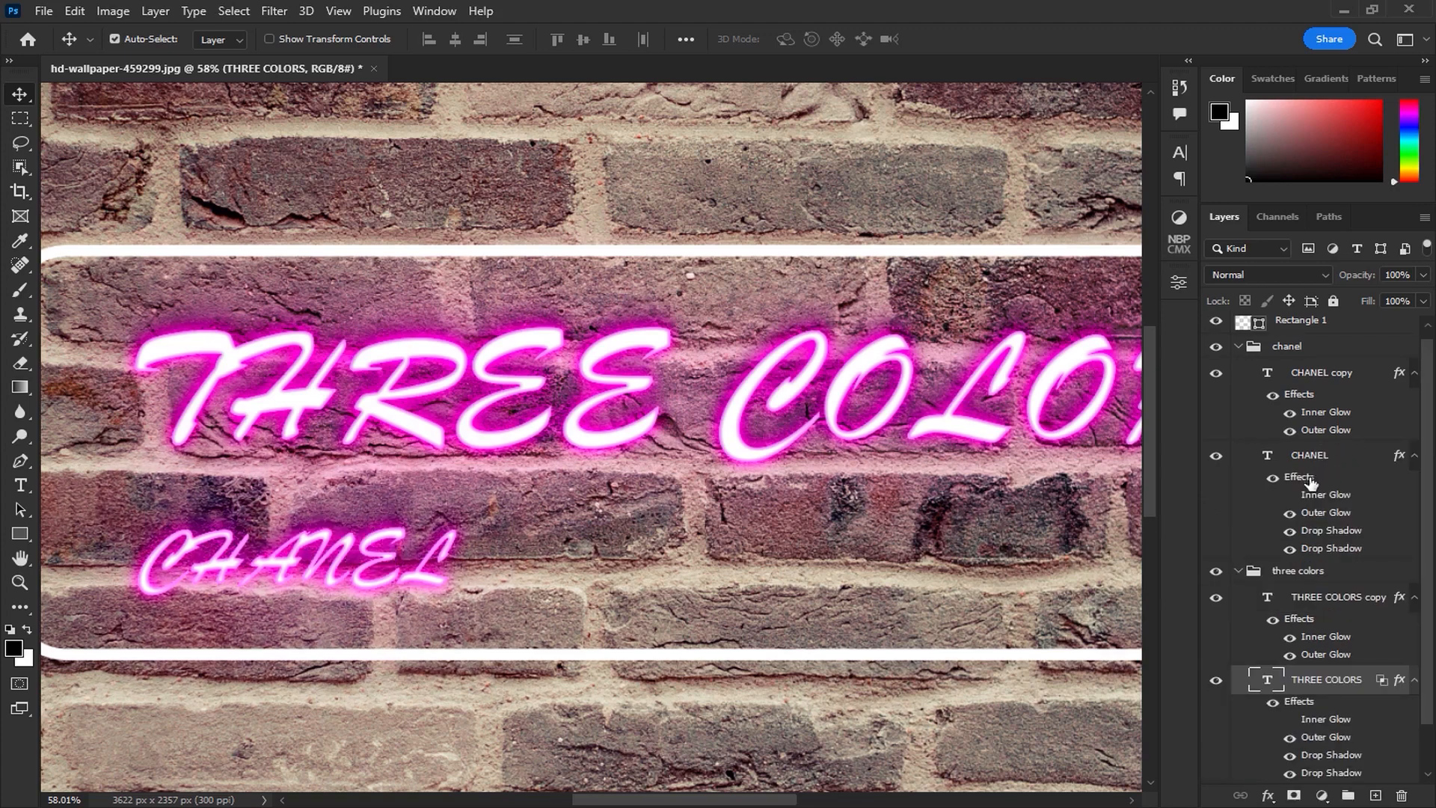
- Collapse the three colors group, place Rectangle 1 in a new group and duplicate the rectangle layer
click(1238, 573)
click(1325, 340)
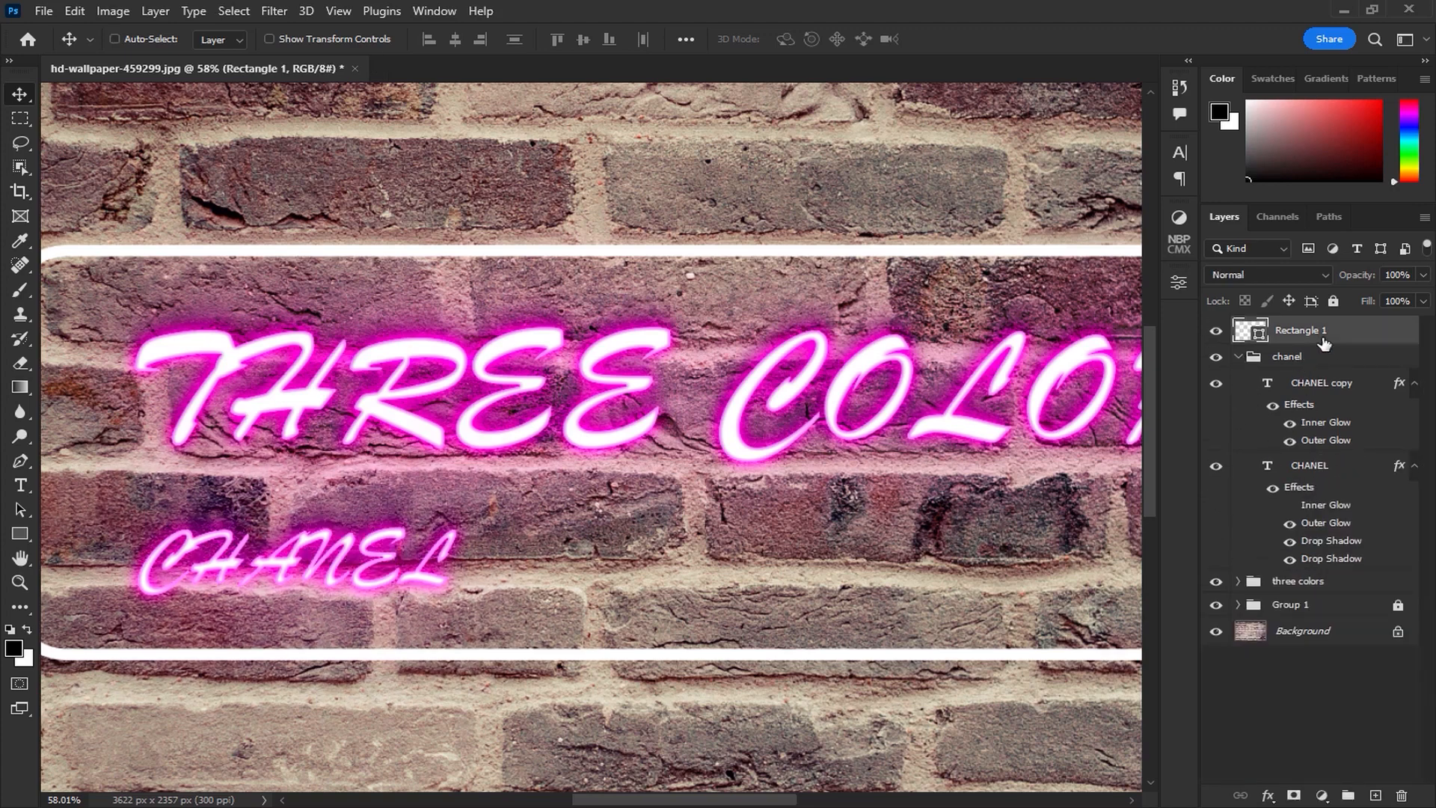
key(ctrl+g)
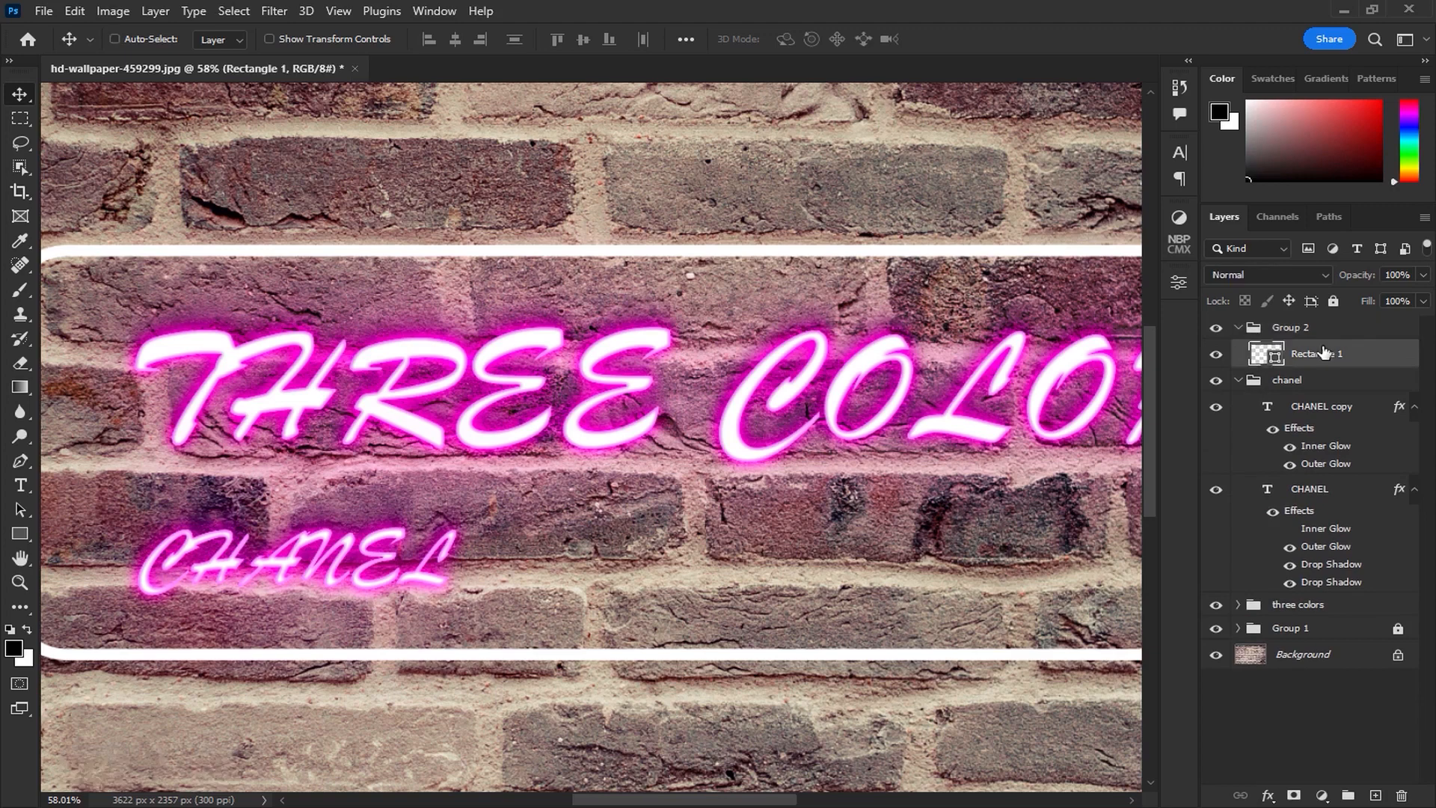
key(ctrl+j)
- Transfer the CHANEL layer's effects to Rectangle 1 and the CHANEL copy layer's effects to Rectangle 1 copy
click(1298, 542)
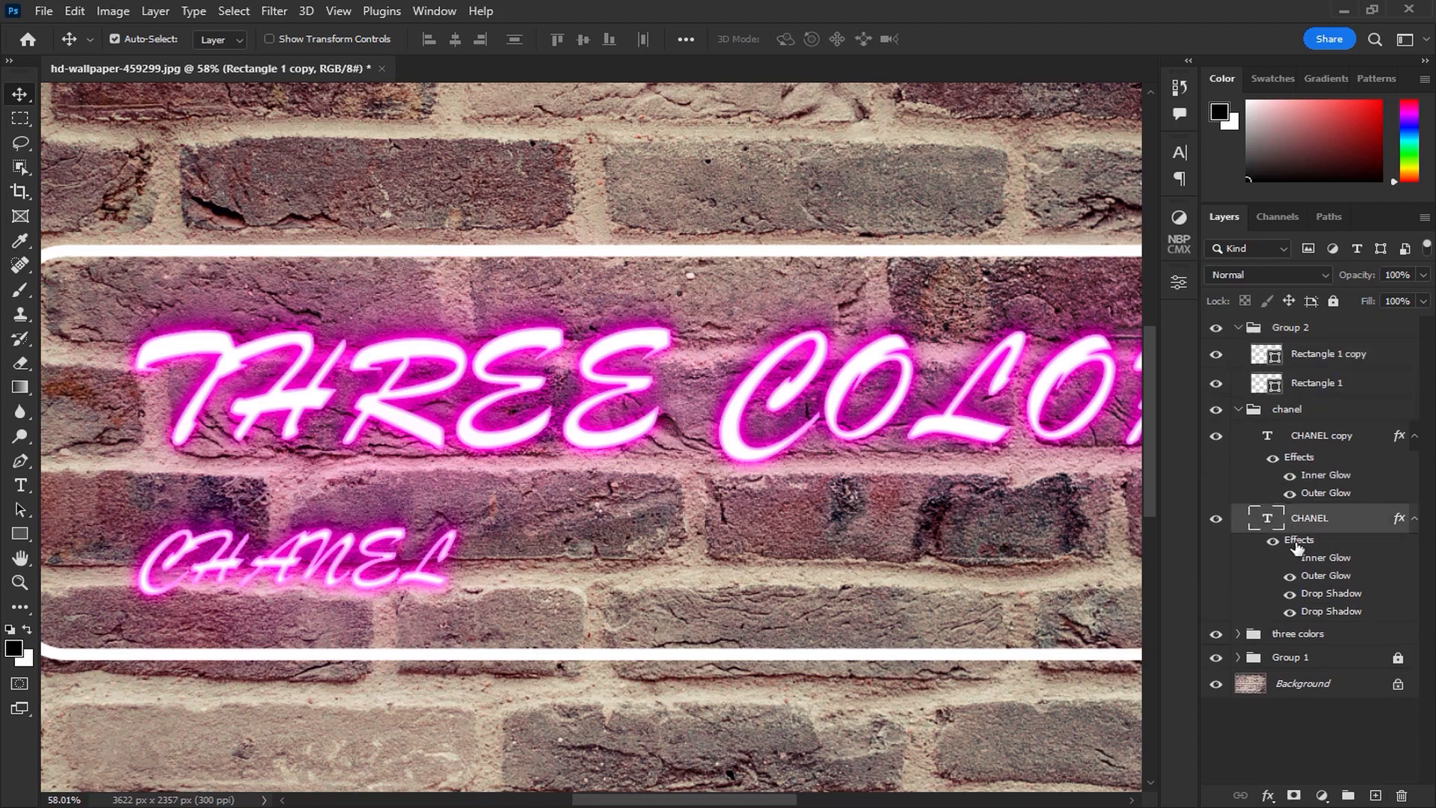
drag(1297, 546, 1324, 386)
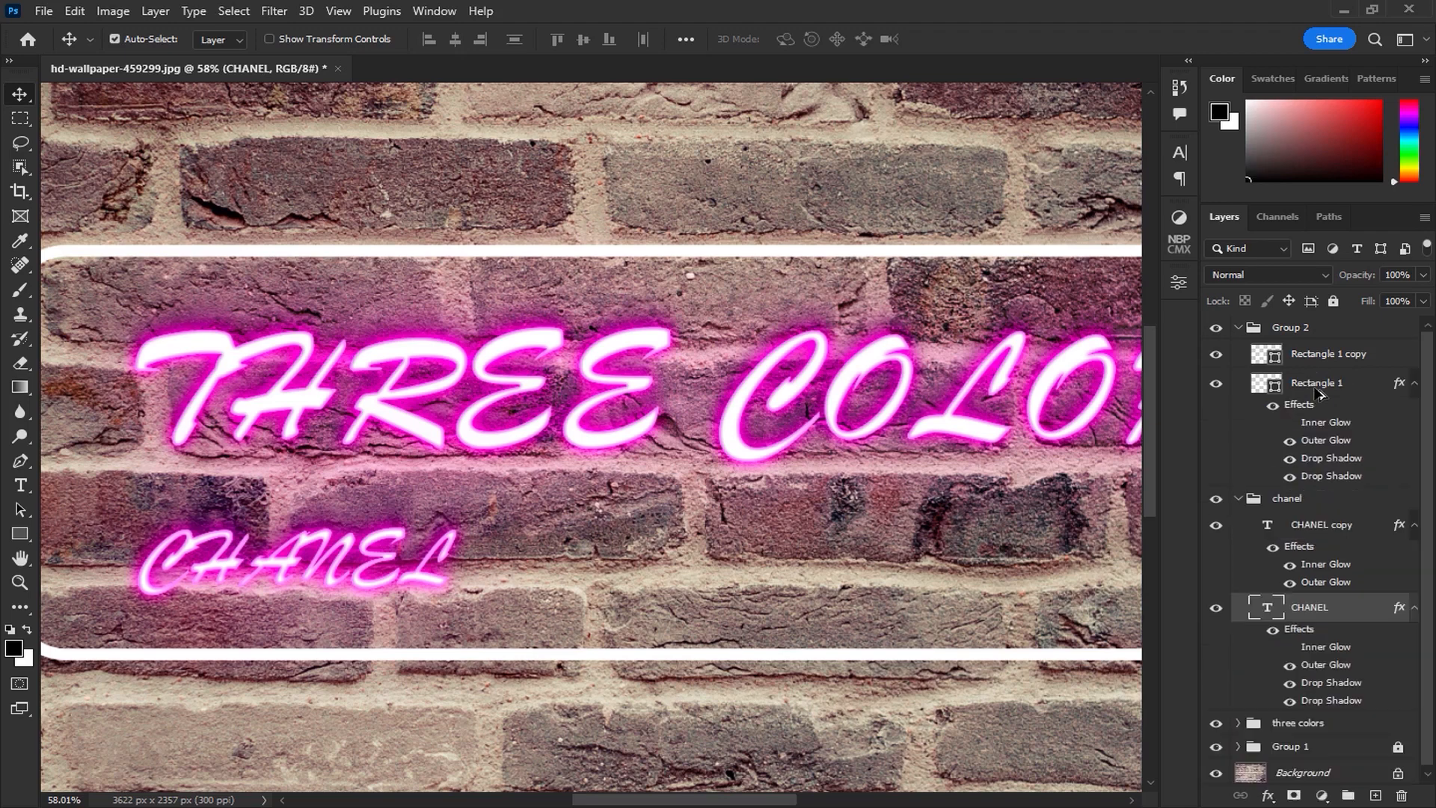
click(1305, 552)
drag(1305, 551, 1339, 355)
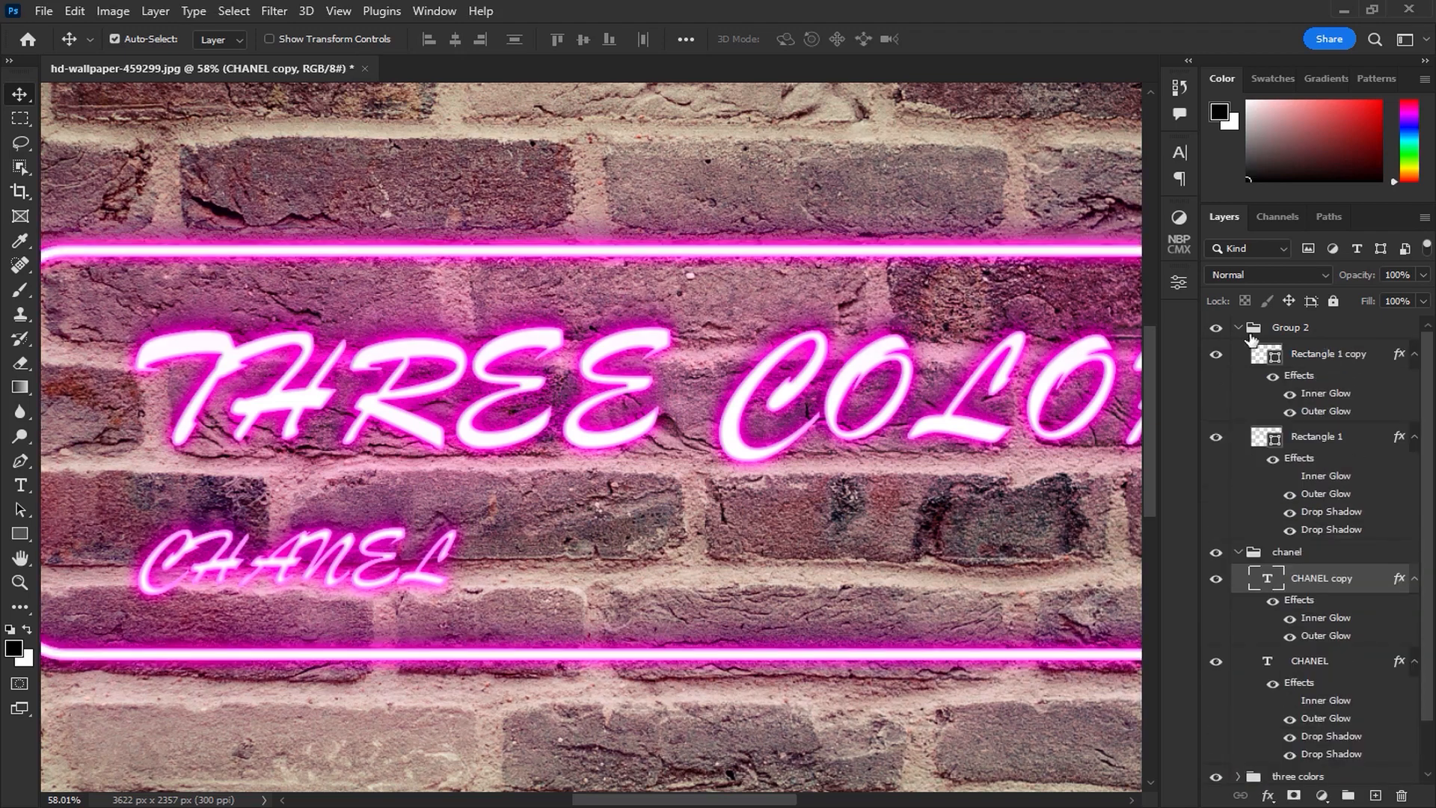
- Collapse the open layer groups and delete the locked Group 1 above the background
click(1240, 329)
click(1240, 352)
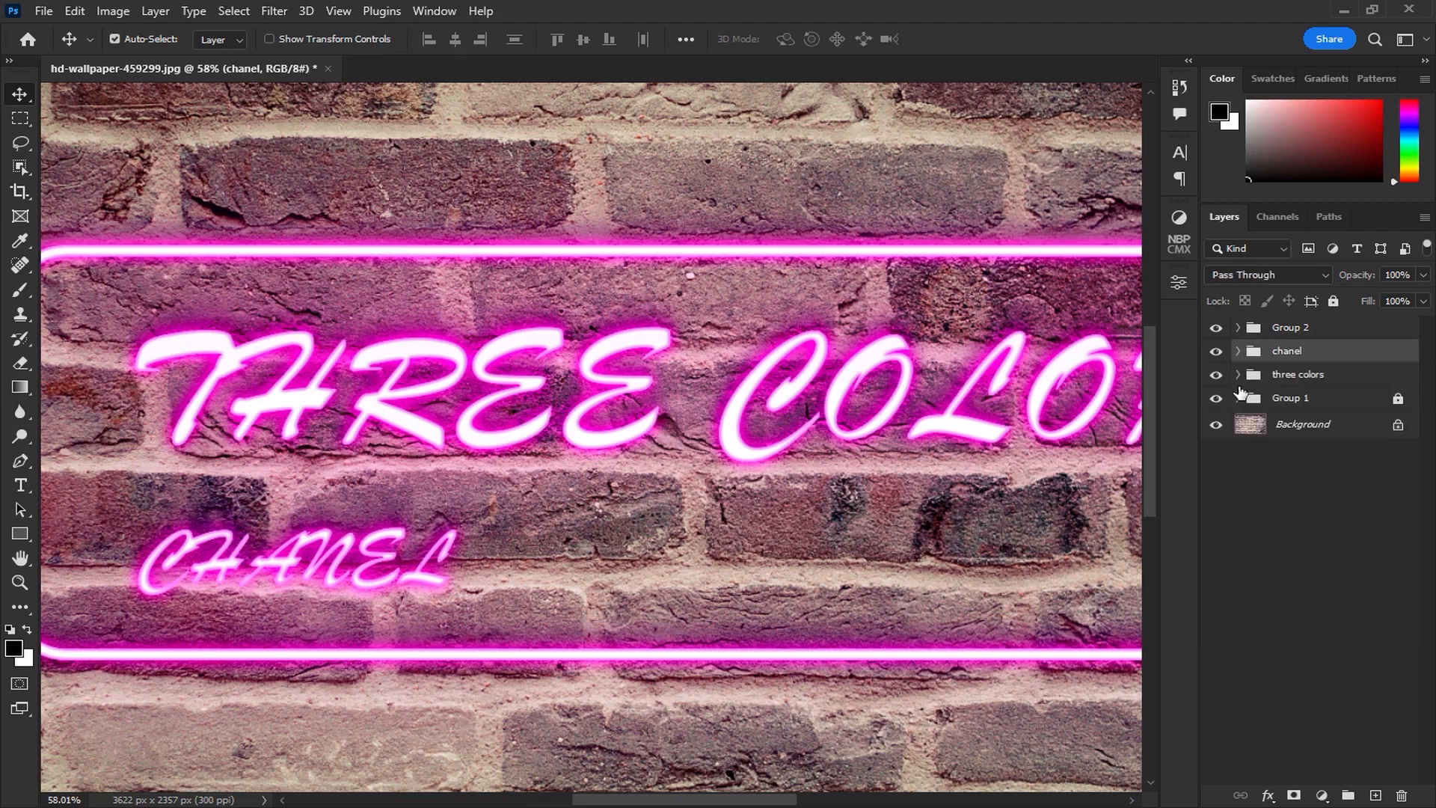
key(ctrl+0)
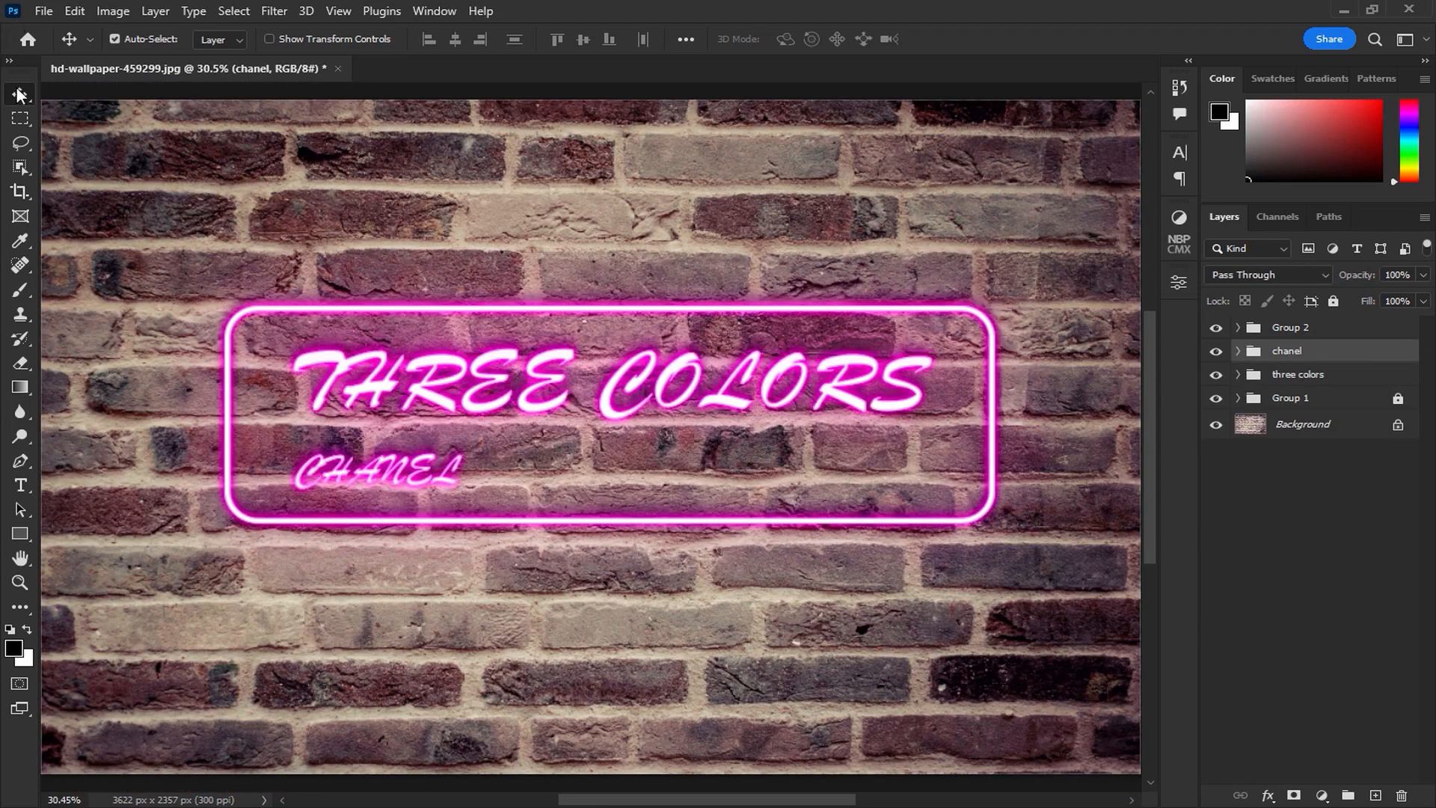
click(1325, 405)
key(Delete)
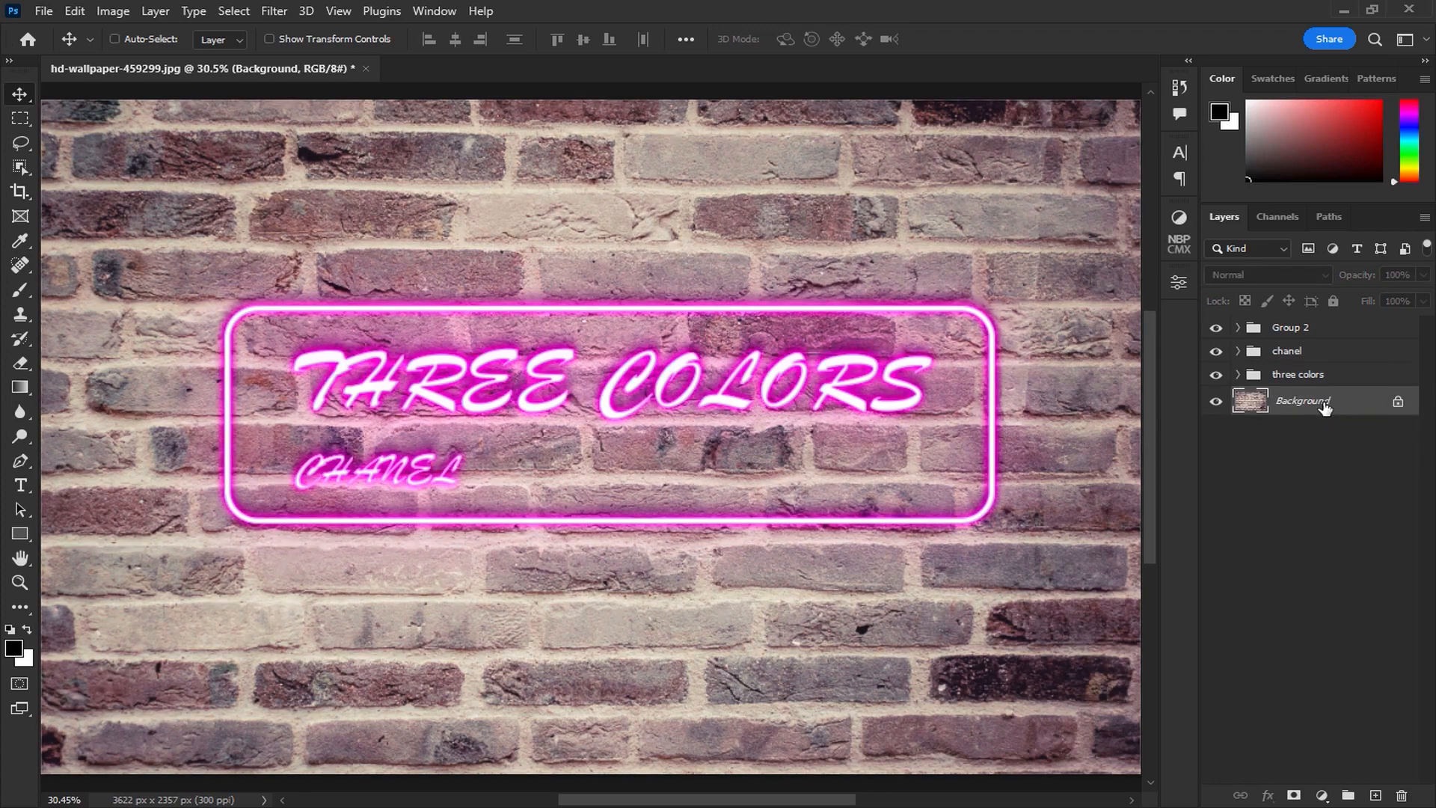
- Duplicate the Background layer and convert the copy for smart filters
key(ctrl+j)
click(274, 11)
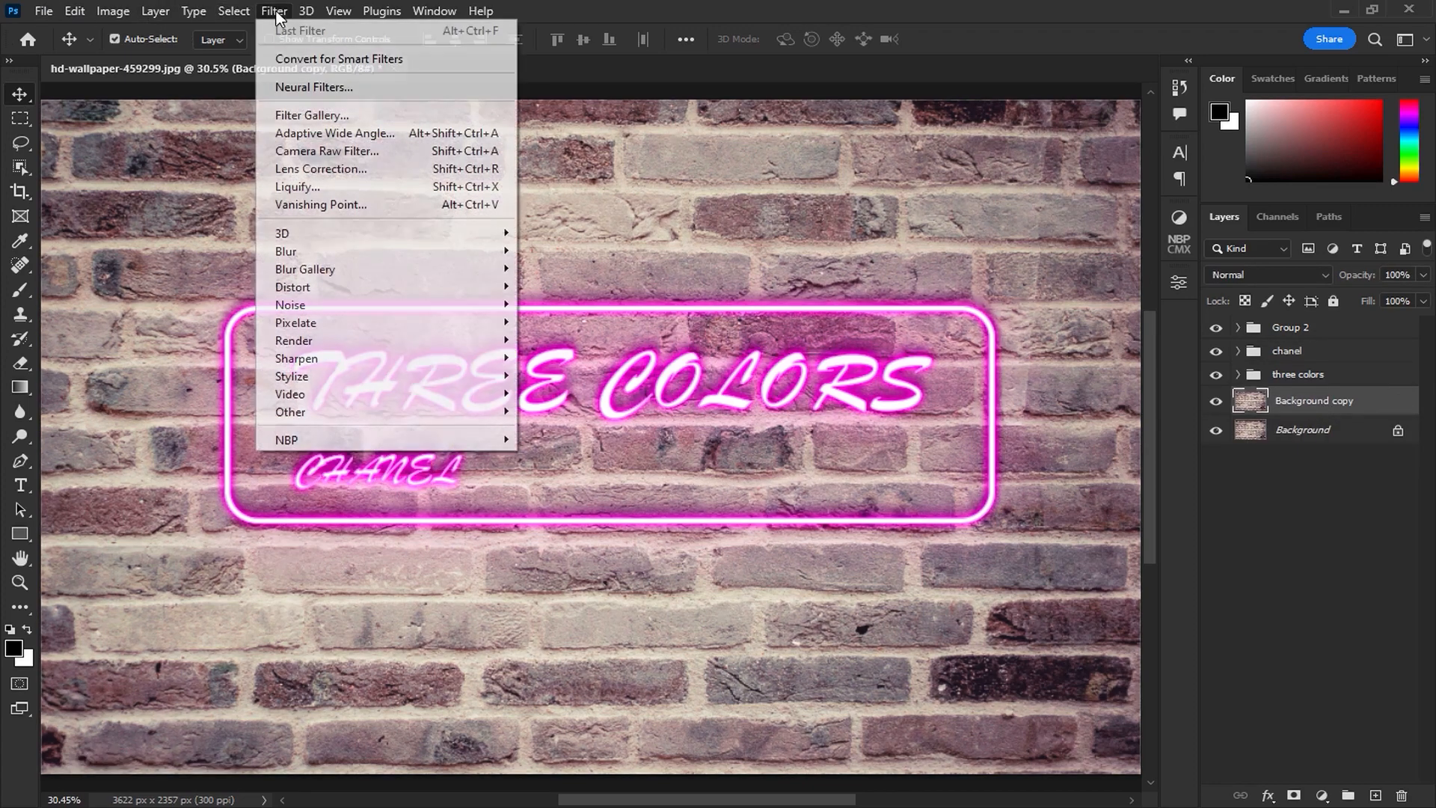
click(275, 11)
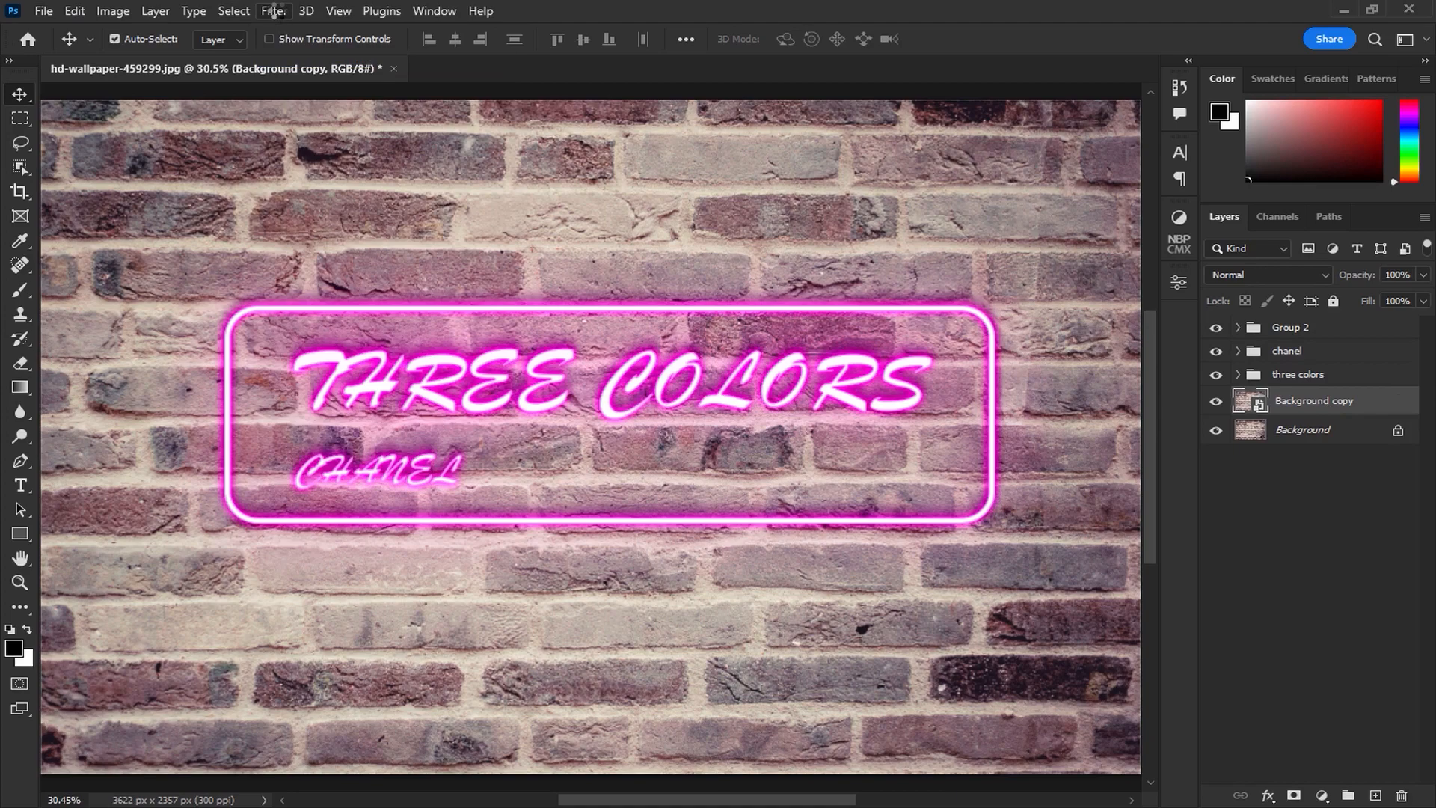
- Start the Camera Raw Filter on the background copy and apply the CN16 preset
click(274, 11)
click(330, 152)
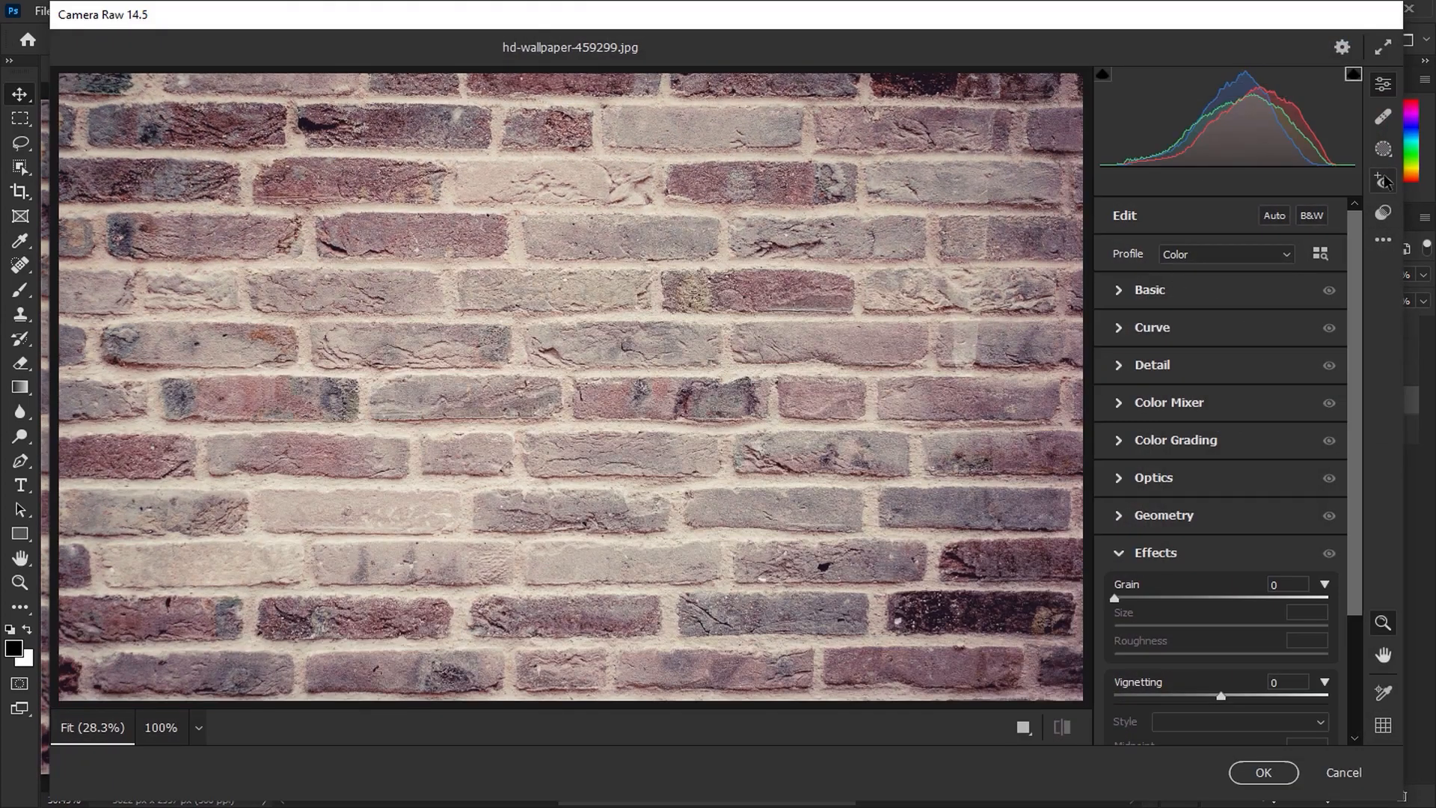
click(1383, 212)
scroll(1201, 434, down, 5)
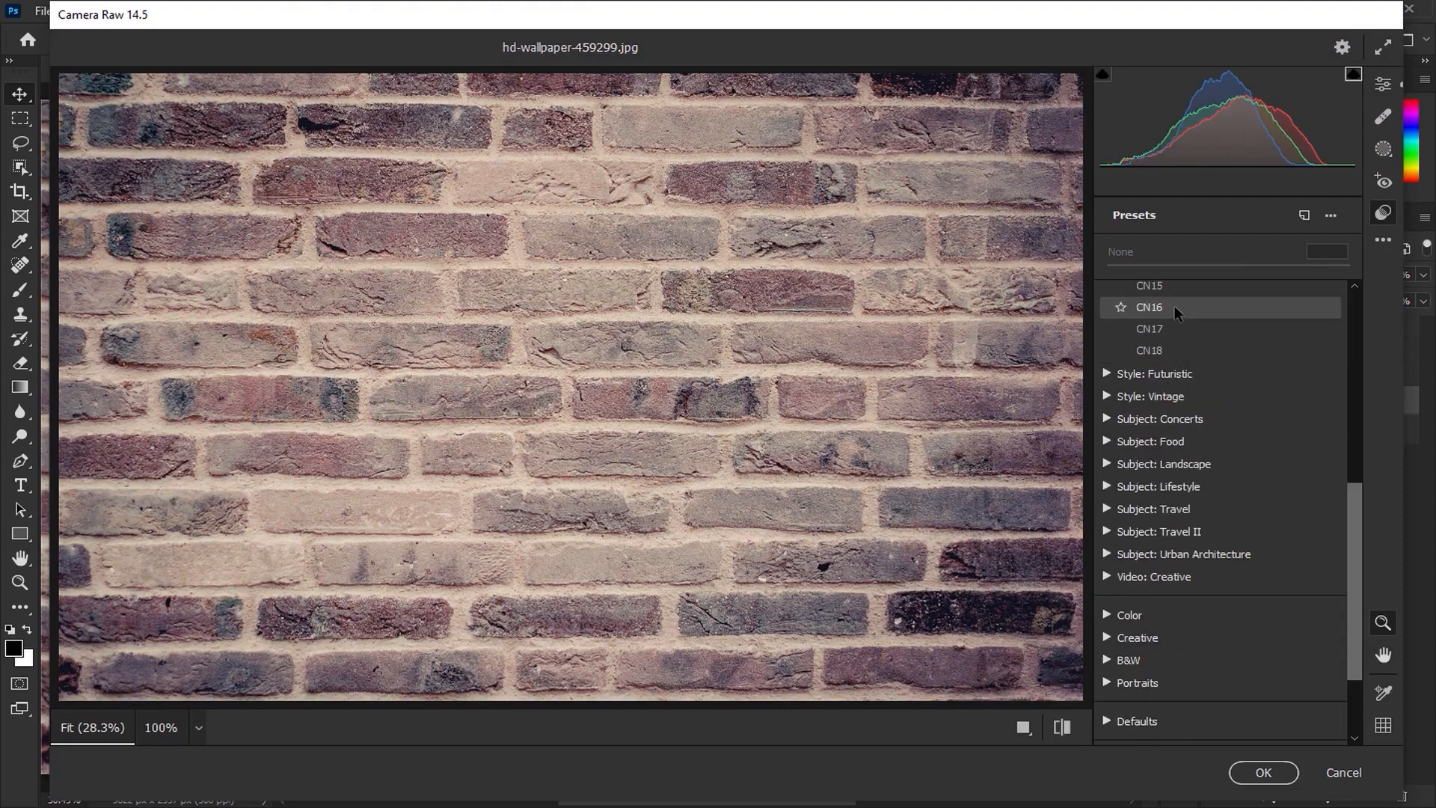
click(1175, 307)
- Set the wall's exposure to -0.85, contrast +7, highlights +12, shadows +10, whites -6 and blacks +7
click(1383, 83)
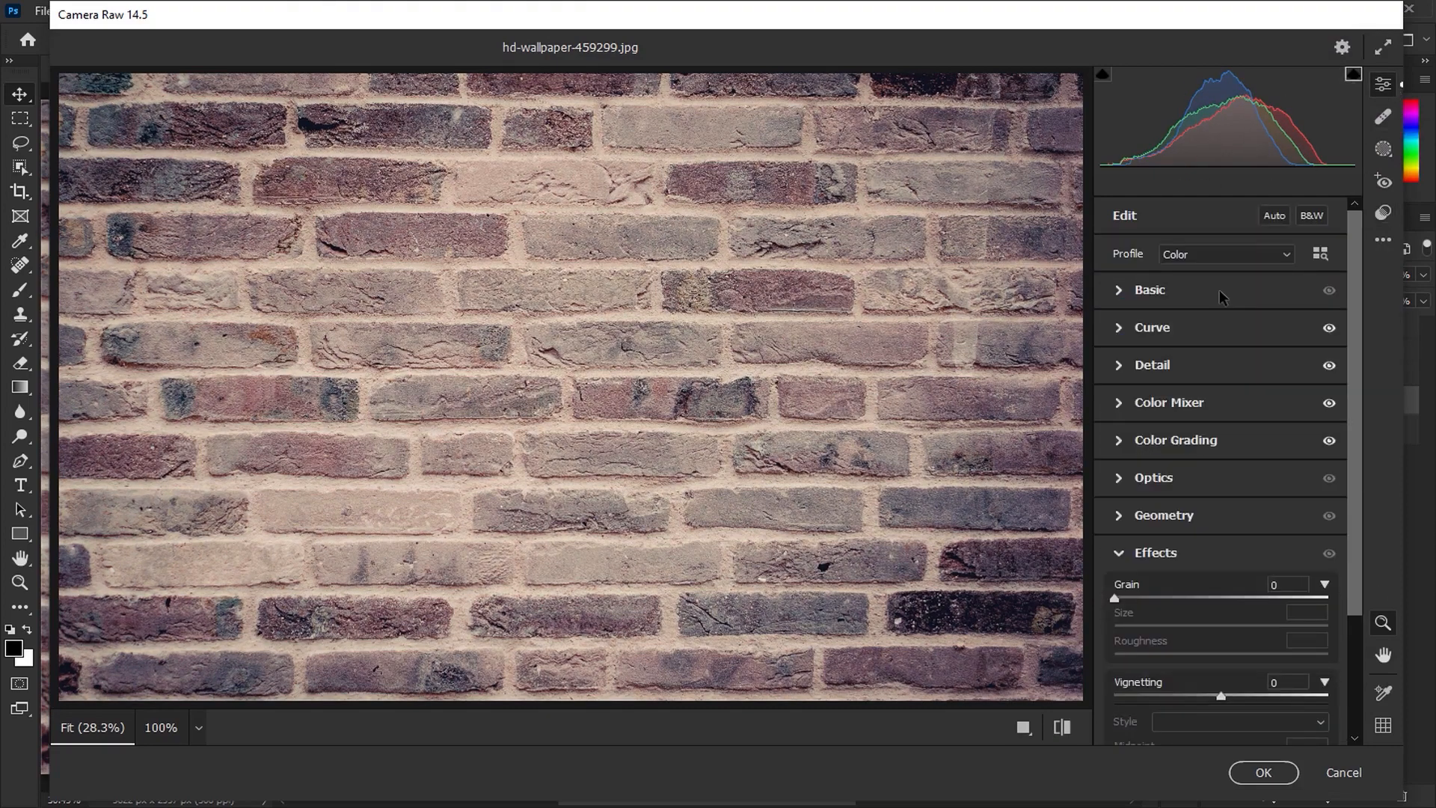
drag(1222, 388, 1203, 387)
scroll(1200, 401, up, 7)
drag(1220, 442, 1245, 576)
- Set texture, clarity and dehaze to +15 each, vibrance to -4 and saturation to -19
click(1313, 561)
text(15)
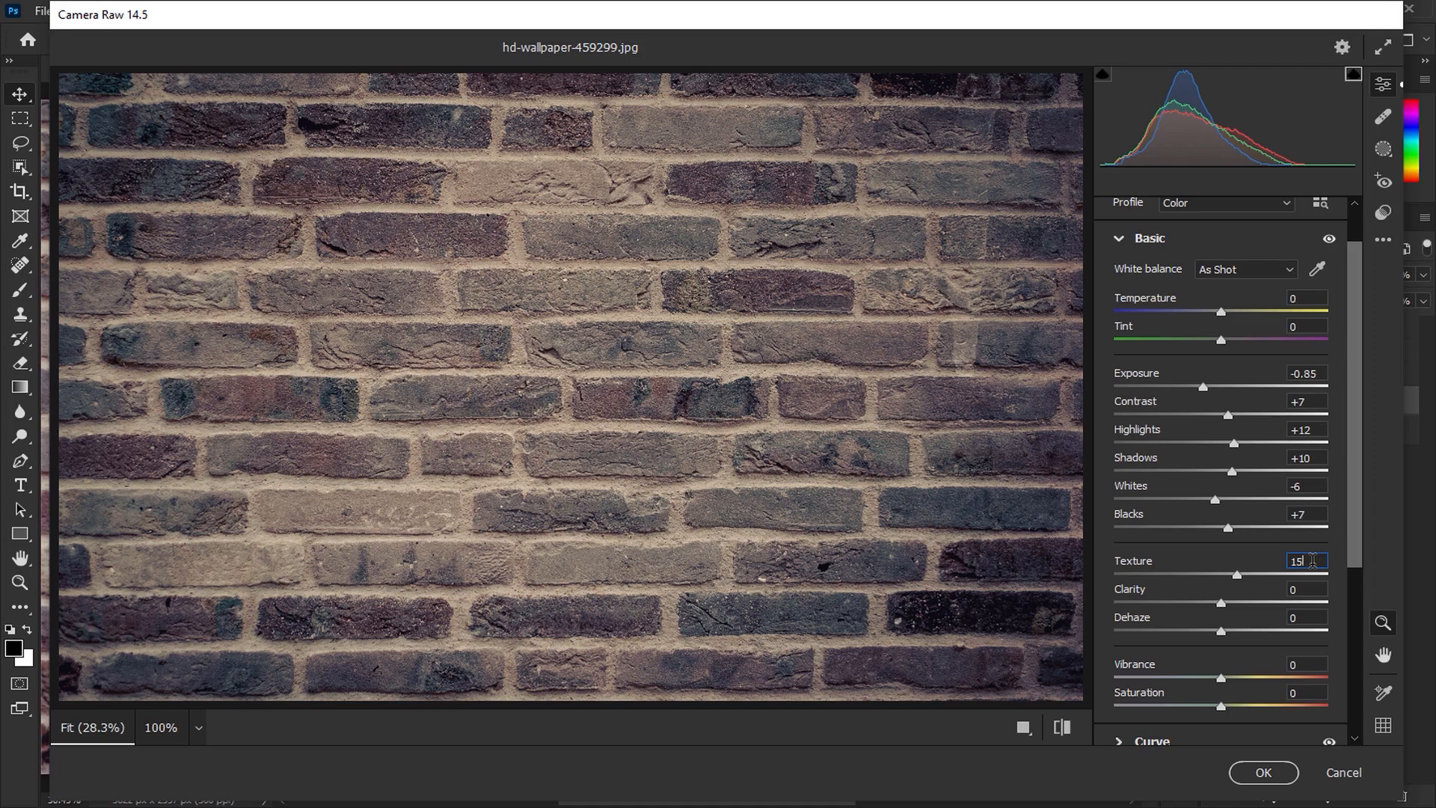
key(Tab)
text(15)
key(Tab)
text(15)
drag(1222, 707, 1201, 712)
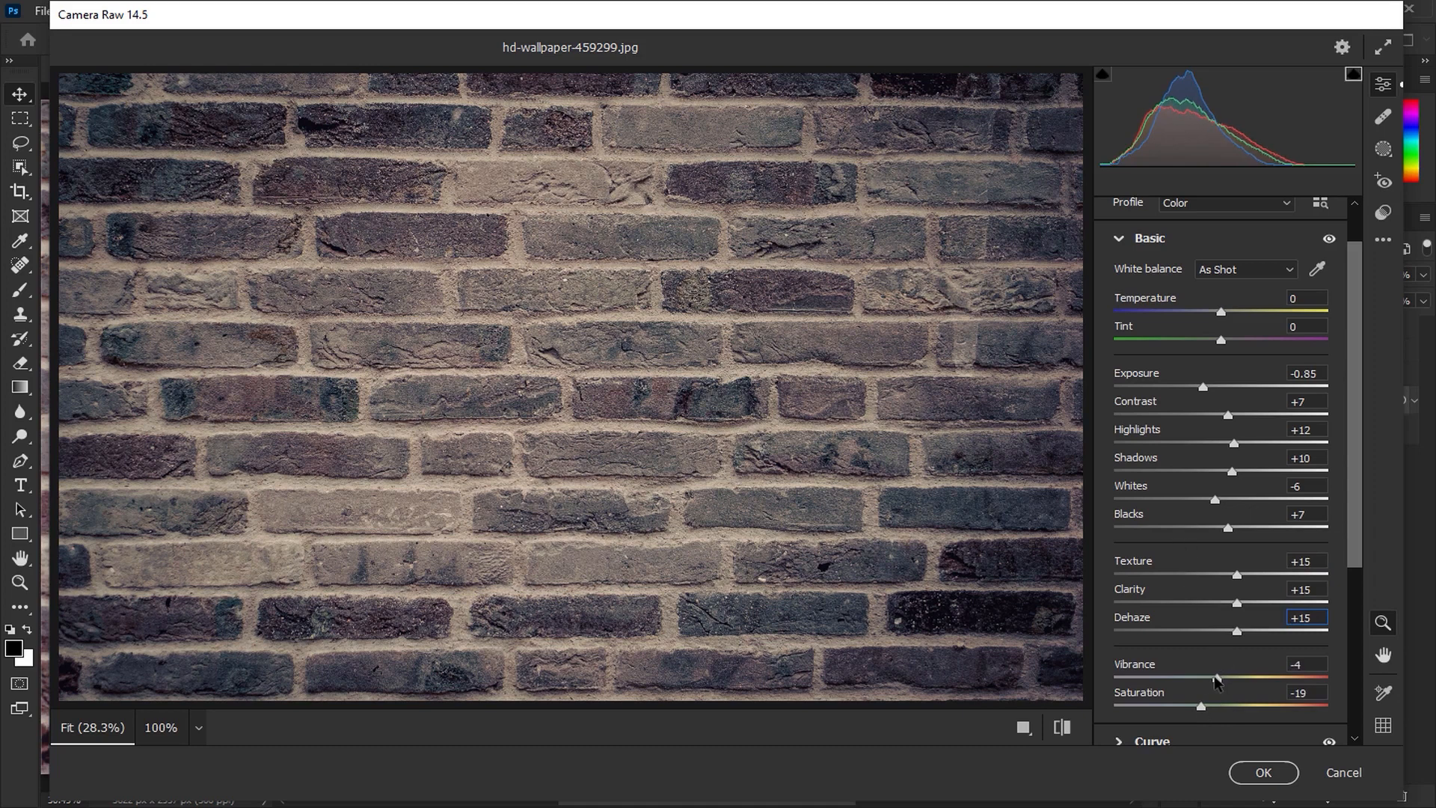
- Set the Camera Raw vignetting to -20 and the grain to 10
click(1149, 238)
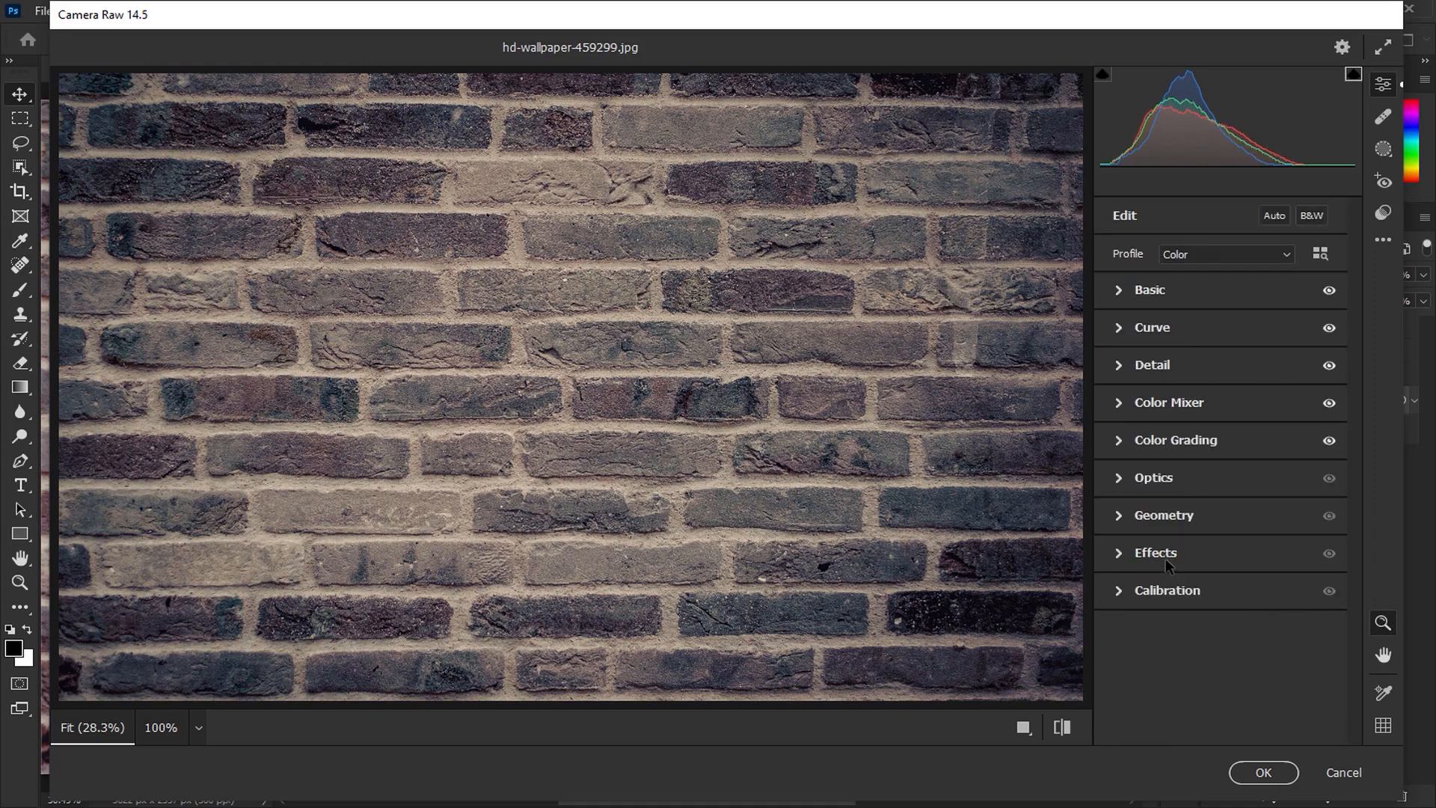
click(1165, 556)
click(1292, 524)
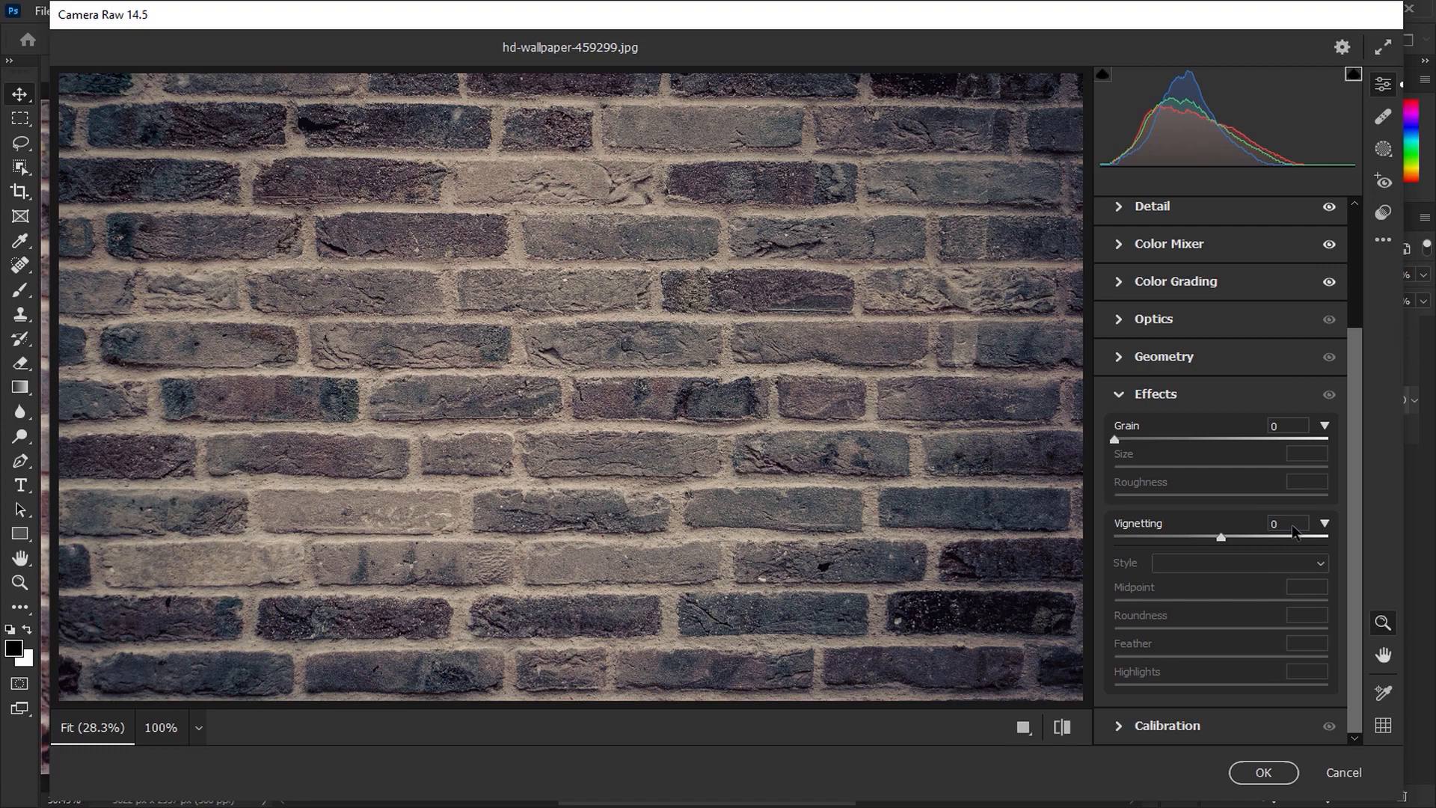
text(-20)
click(1285, 439)
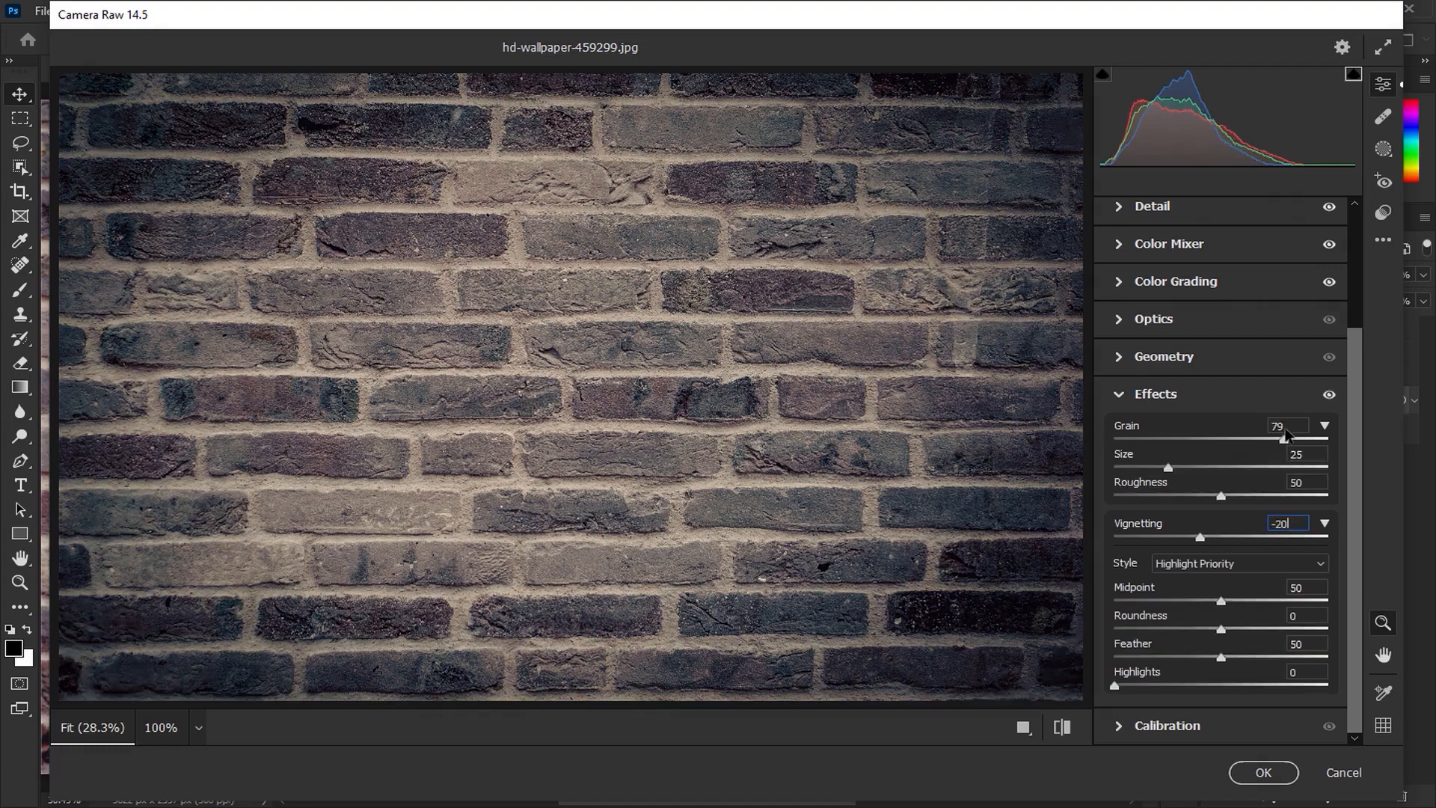
text(0)
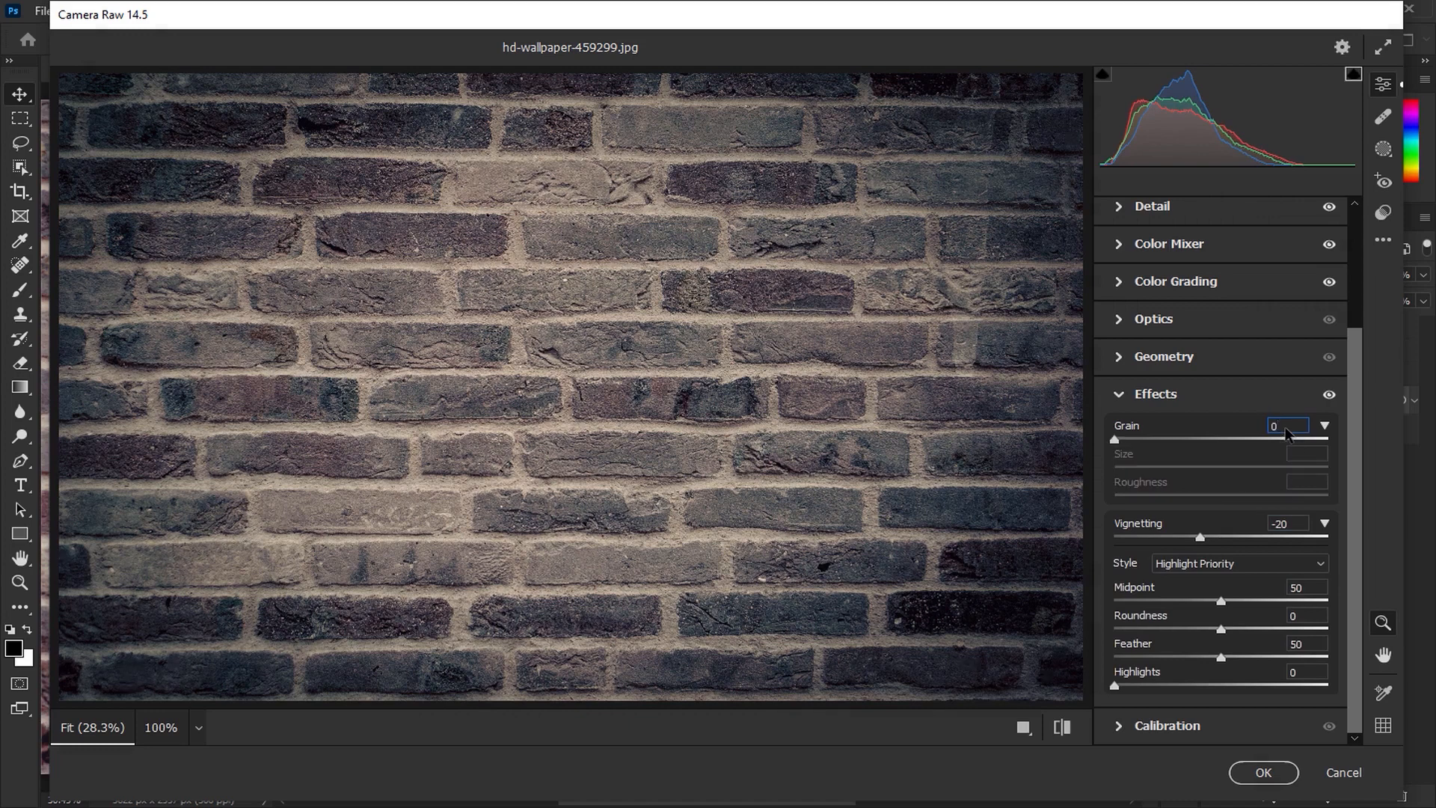
text(10)
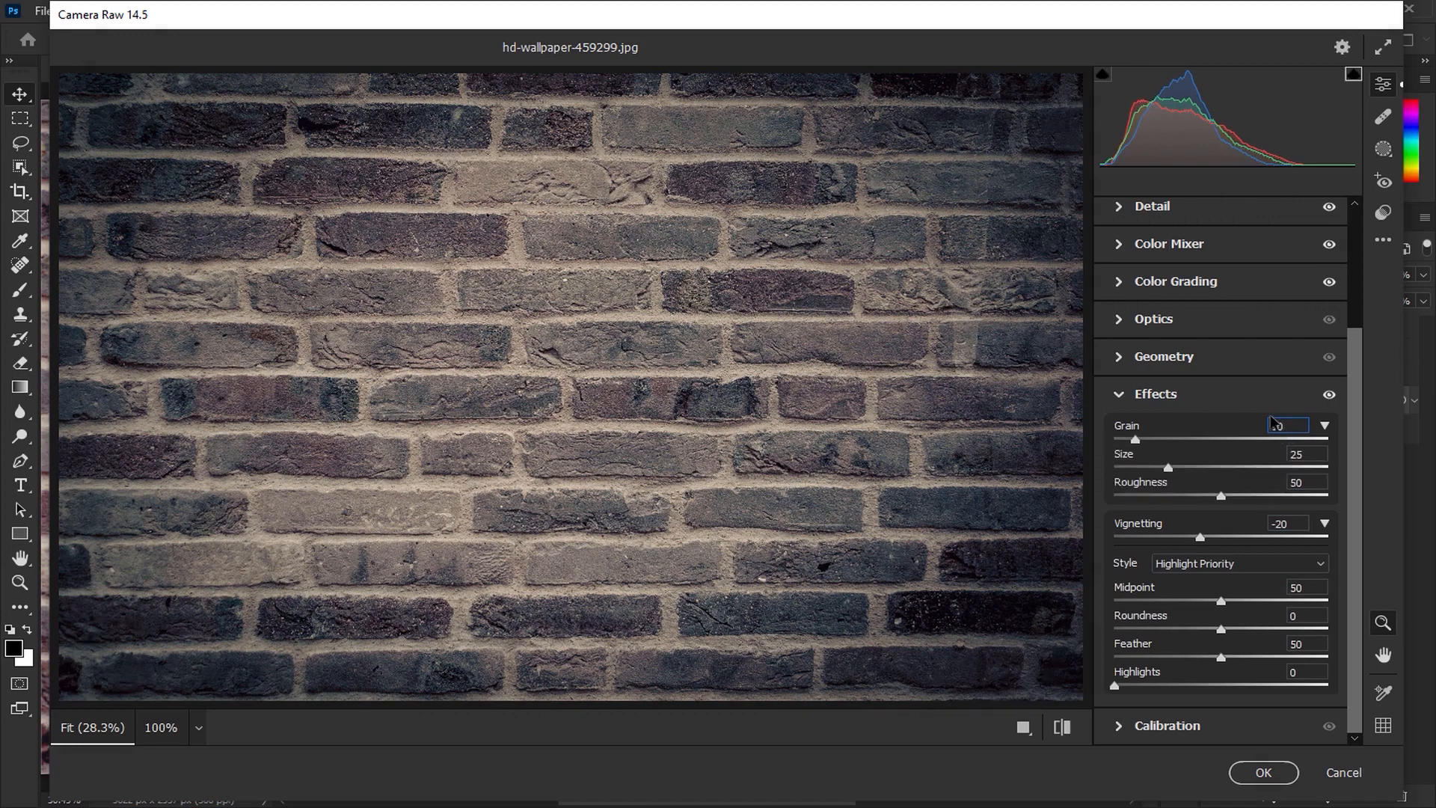
click(1269, 403)
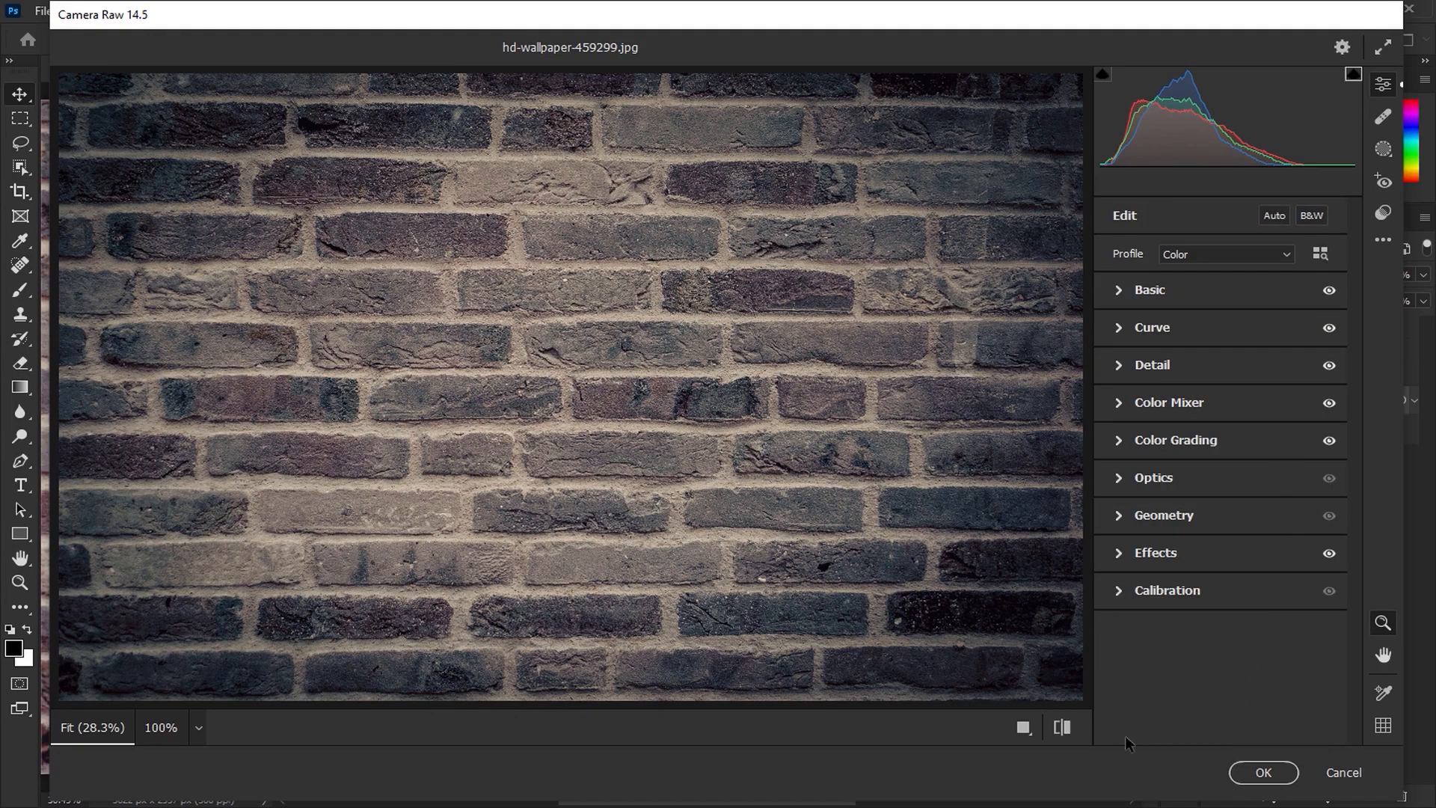
- Compare the wall before and after grading and apply the Camera Raw adjustments
click(1063, 727)
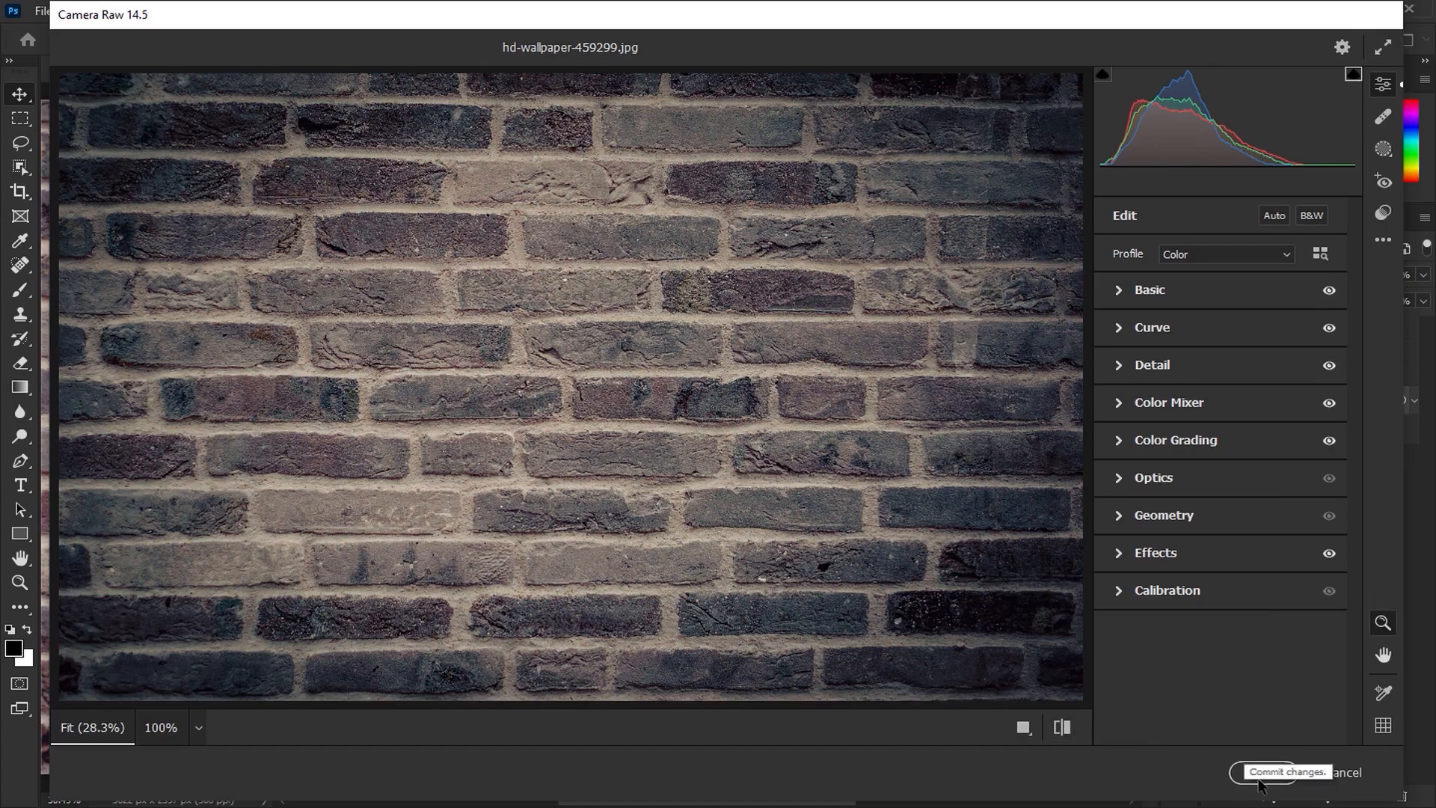
click(1264, 772)
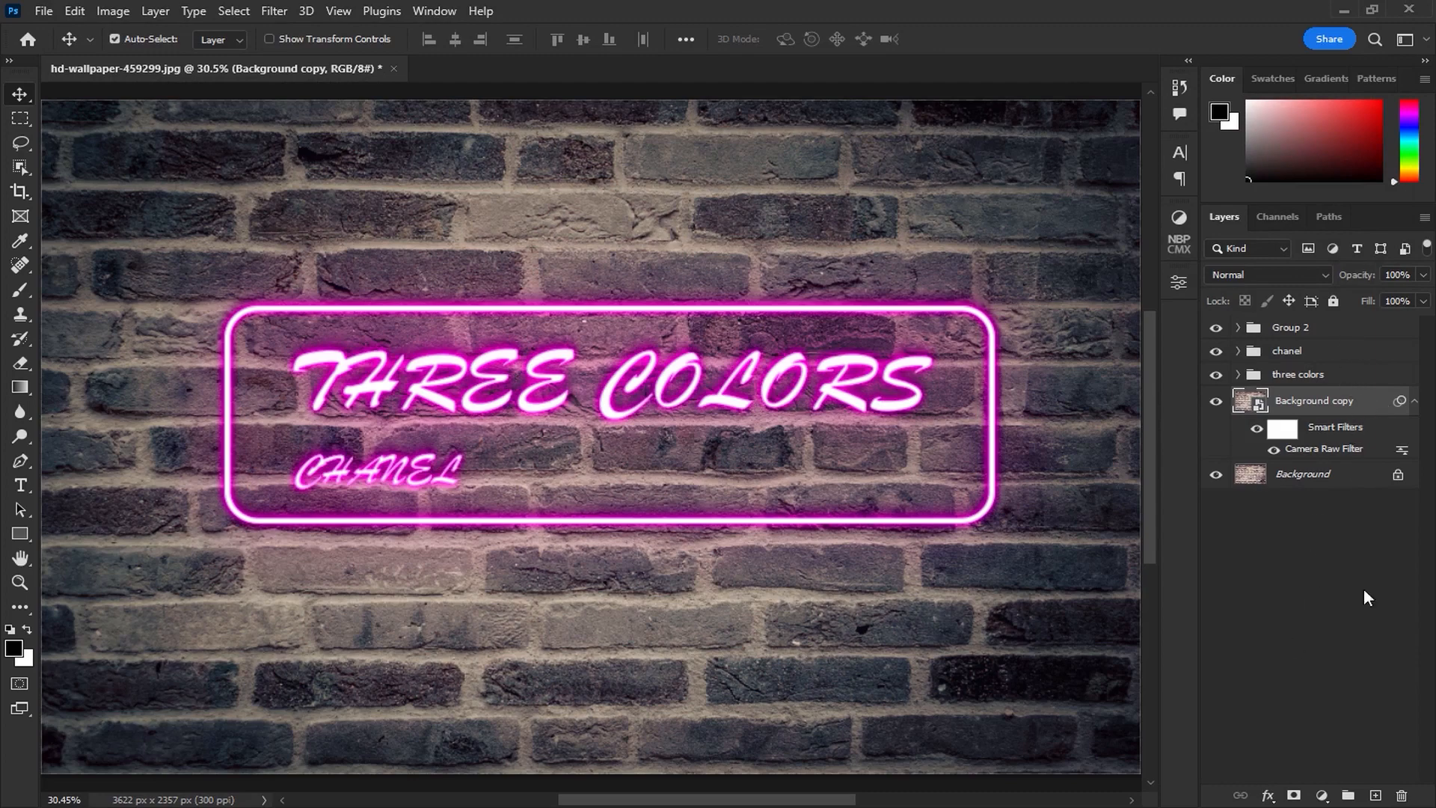
- Add a solid colour fill layer in #a415c2 above the background copy and set its blend mode to Color Dodge
click(1322, 795)
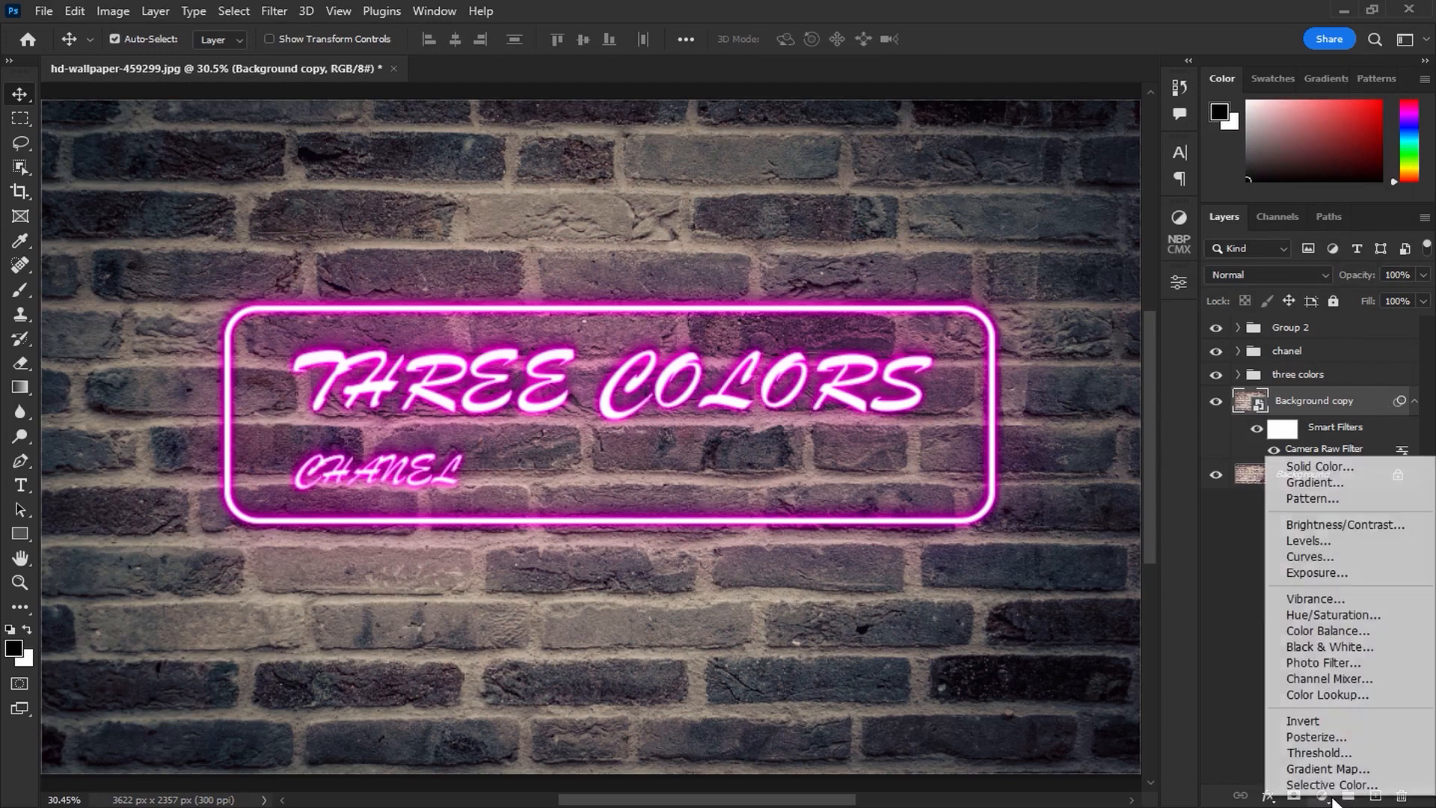
click(1300, 469)
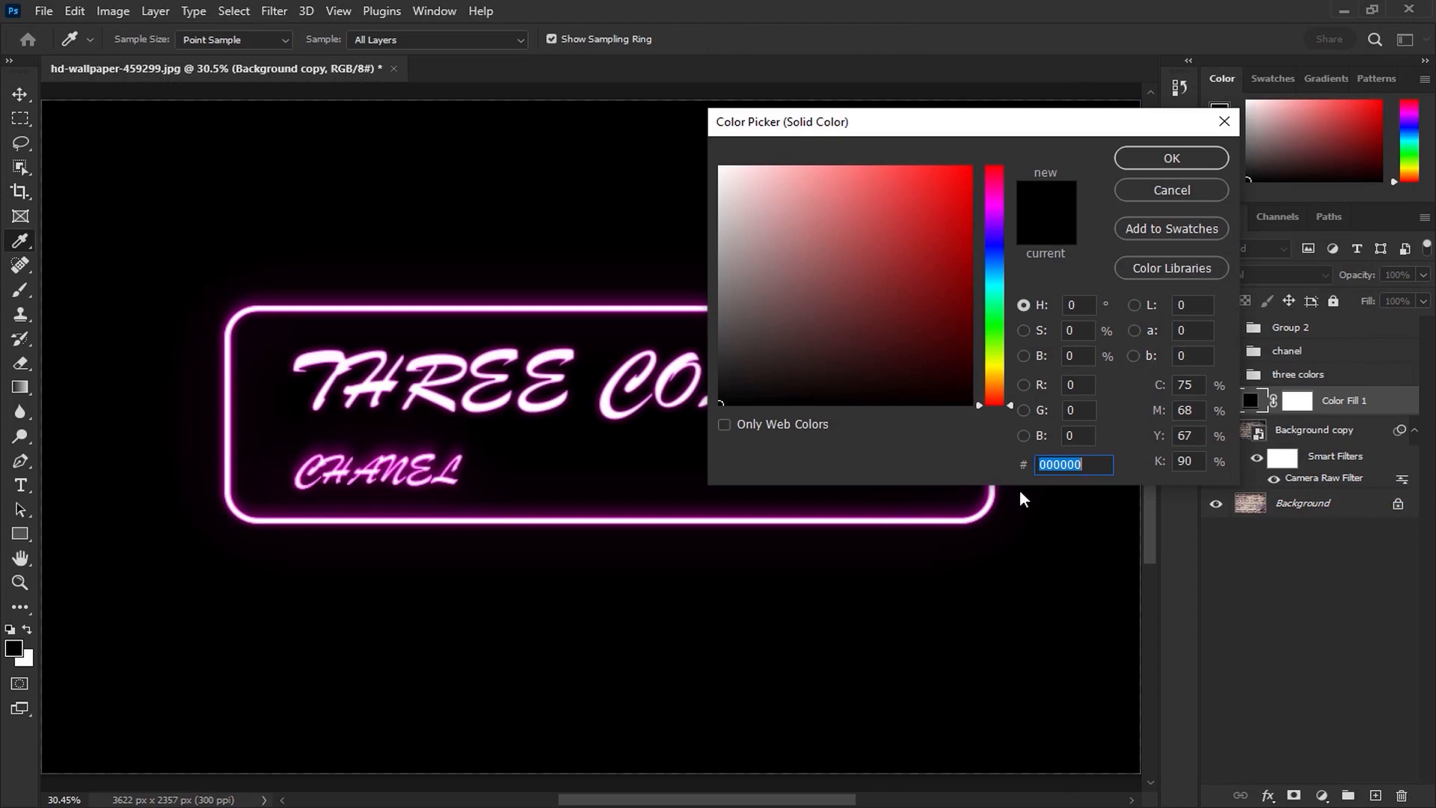
text(a415c2)
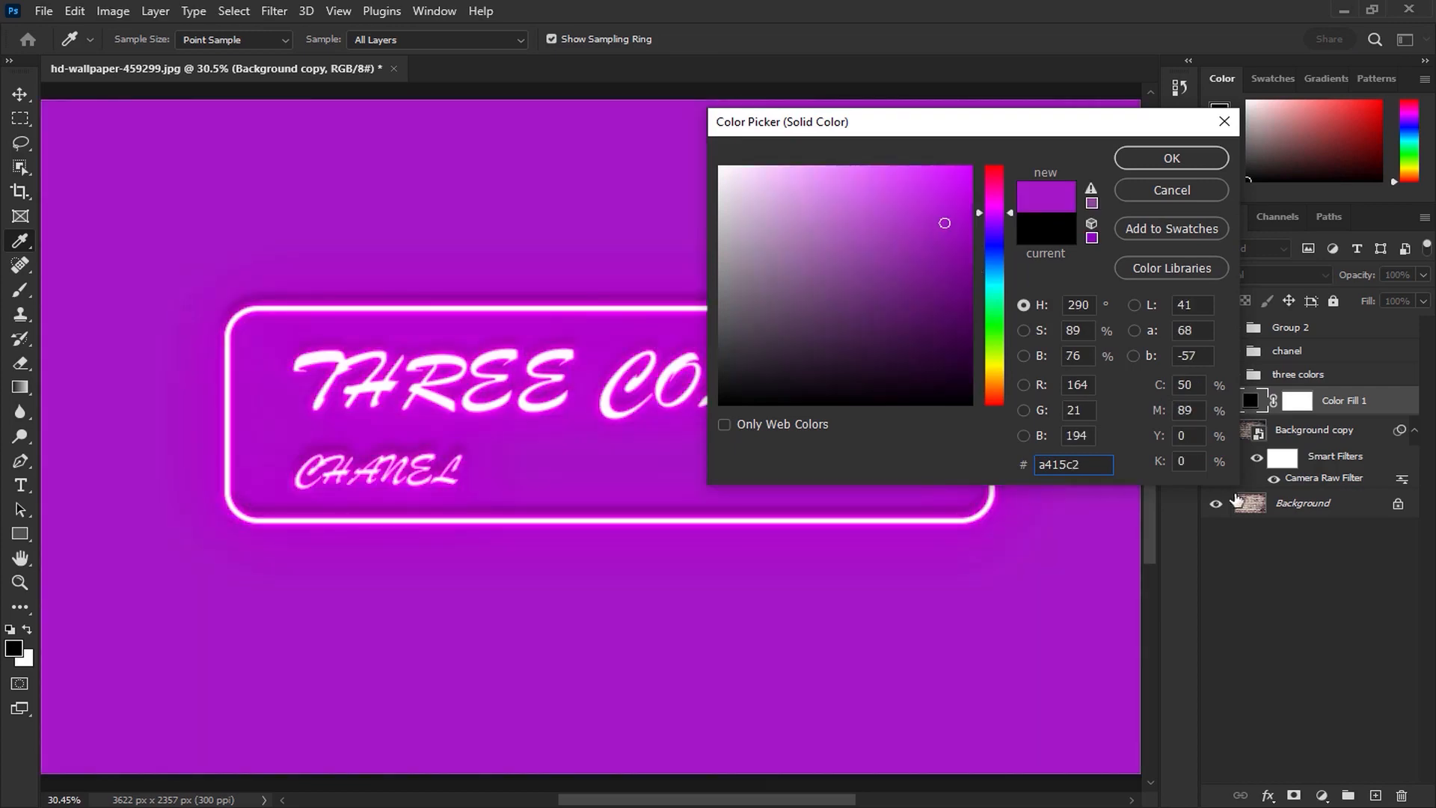
click(1201, 159)
click(1250, 276)
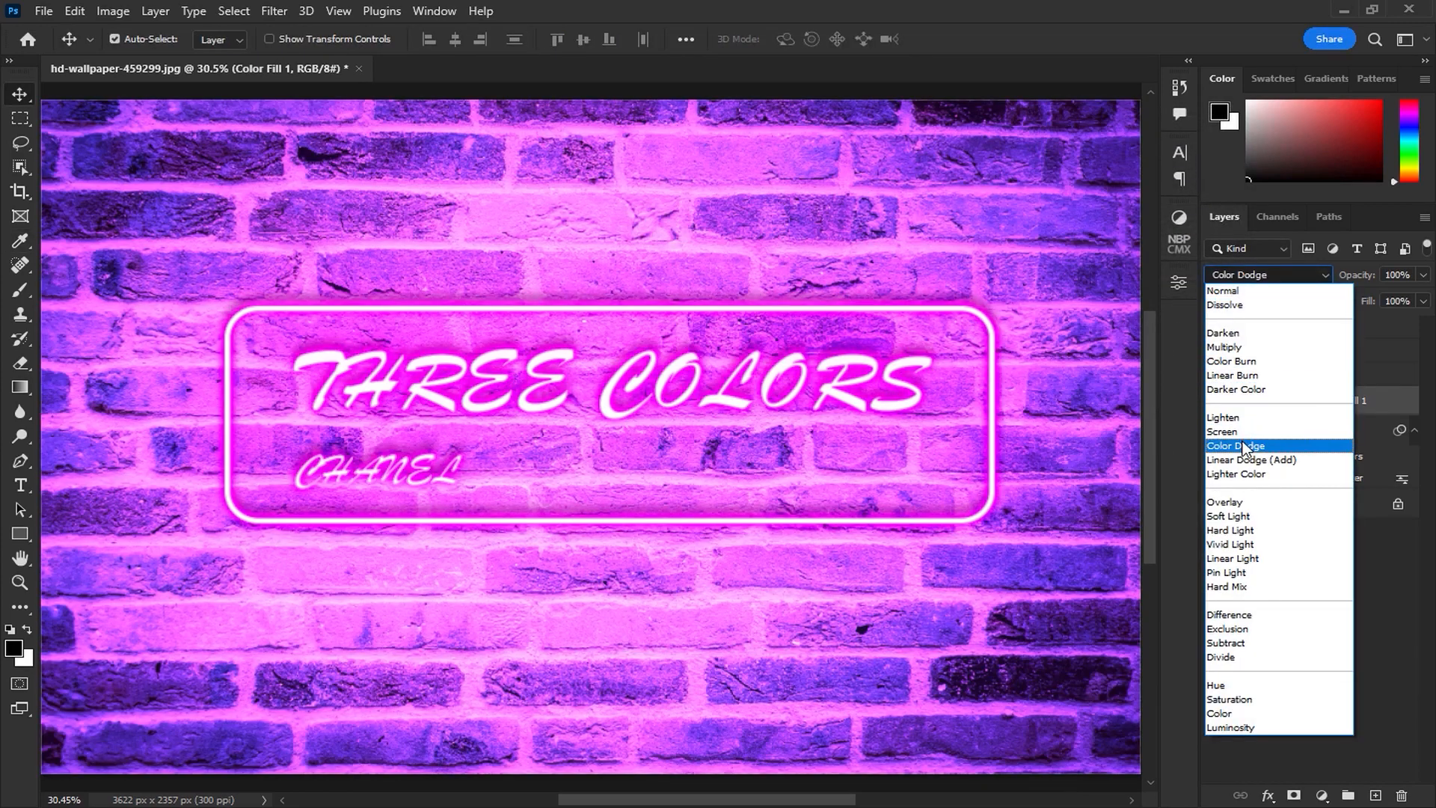
click(1243, 447)
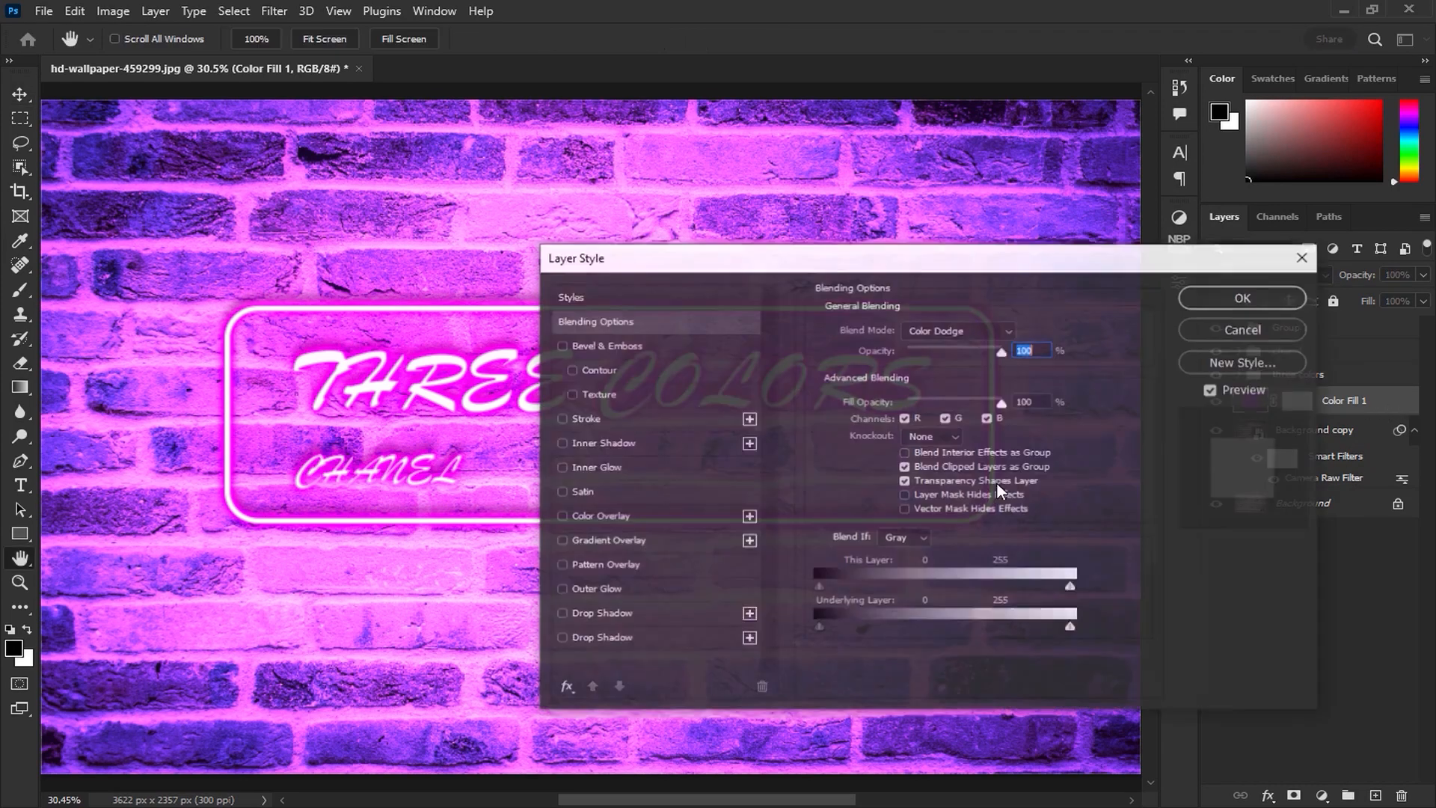
- In the colour fill's blending options, split the underlying layer's black Blend If slider to about 33 / 86
drag(792, 256, 1072, 134)
drag(1096, 502, 1181, 503)
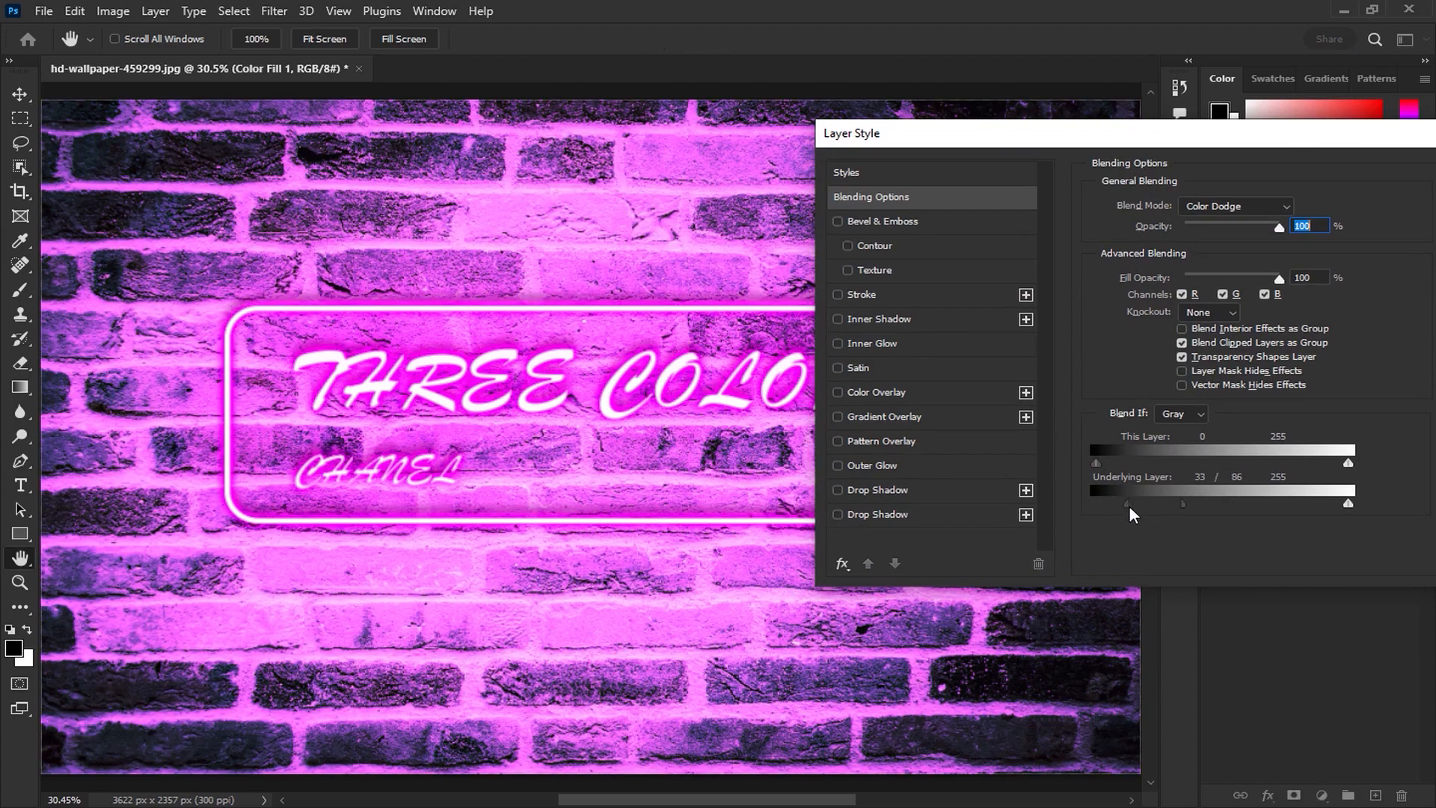
click(1358, 118)
drag(1354, 143, 927, 232)
click(1137, 285)
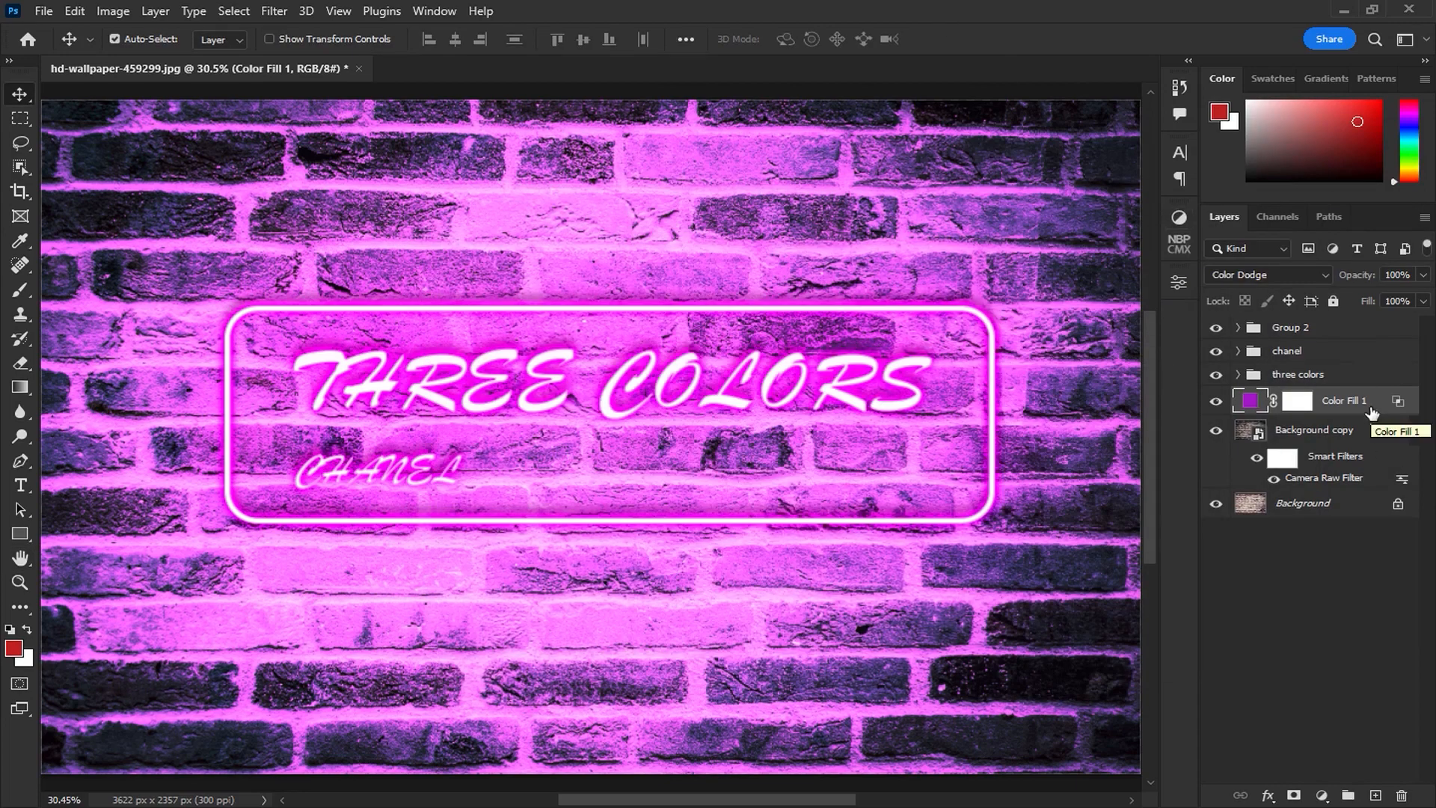
- Invert the colour fill's mask and paint white with a soft brush at 35% flow over the THREE COLORS and CHANEL text
click(1298, 402)
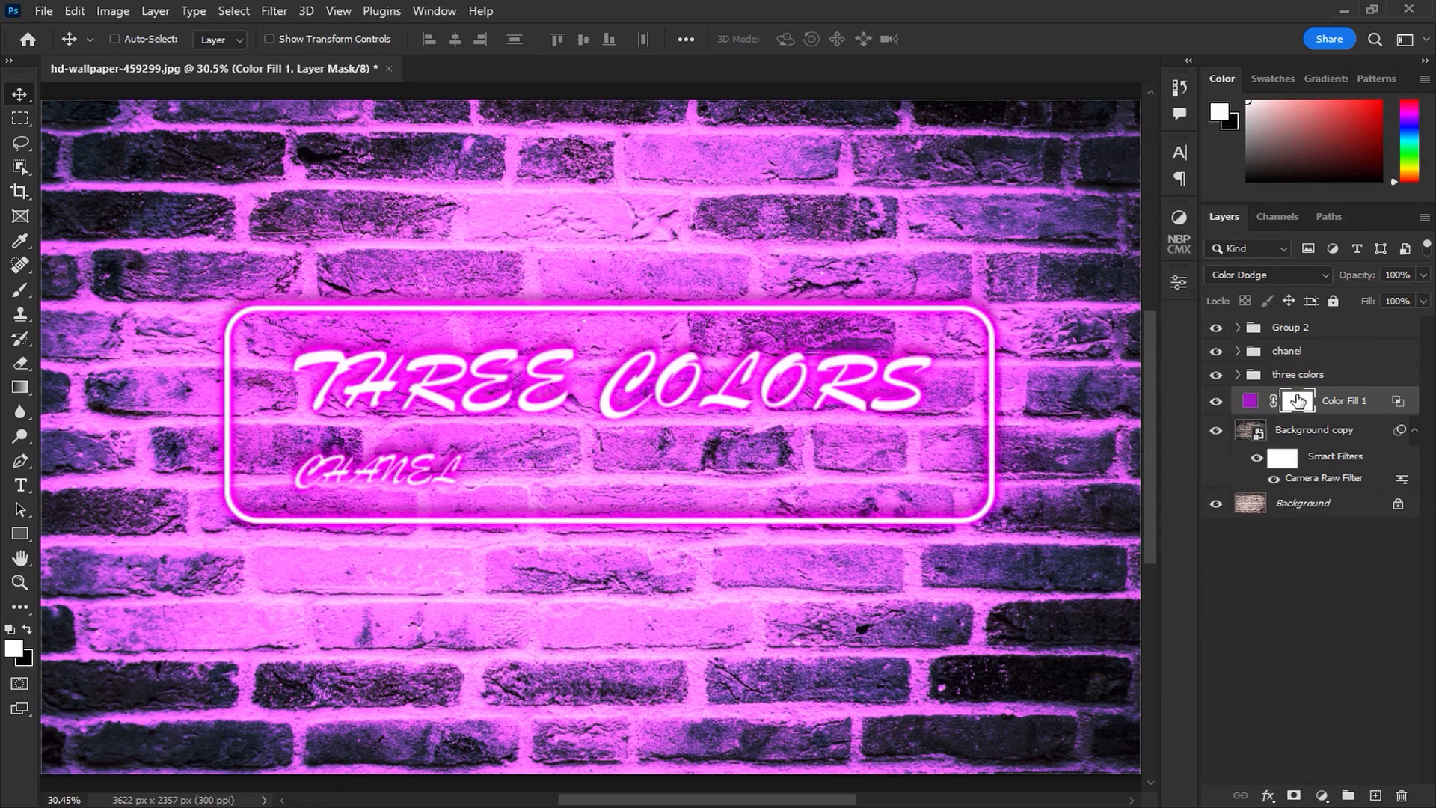
key(ctrl+i)
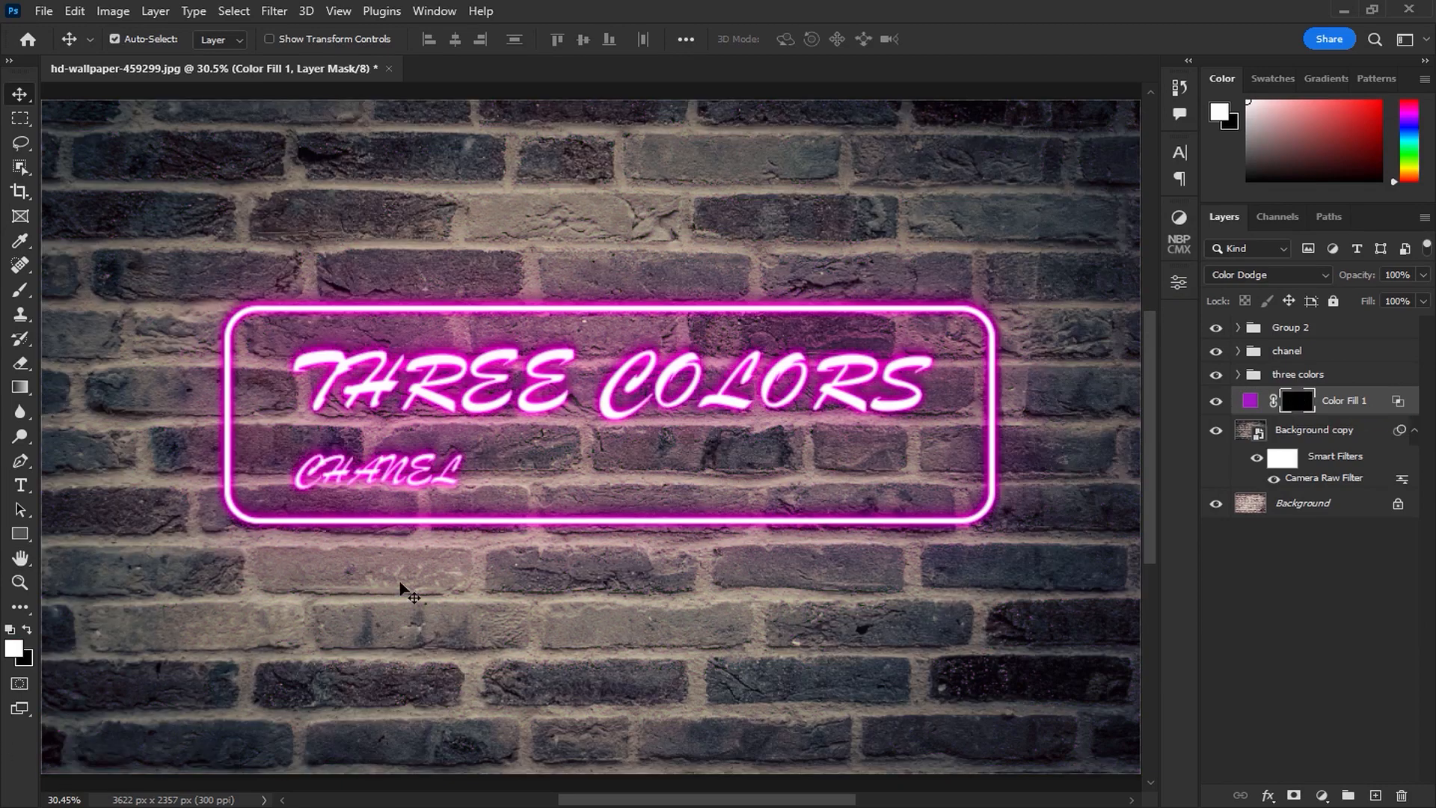
key(b)
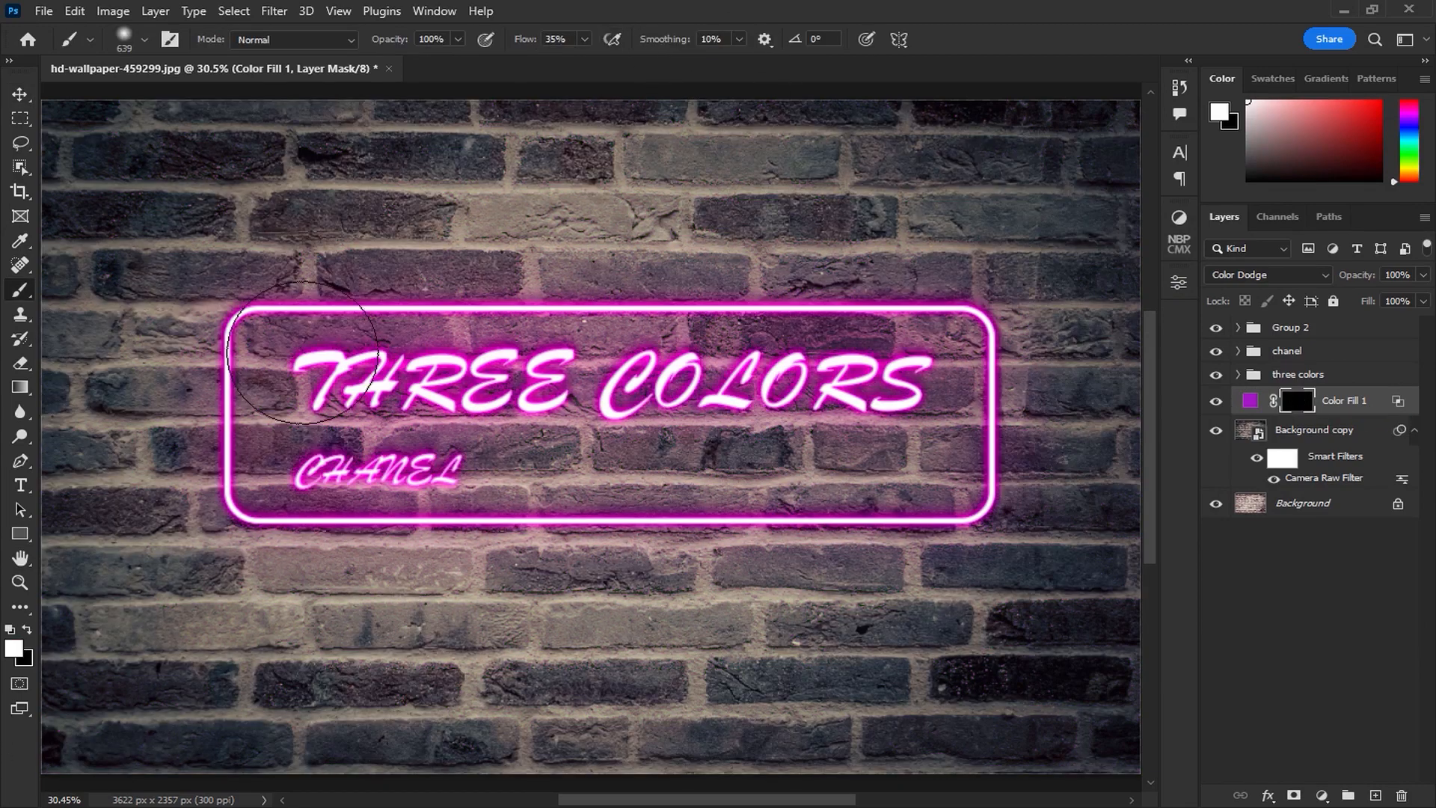
scroll(303, 352, up, 3)
mouse_move(326, 382)
mouse_down()
mouse_move(599, 372)
mouse_move(628, 410)
mouse_move(767, 391)
mouse_move(770, 471)
mouse_move(639, 479)
mouse_up()
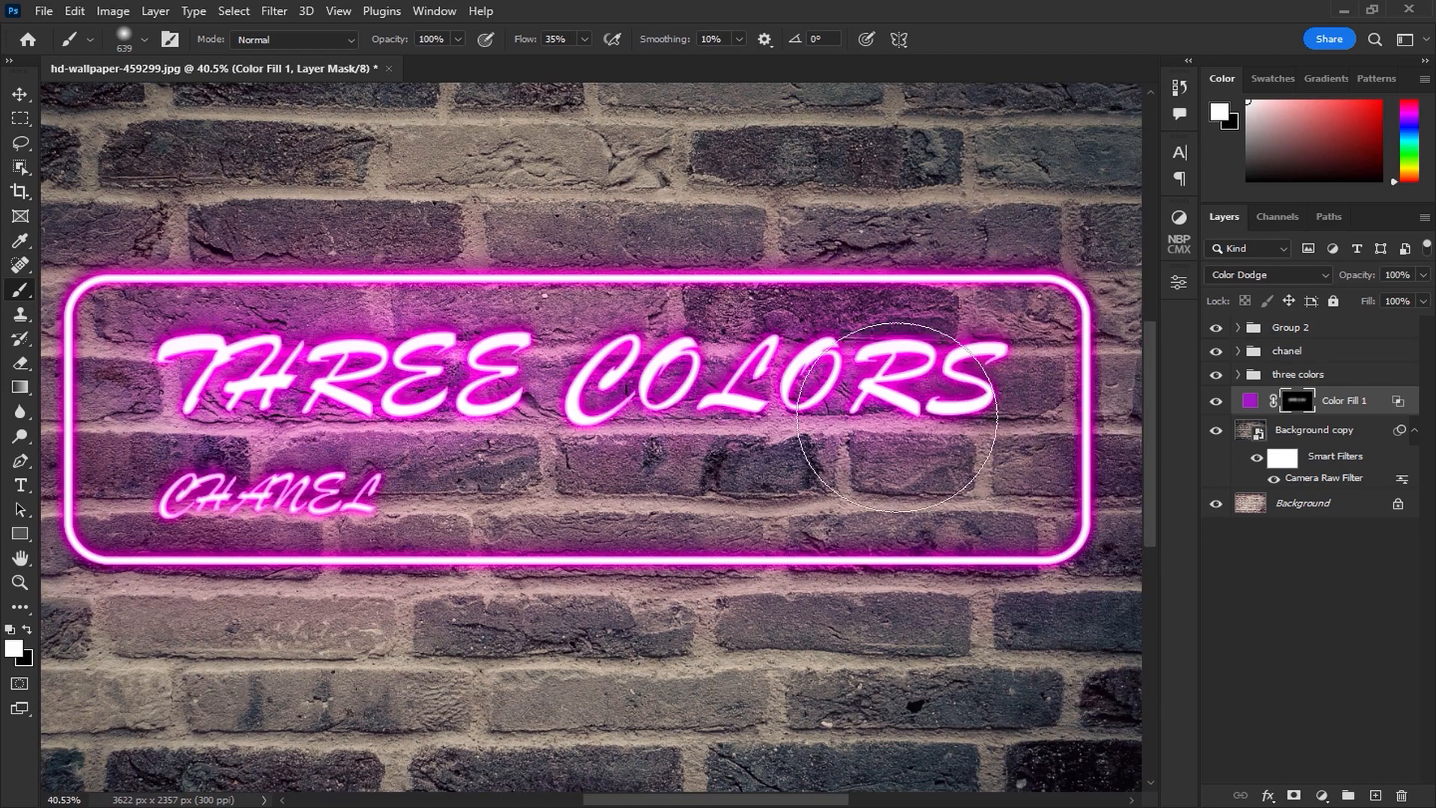
drag(347, 481, 257, 500)
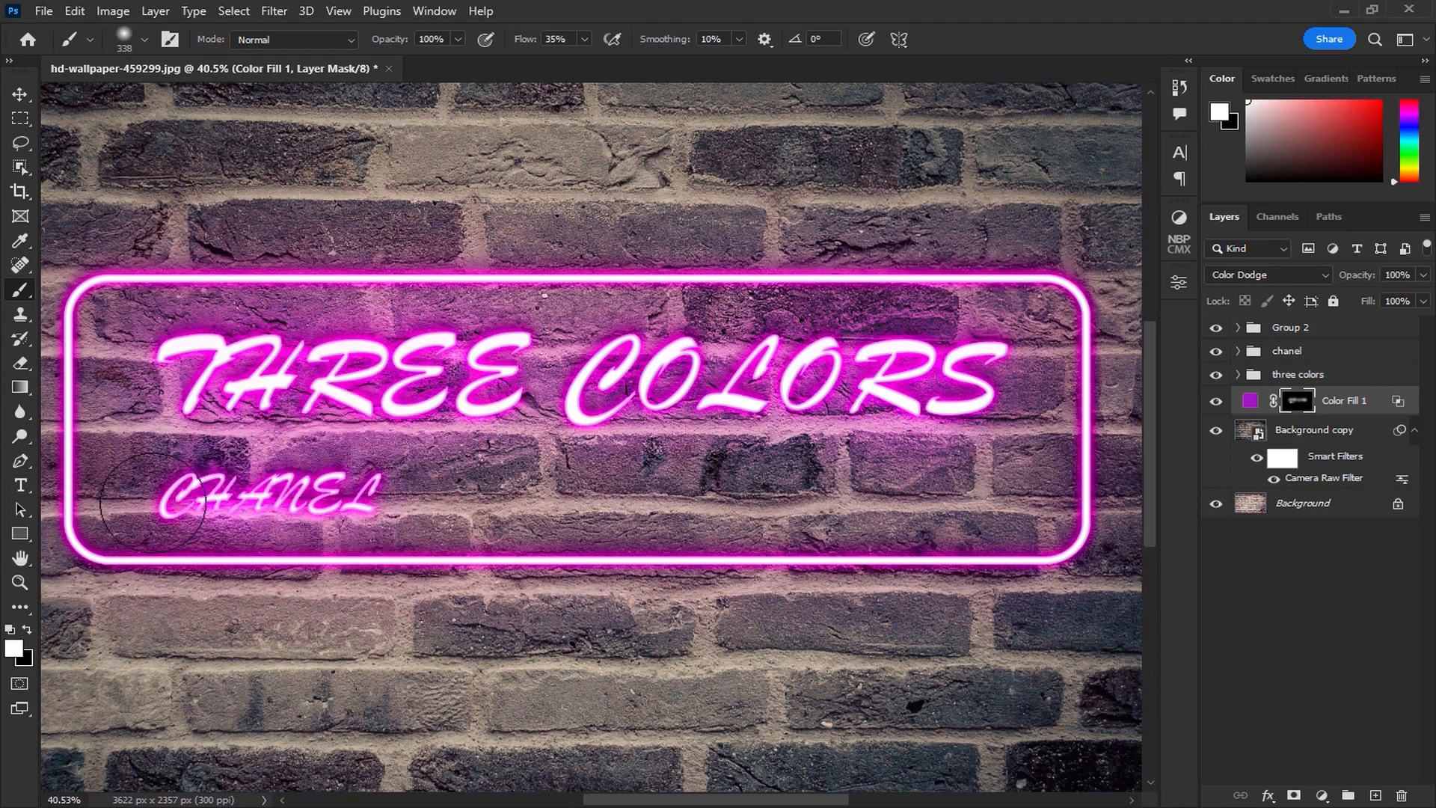
- Paint the purple glow on the mask around the rounded frame with a smaller soft brush of about 284 px
drag(187, 576, 241, 580)
drag(124, 336, 118, 333)
mouse_move(129, 534)
mouse_down()
mouse_move(222, 569)
mouse_move(346, 576)
mouse_move(1126, 578)
mouse_move(1141, 552)
mouse_move(1144, 386)
mouse_move(1131, 315)
mouse_move(1090, 270)
mouse_move(131, 288)
mouse_up()
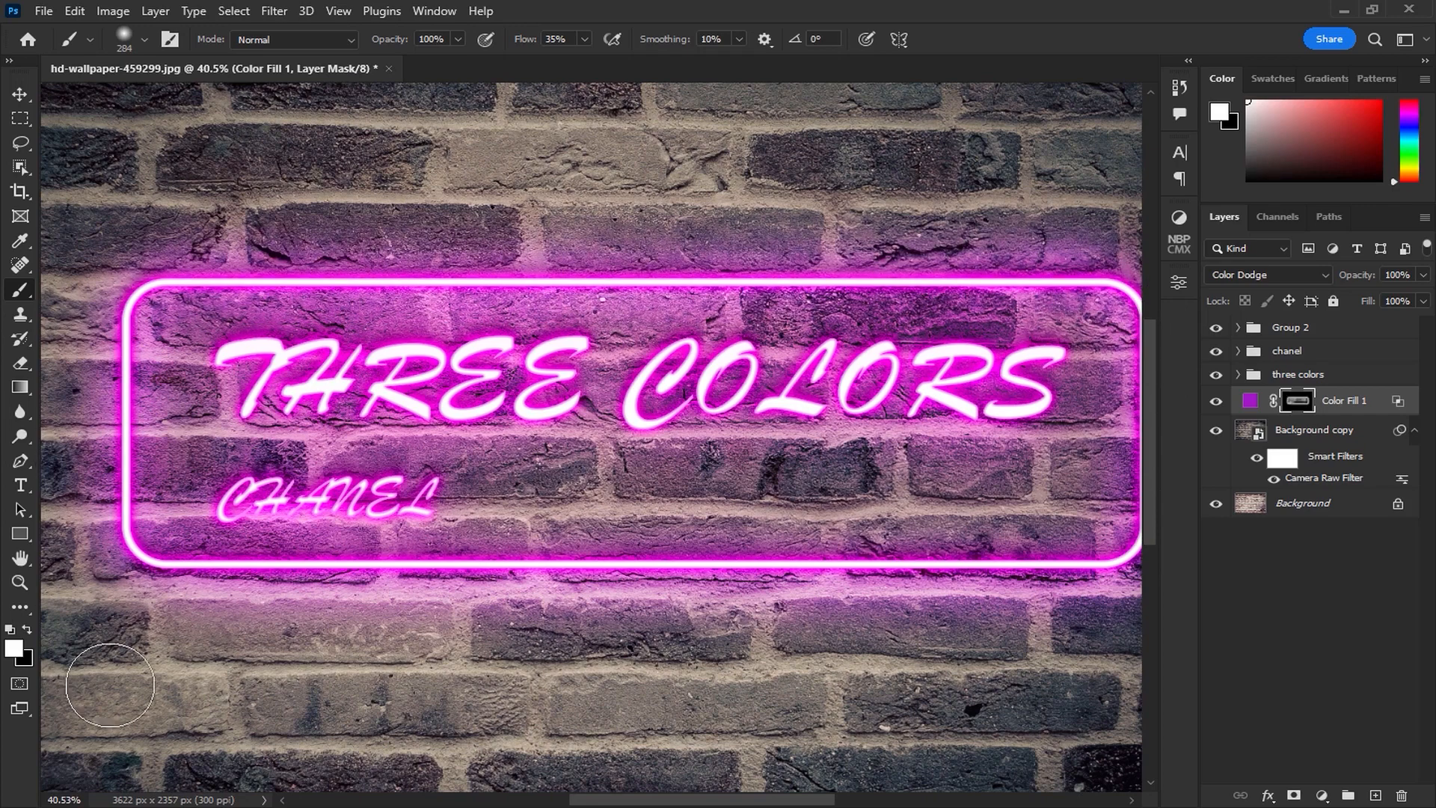
scroll(401, 441, down, 2)
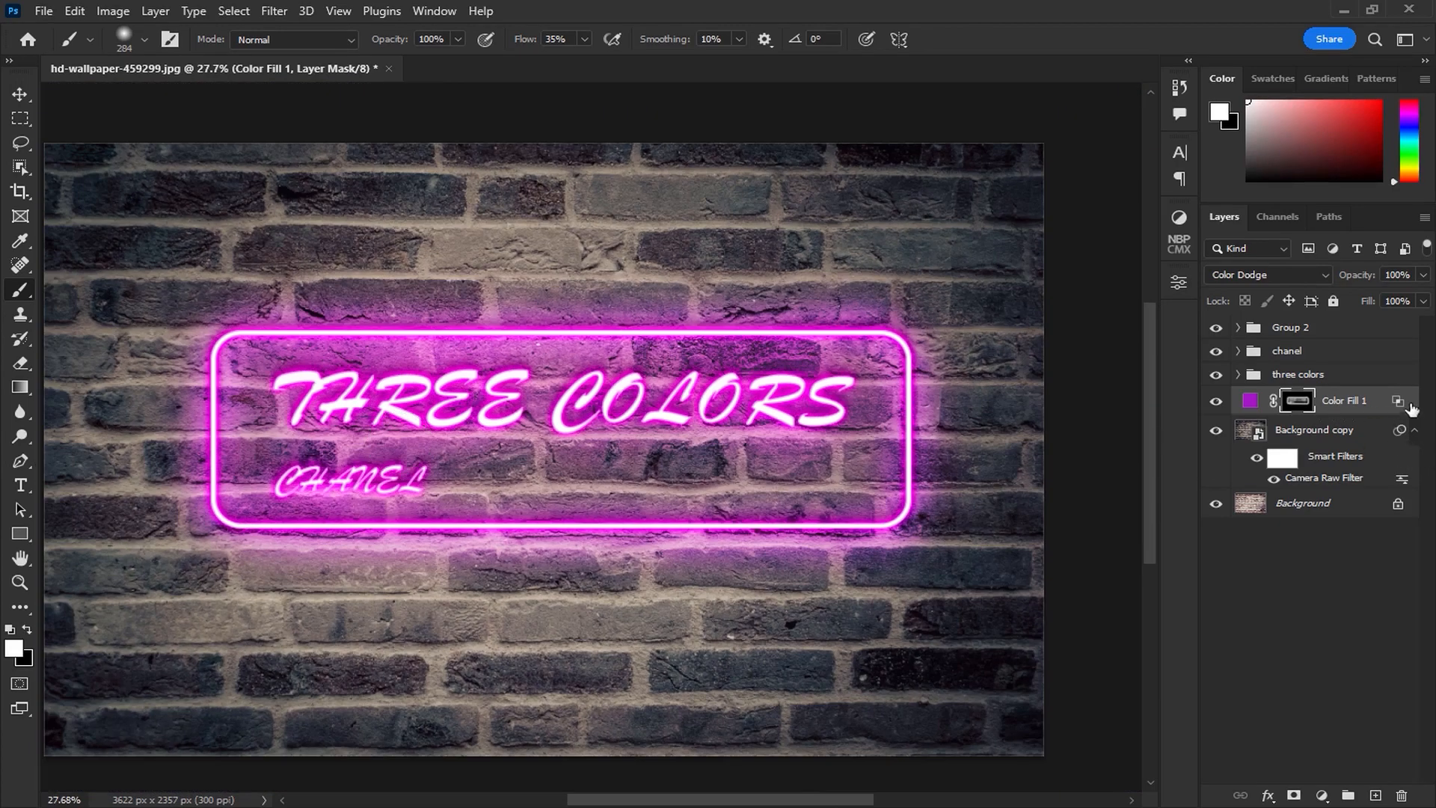
- Readjust the colour fill's Blend If so the underlying layer's black slider is split at 38 / 124
double_click(1385, 402)
drag(786, 252, 1158, 181)
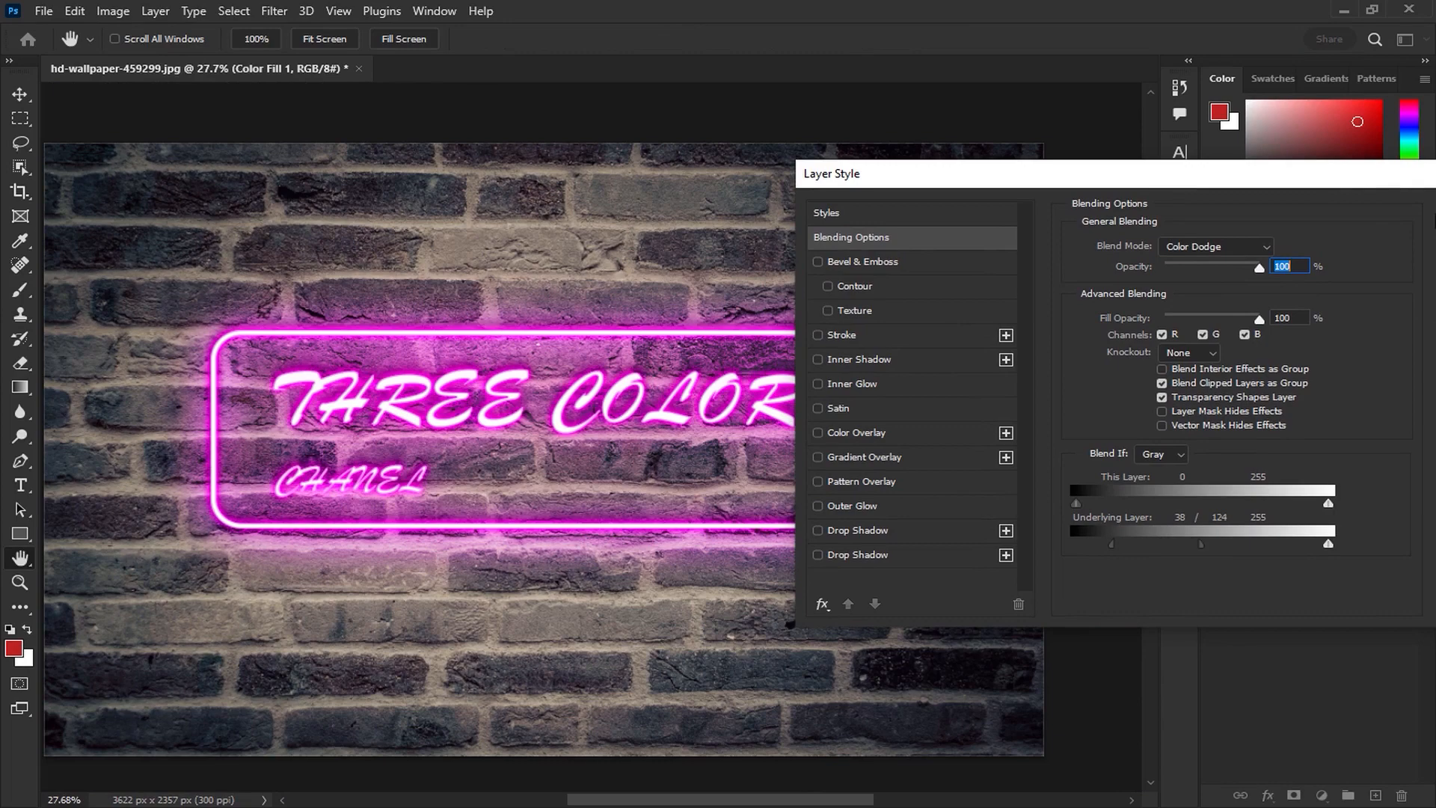
drag(1383, 180, 1119, 312)
click(1178, 353)
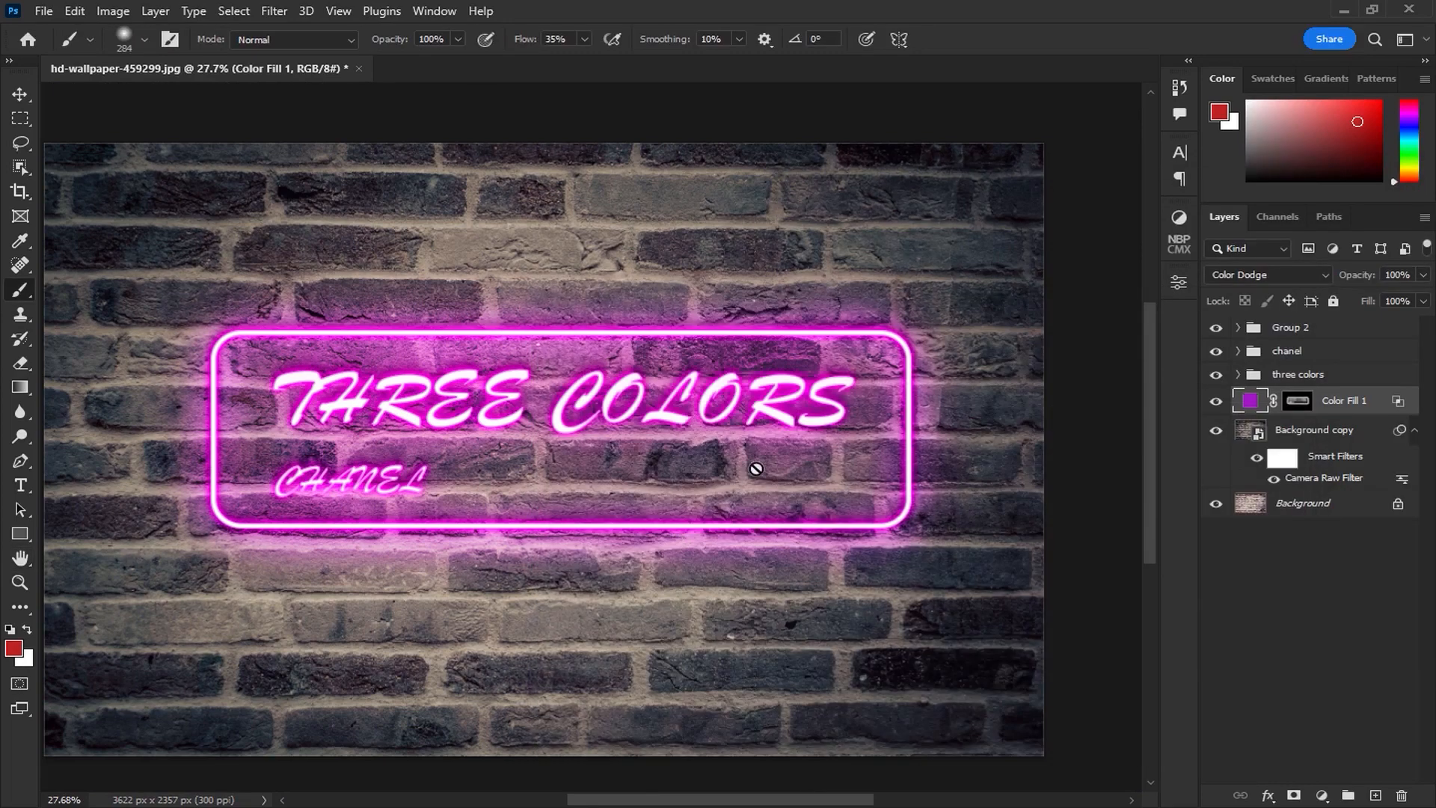
- Target the colour fill's layer mask and lower the brush opacity to 23%
scroll(757, 468, up, 1)
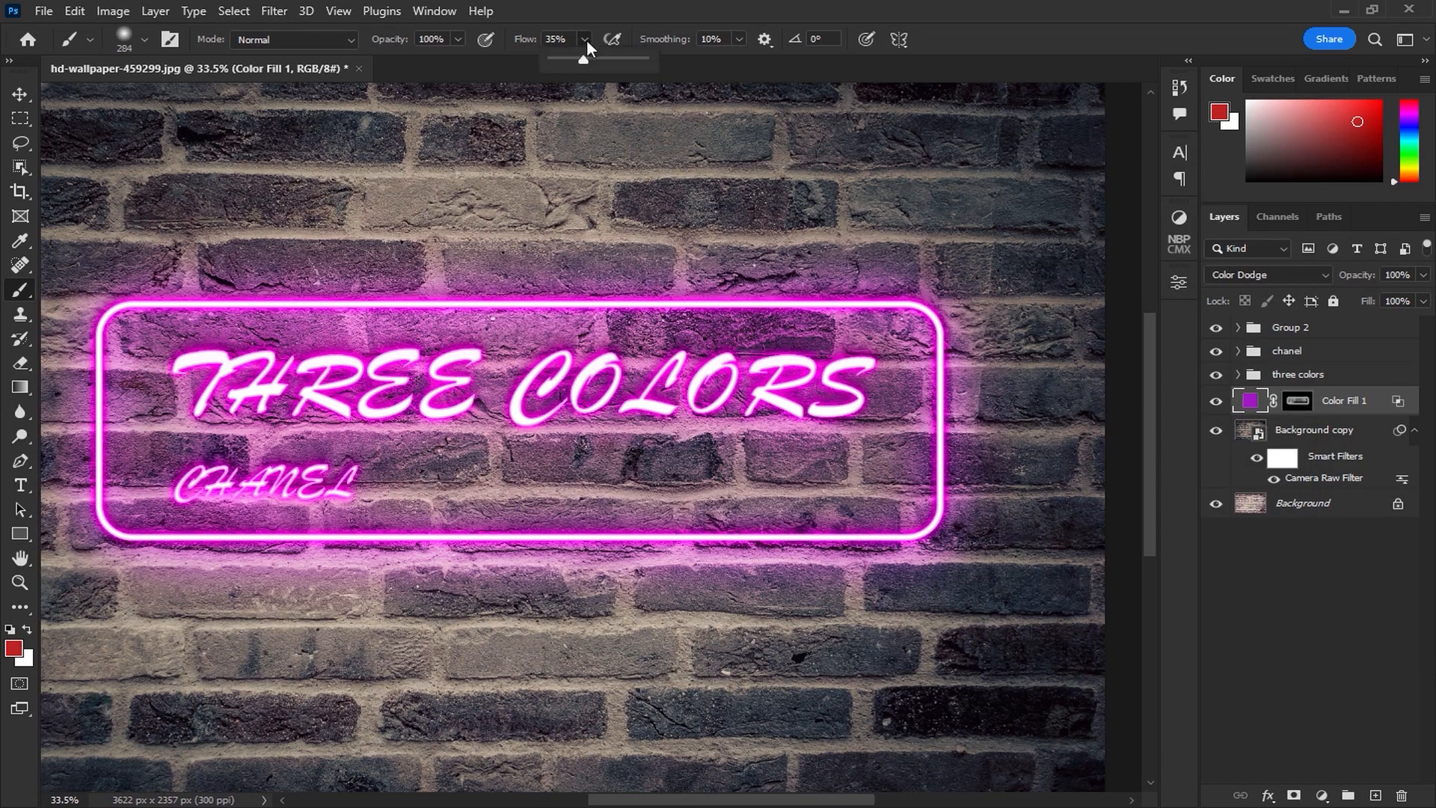
click(458, 39)
drag(458, 60, 410, 58)
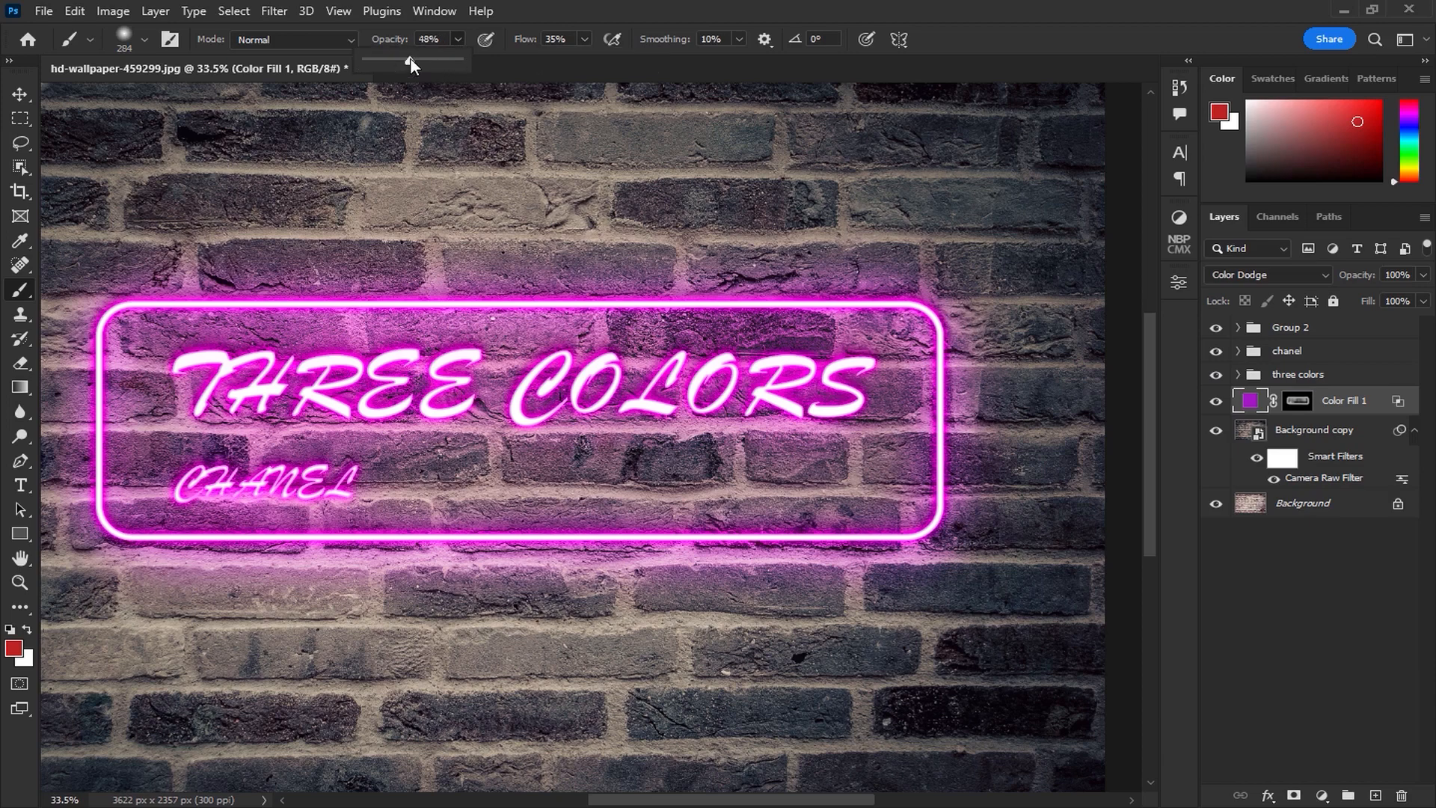
click(1298, 401)
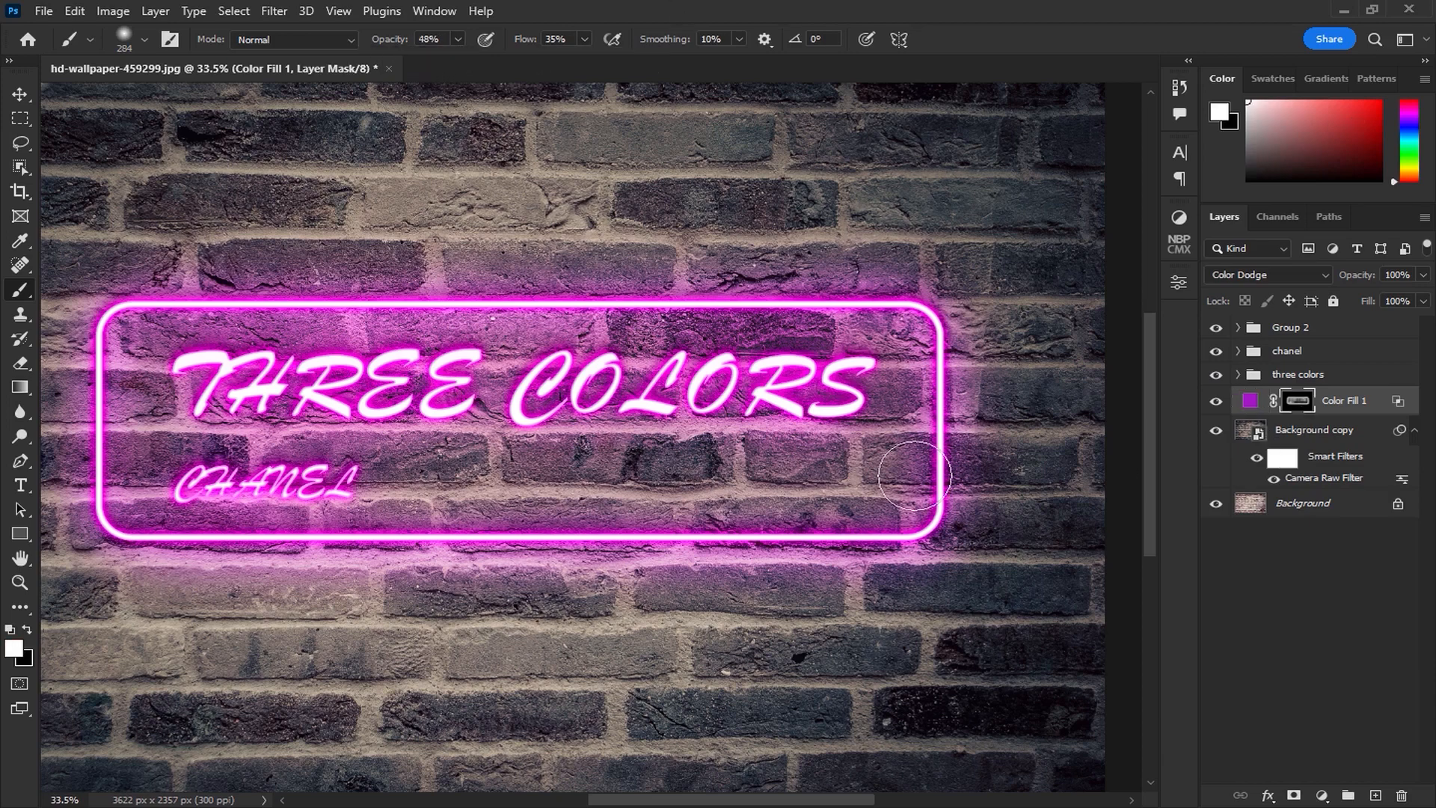
click(460, 41)
drag(460, 59, 433, 59)
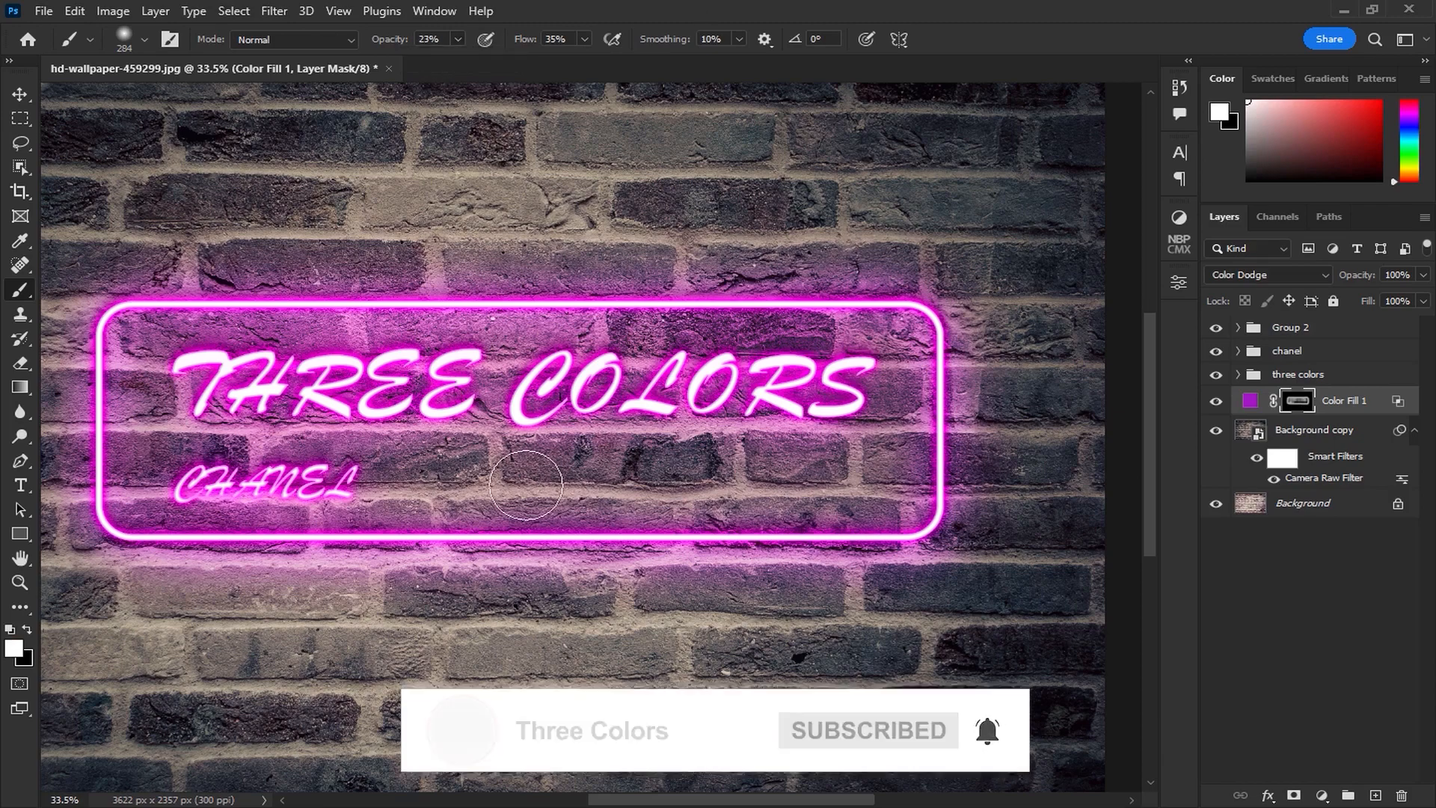